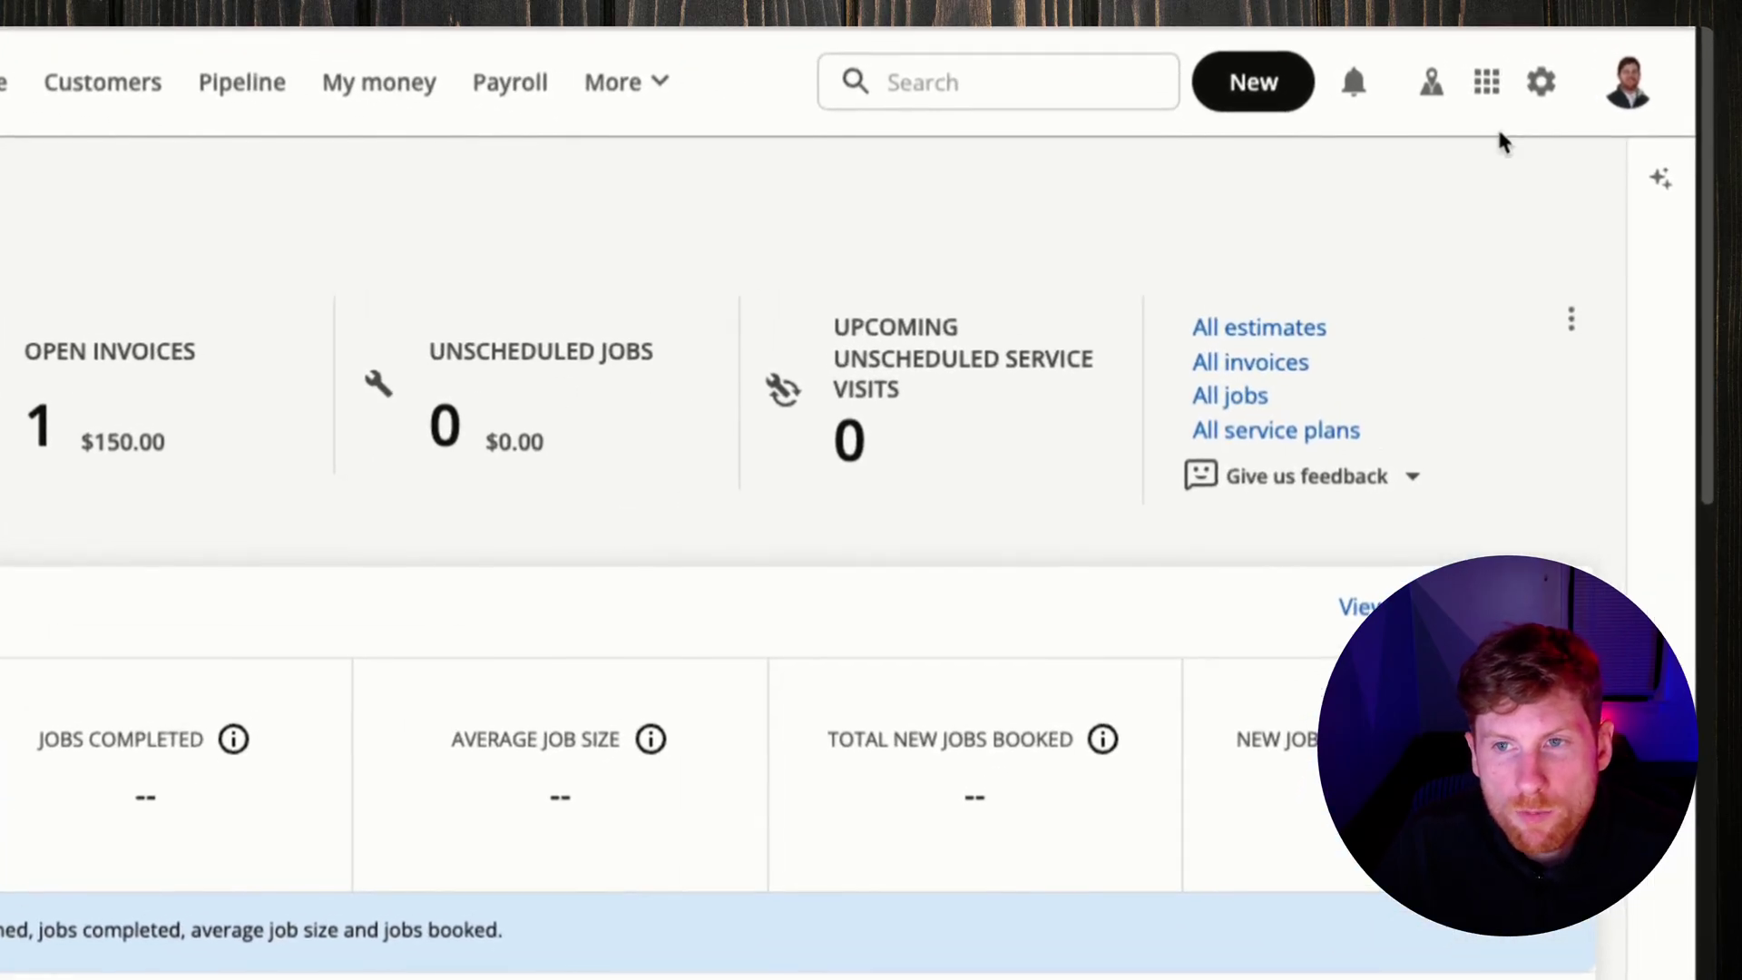
In company Profile settings, close the business information editor unsaved and view the empty description and logo.
click(1541, 87)
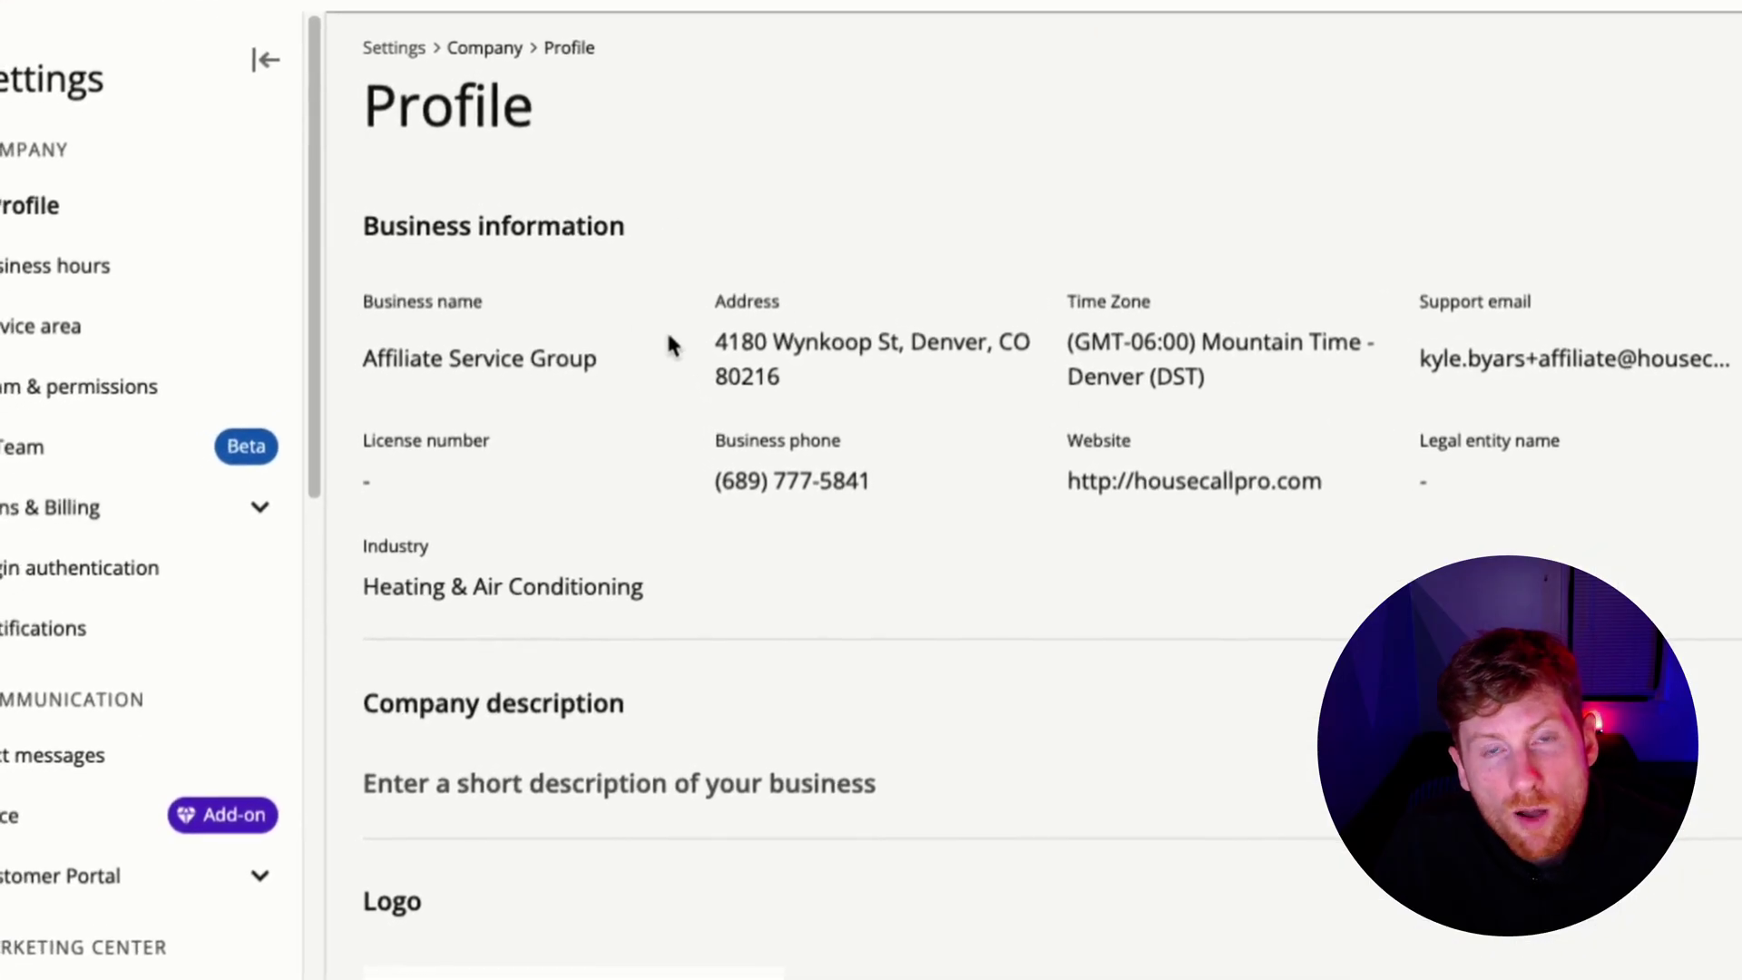
click(1660, 221)
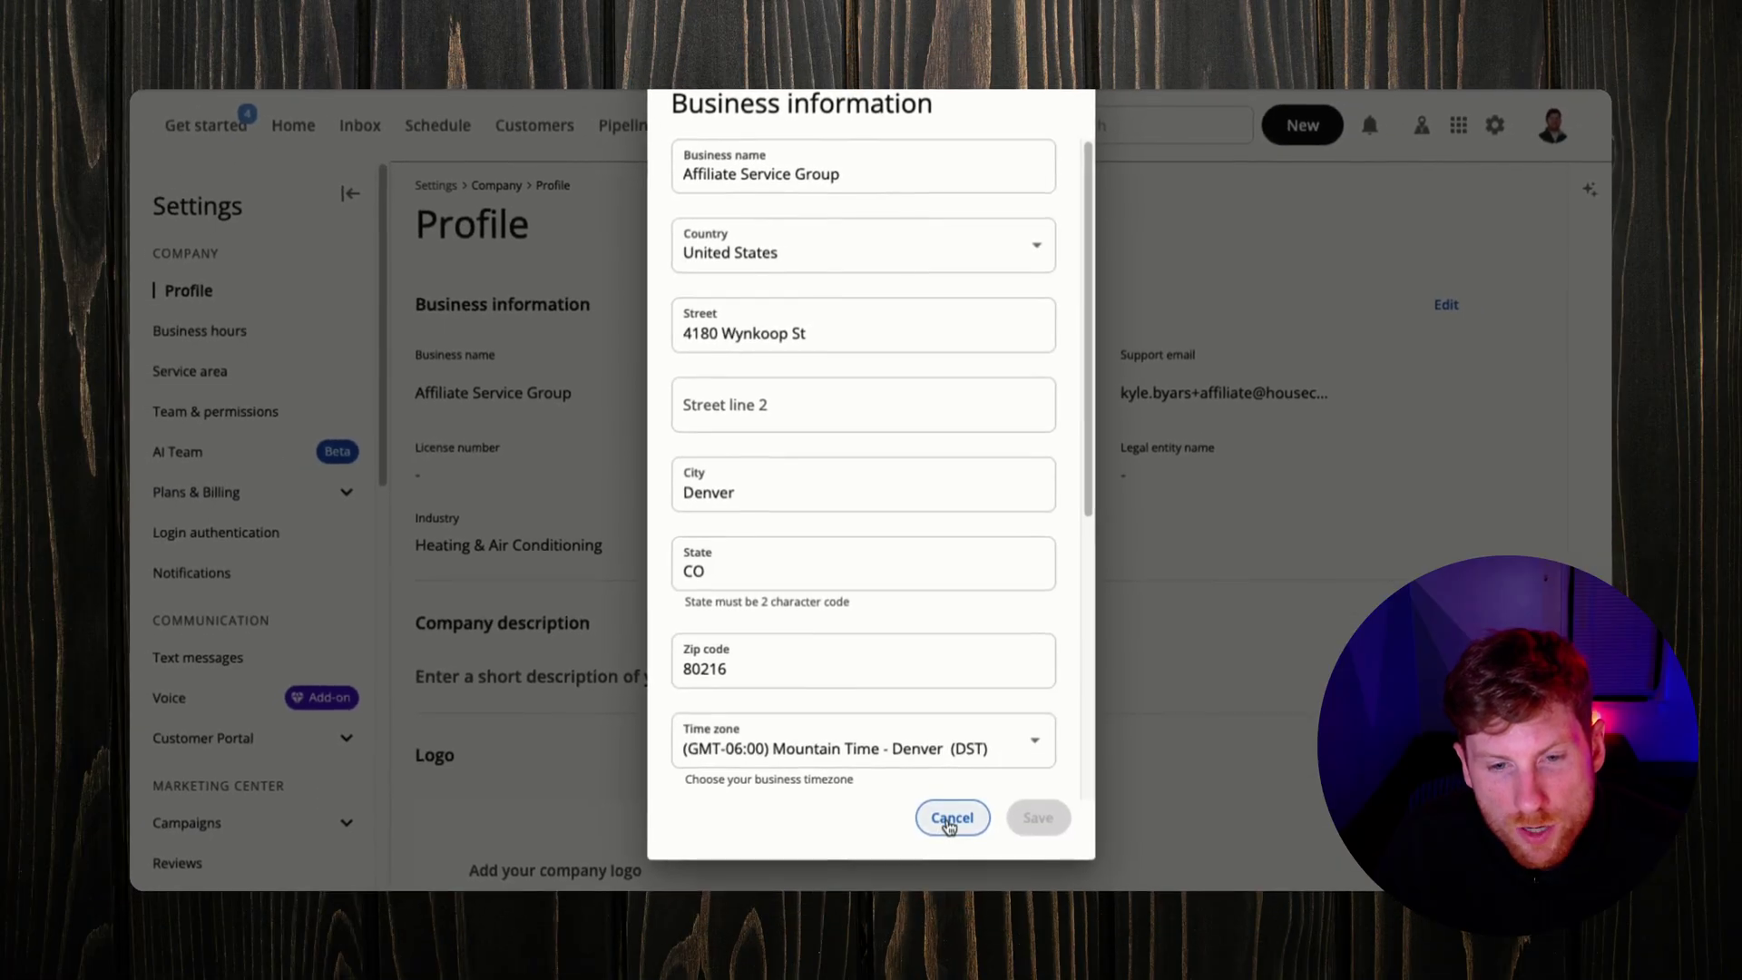
click(950, 821)
scroll(901, 633, down, 1)
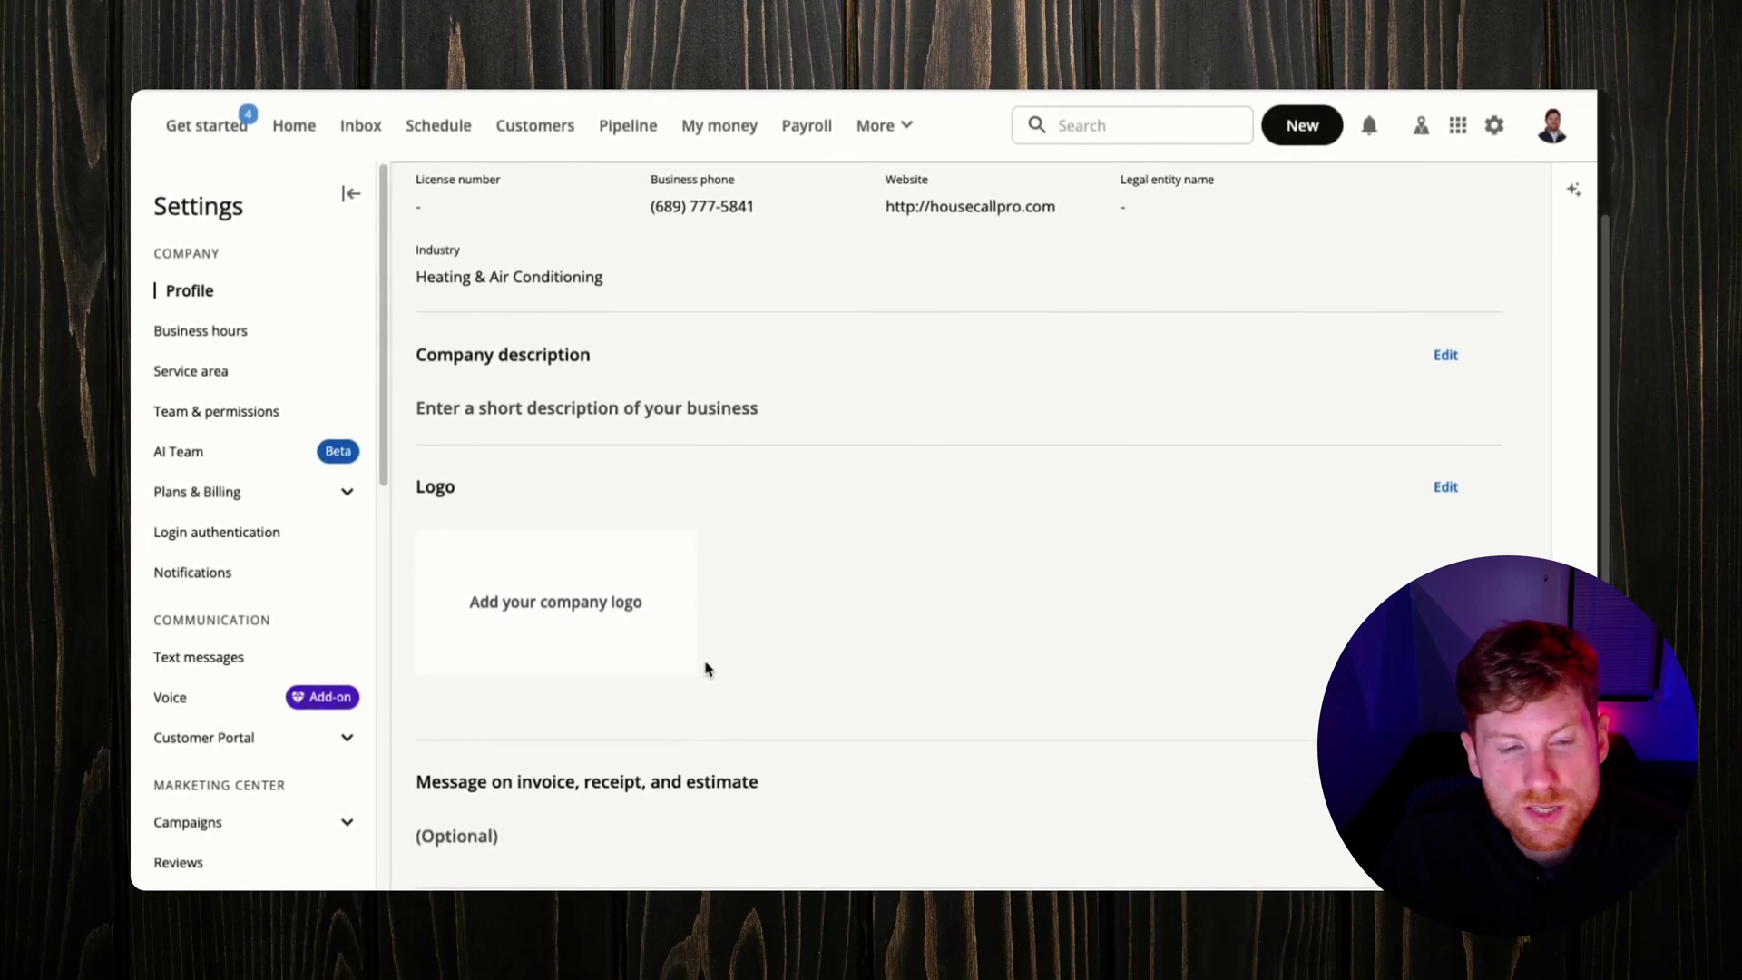
scroll(706, 668, down, 2)
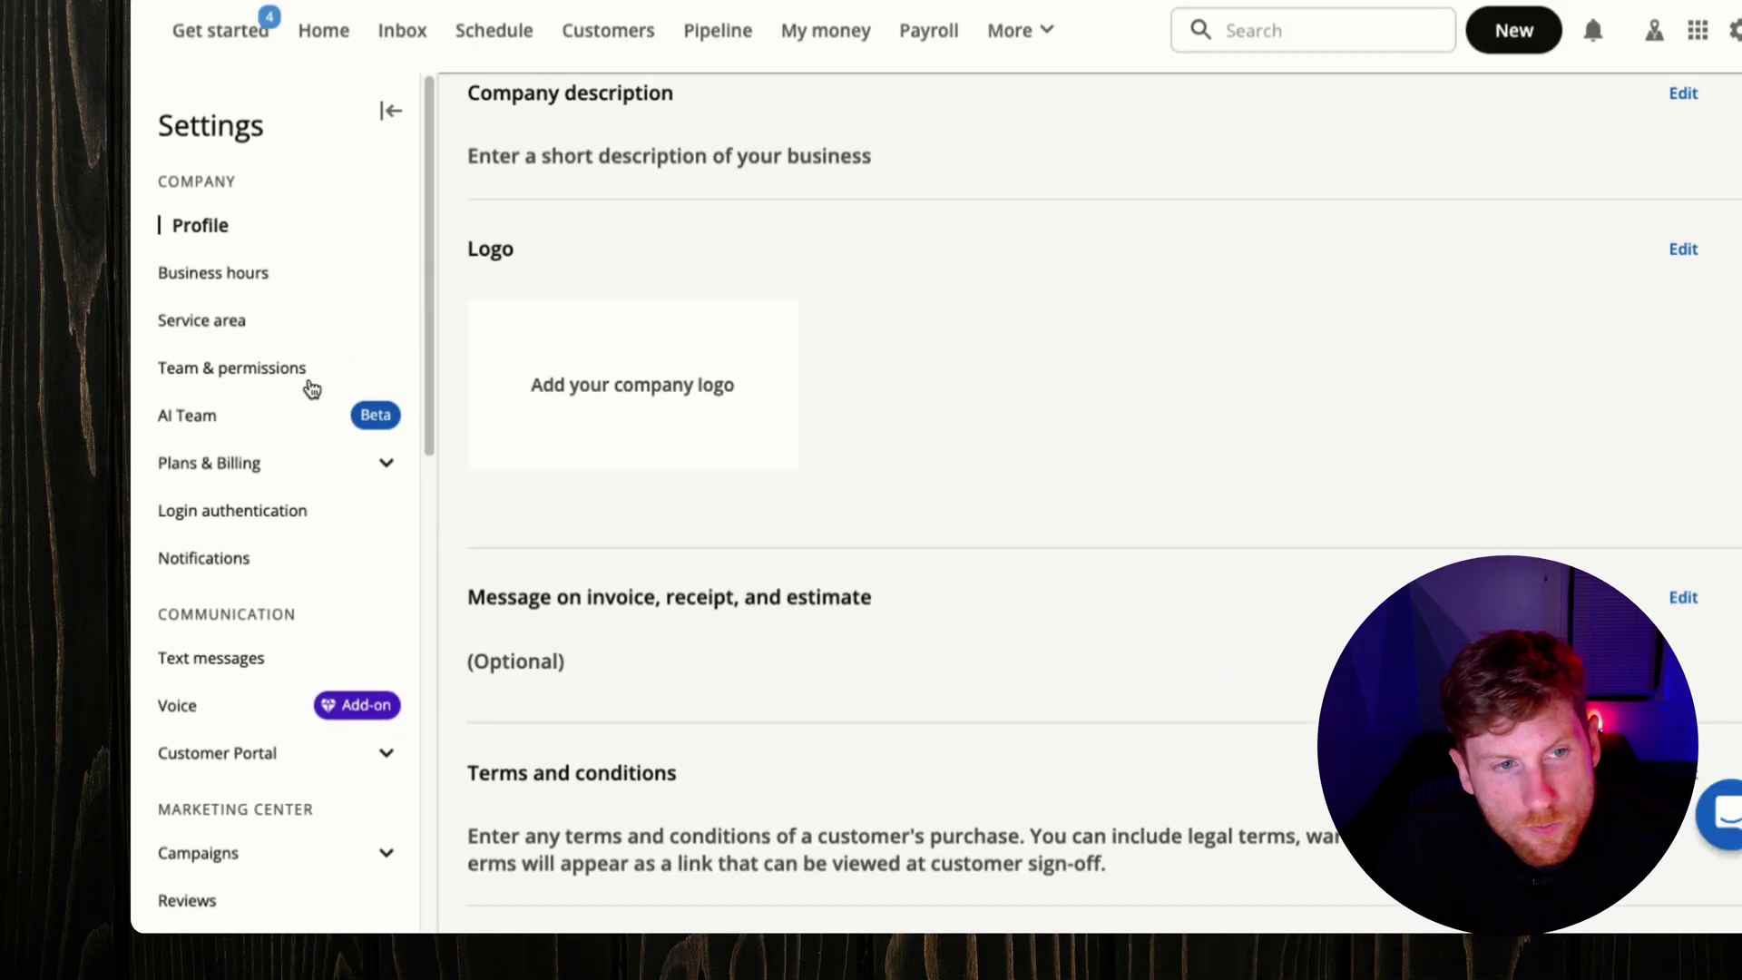
Check the business hours and booking windows, then view the empty Service area page.
click(232, 176)
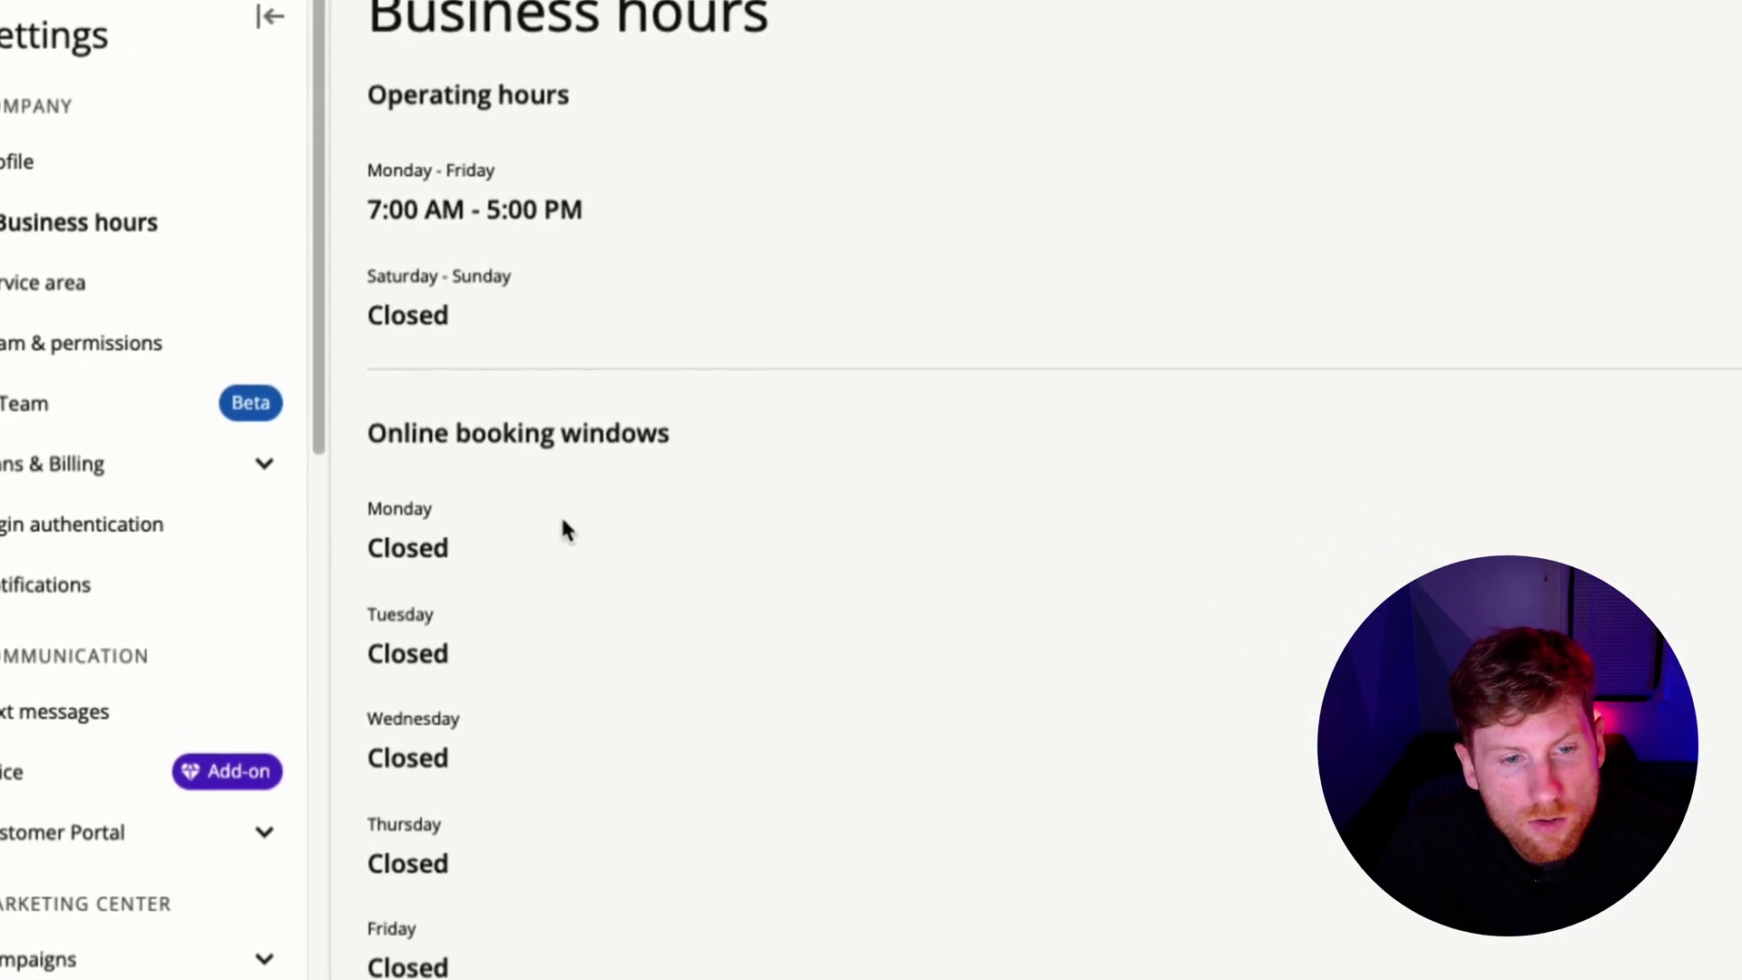
scroll(562, 529, down, 3)
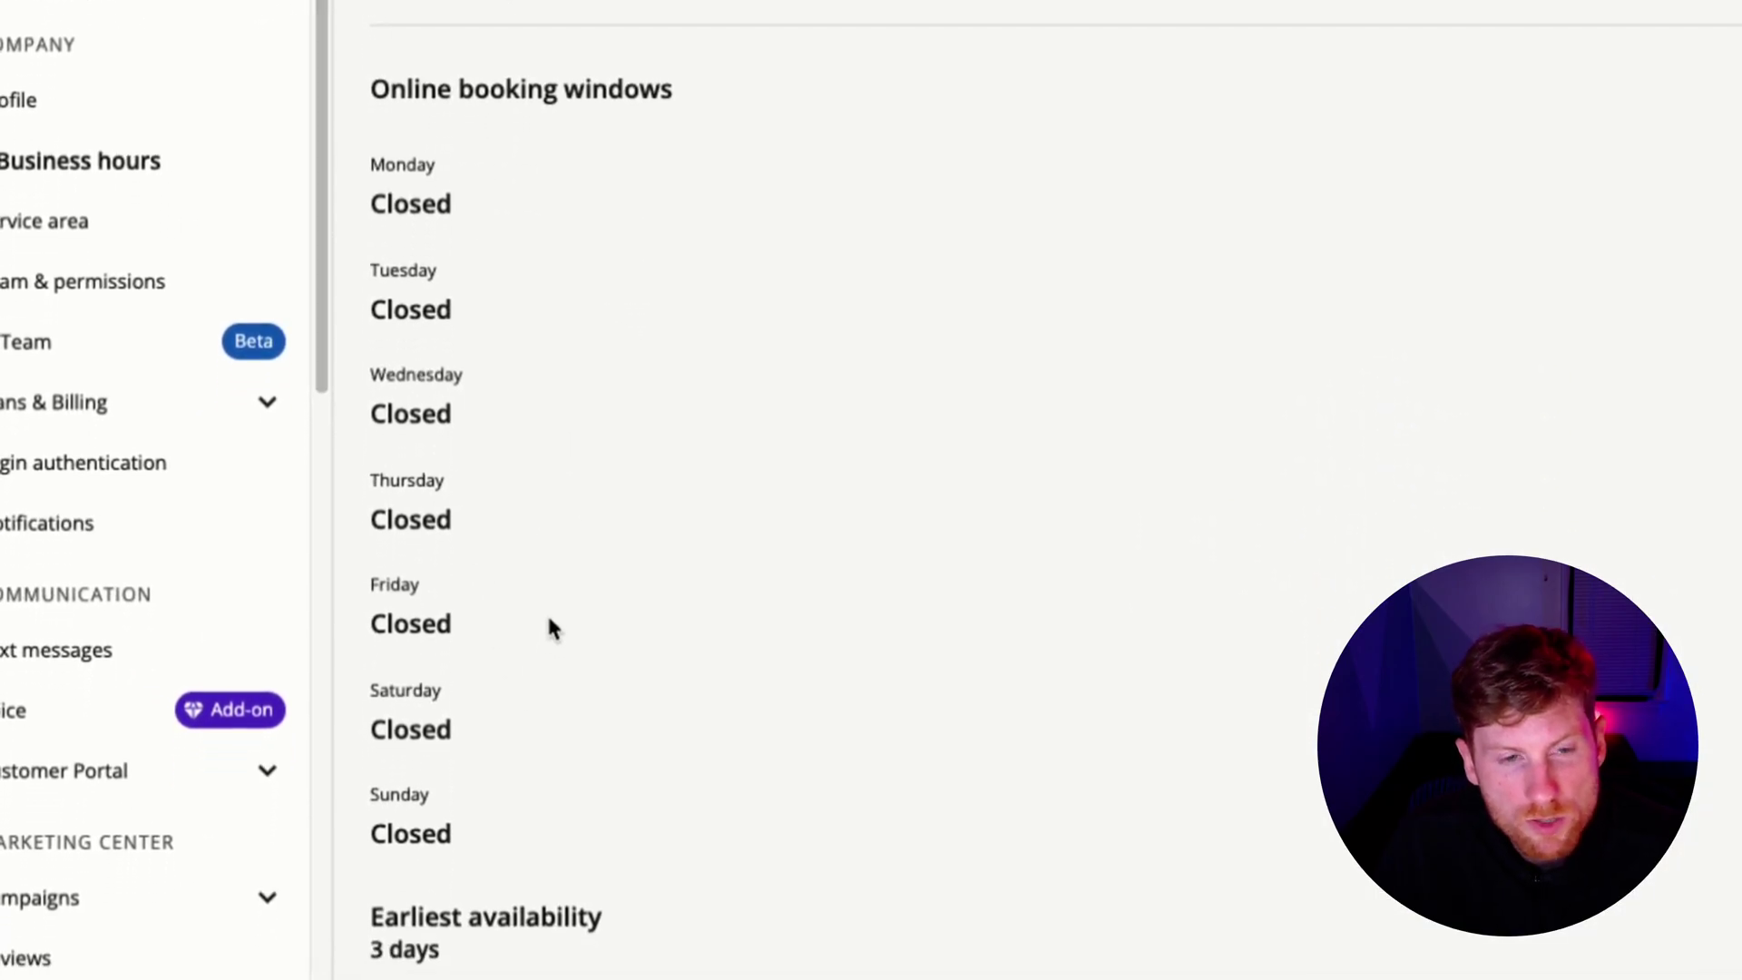
scroll(544, 615, up, 1)
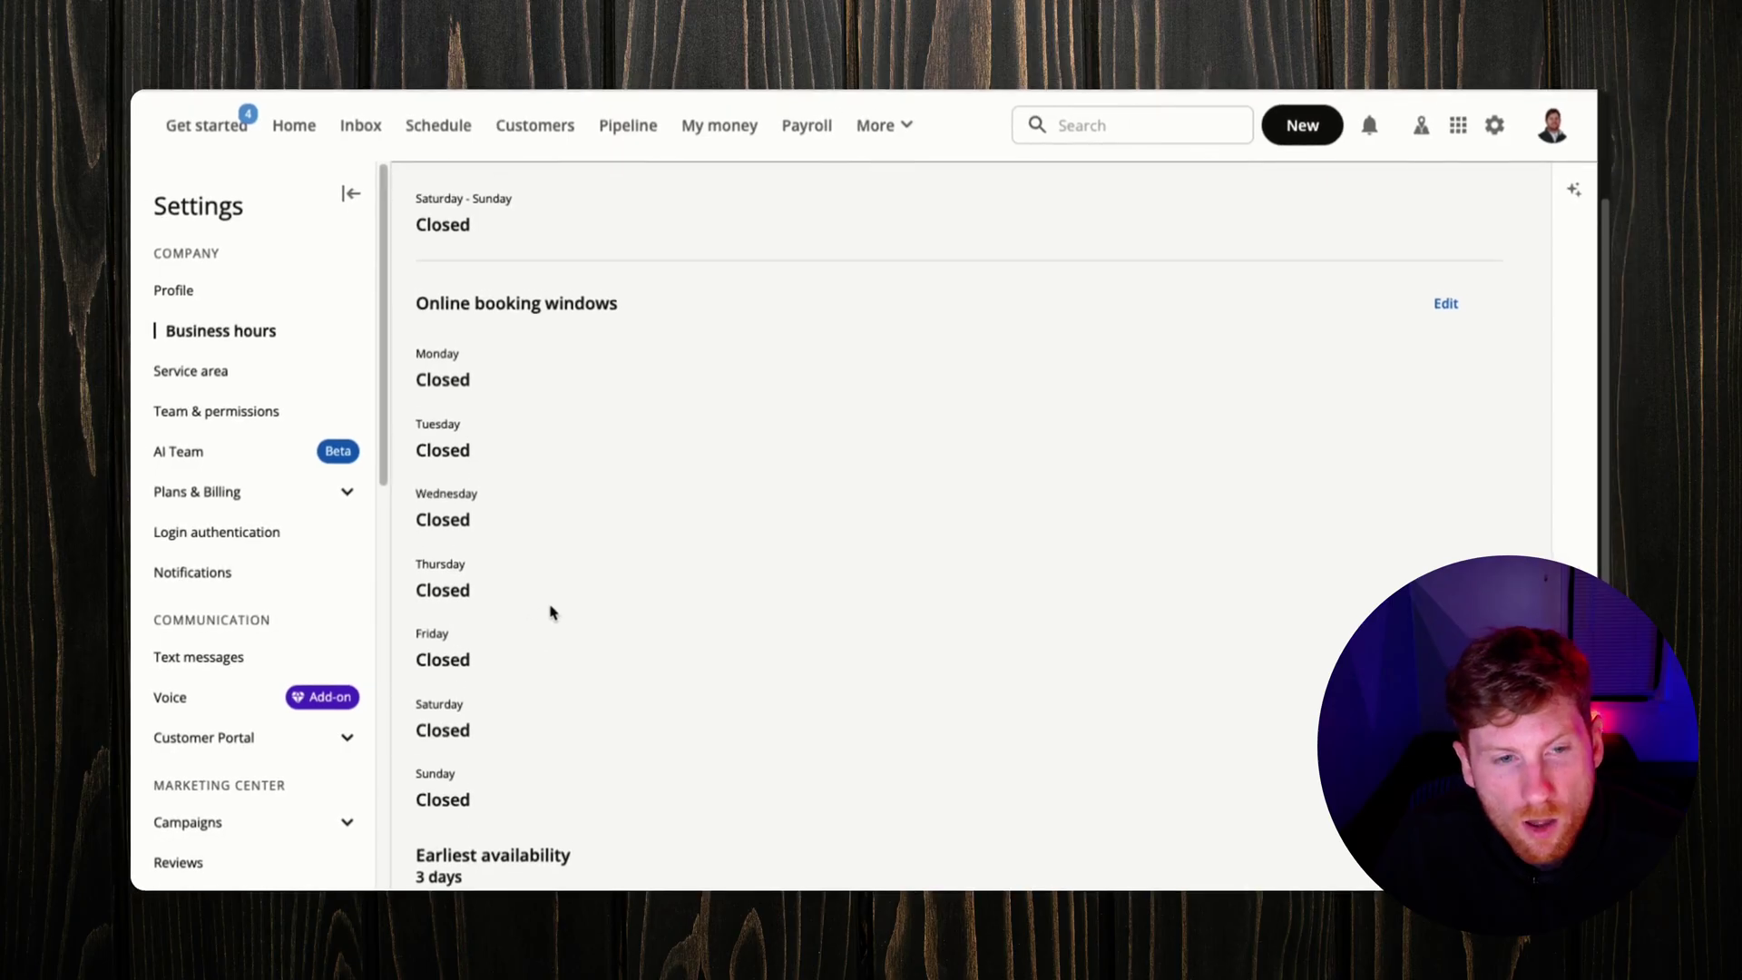
scroll(550, 612, up, 2)
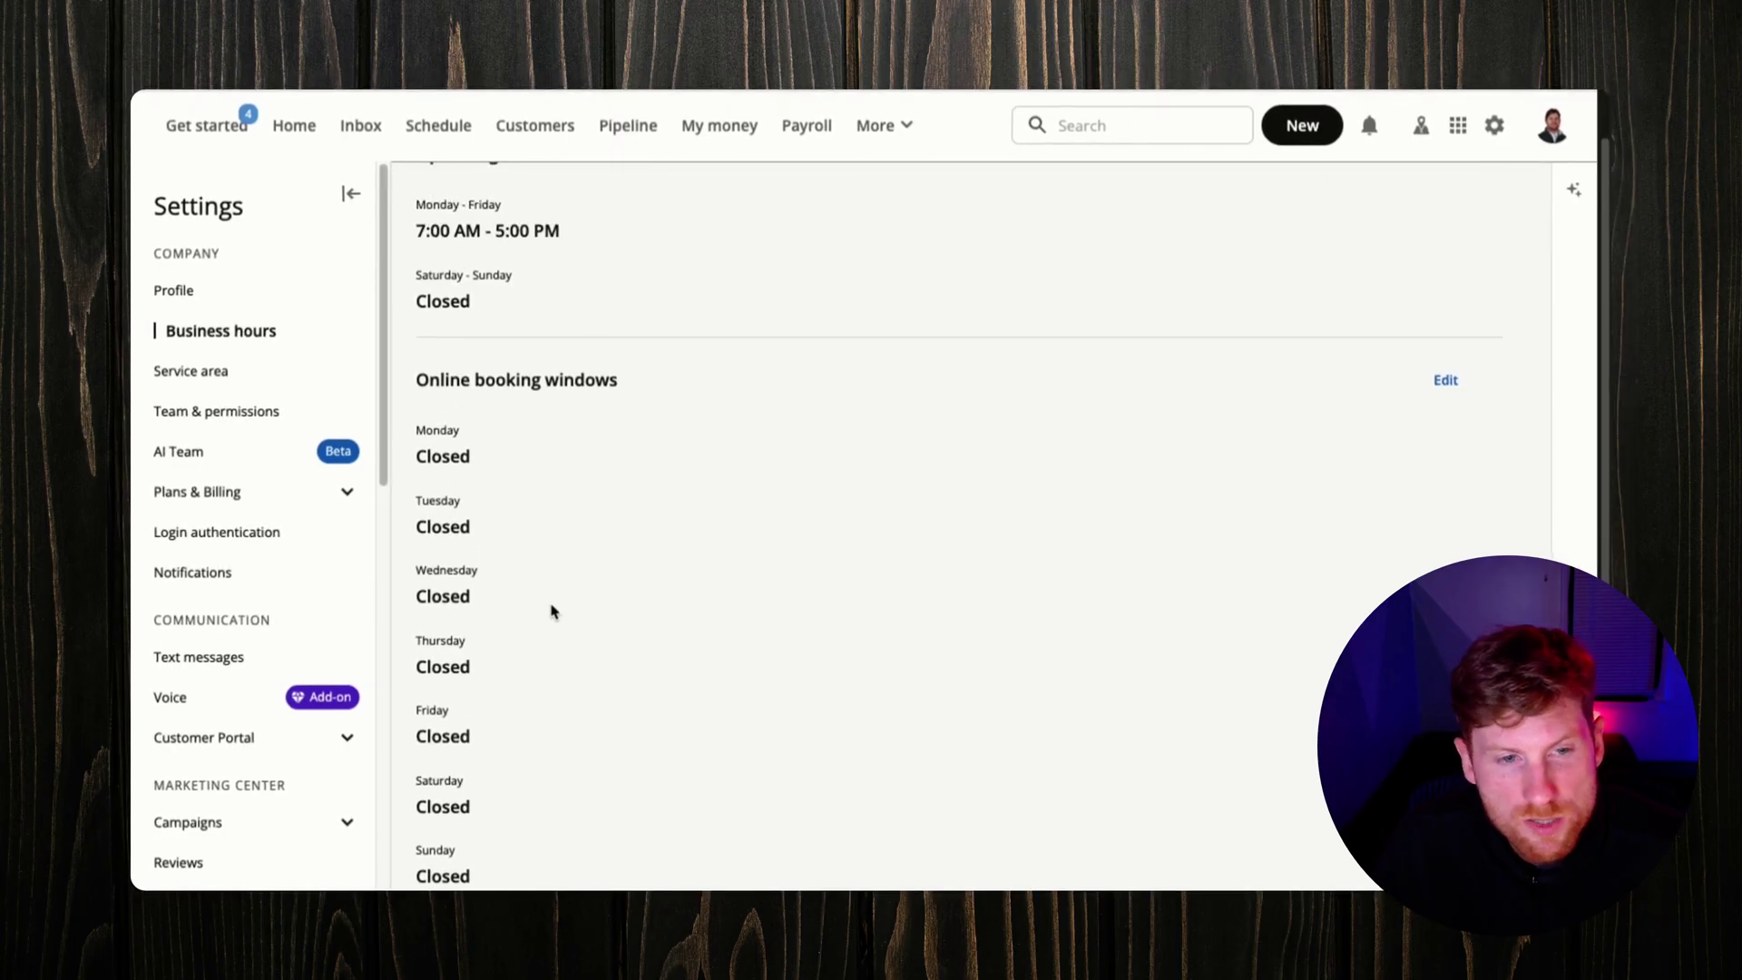
click(204, 379)
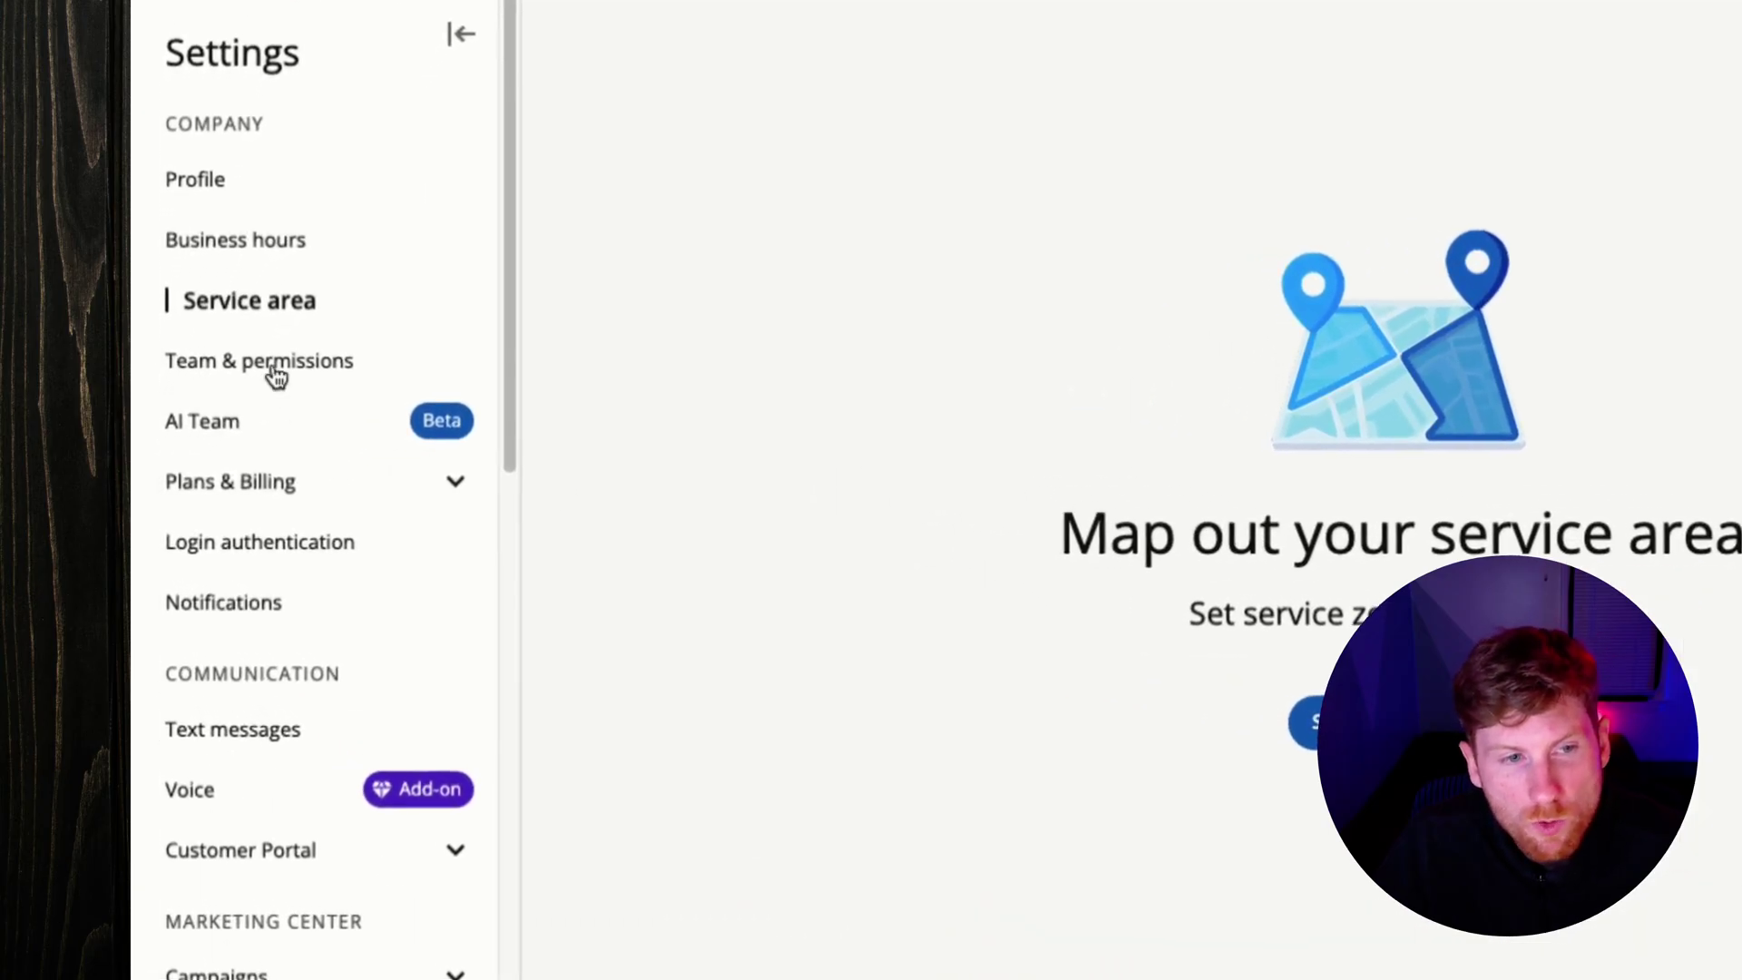
Start a new team member from Team & permissions and give it the Admin / Owner role.
click(276, 368)
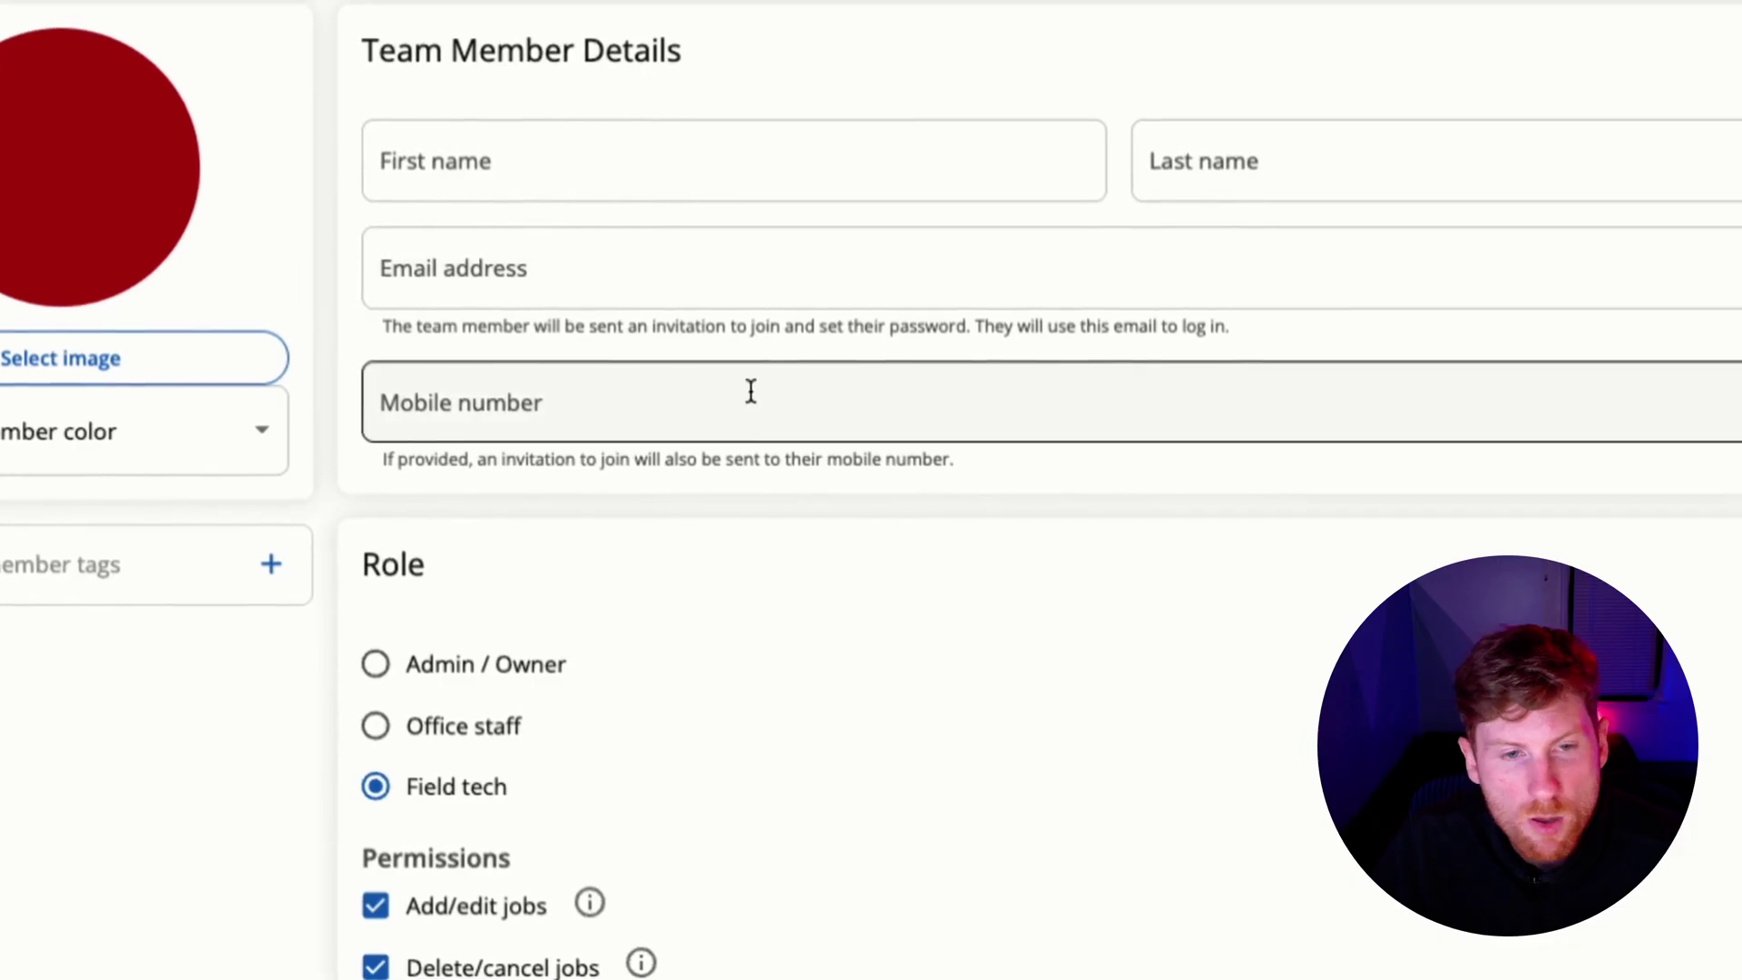
scroll(735, 485, down, 5)
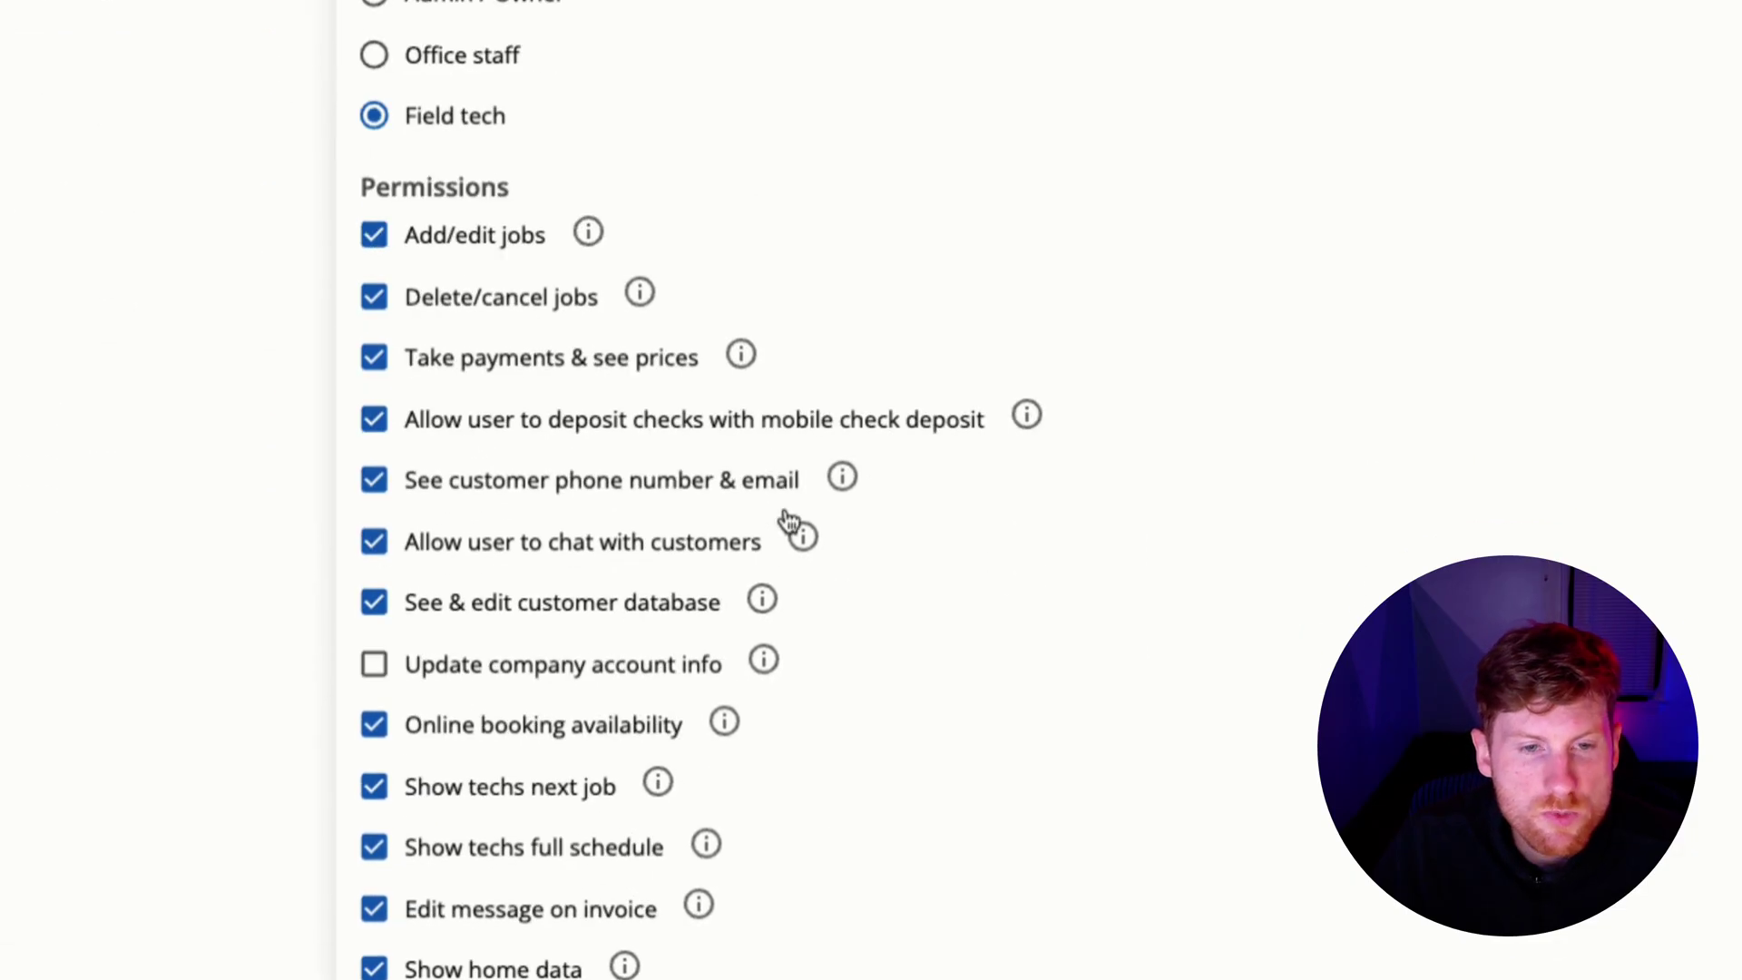
scroll(867, 542, up, 1)
scroll(781, 447, up, 1)
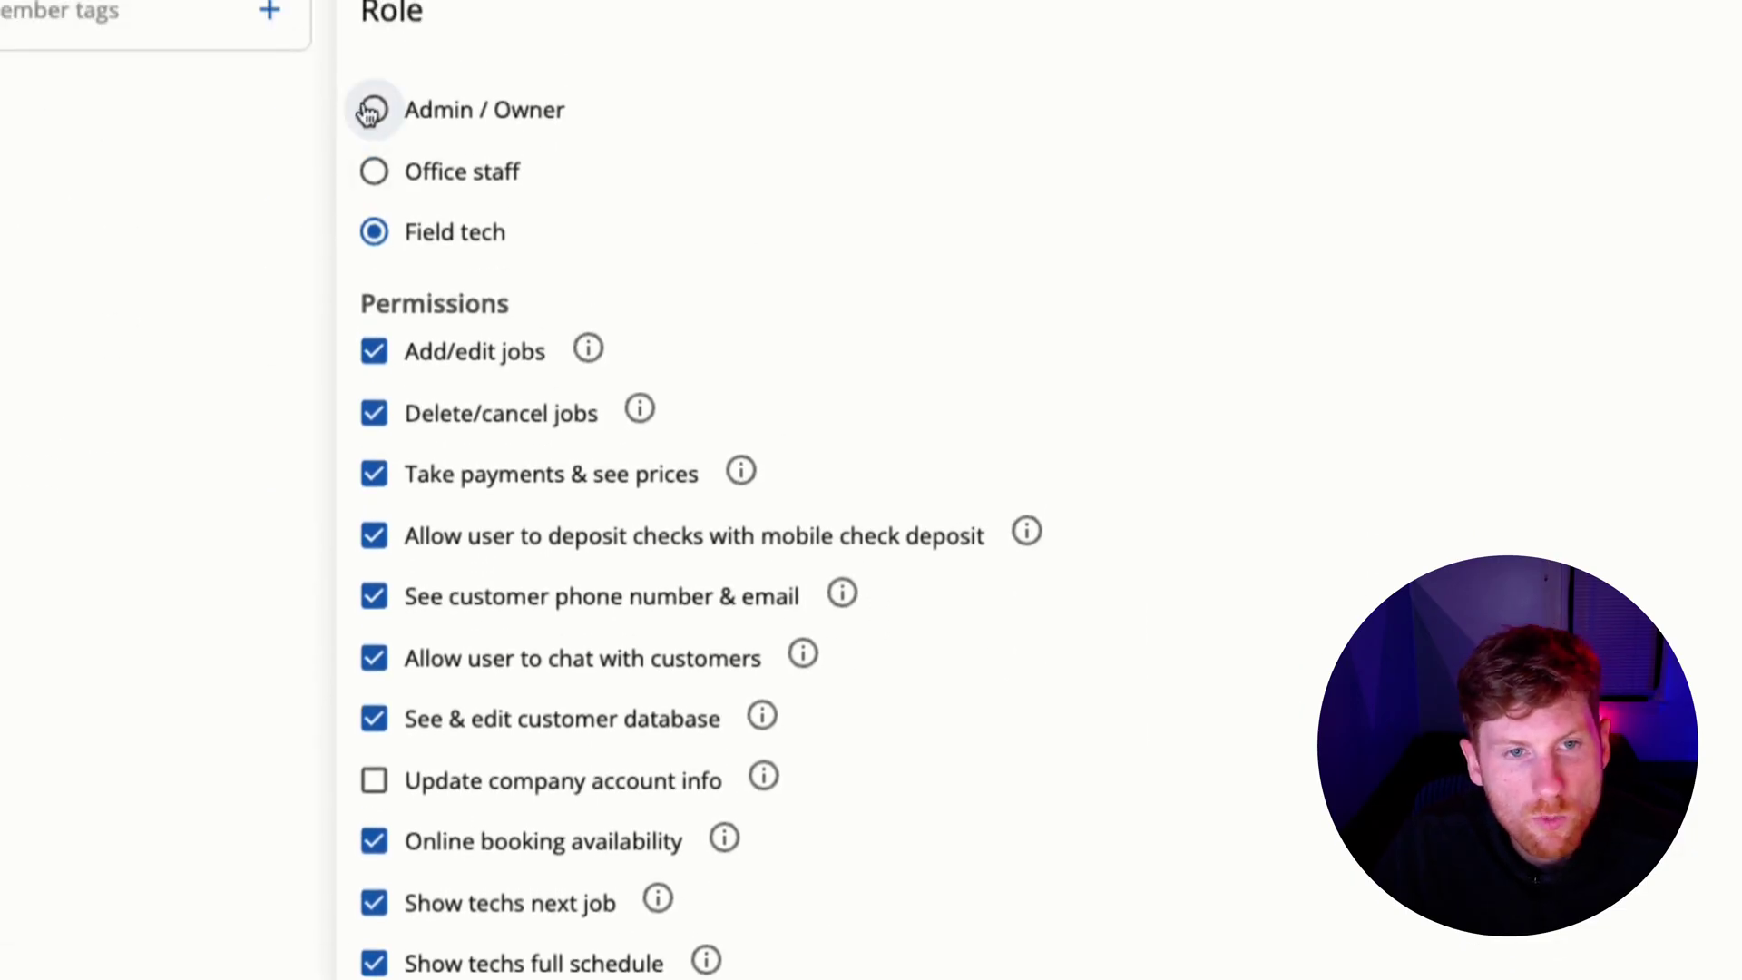
click(373, 111)
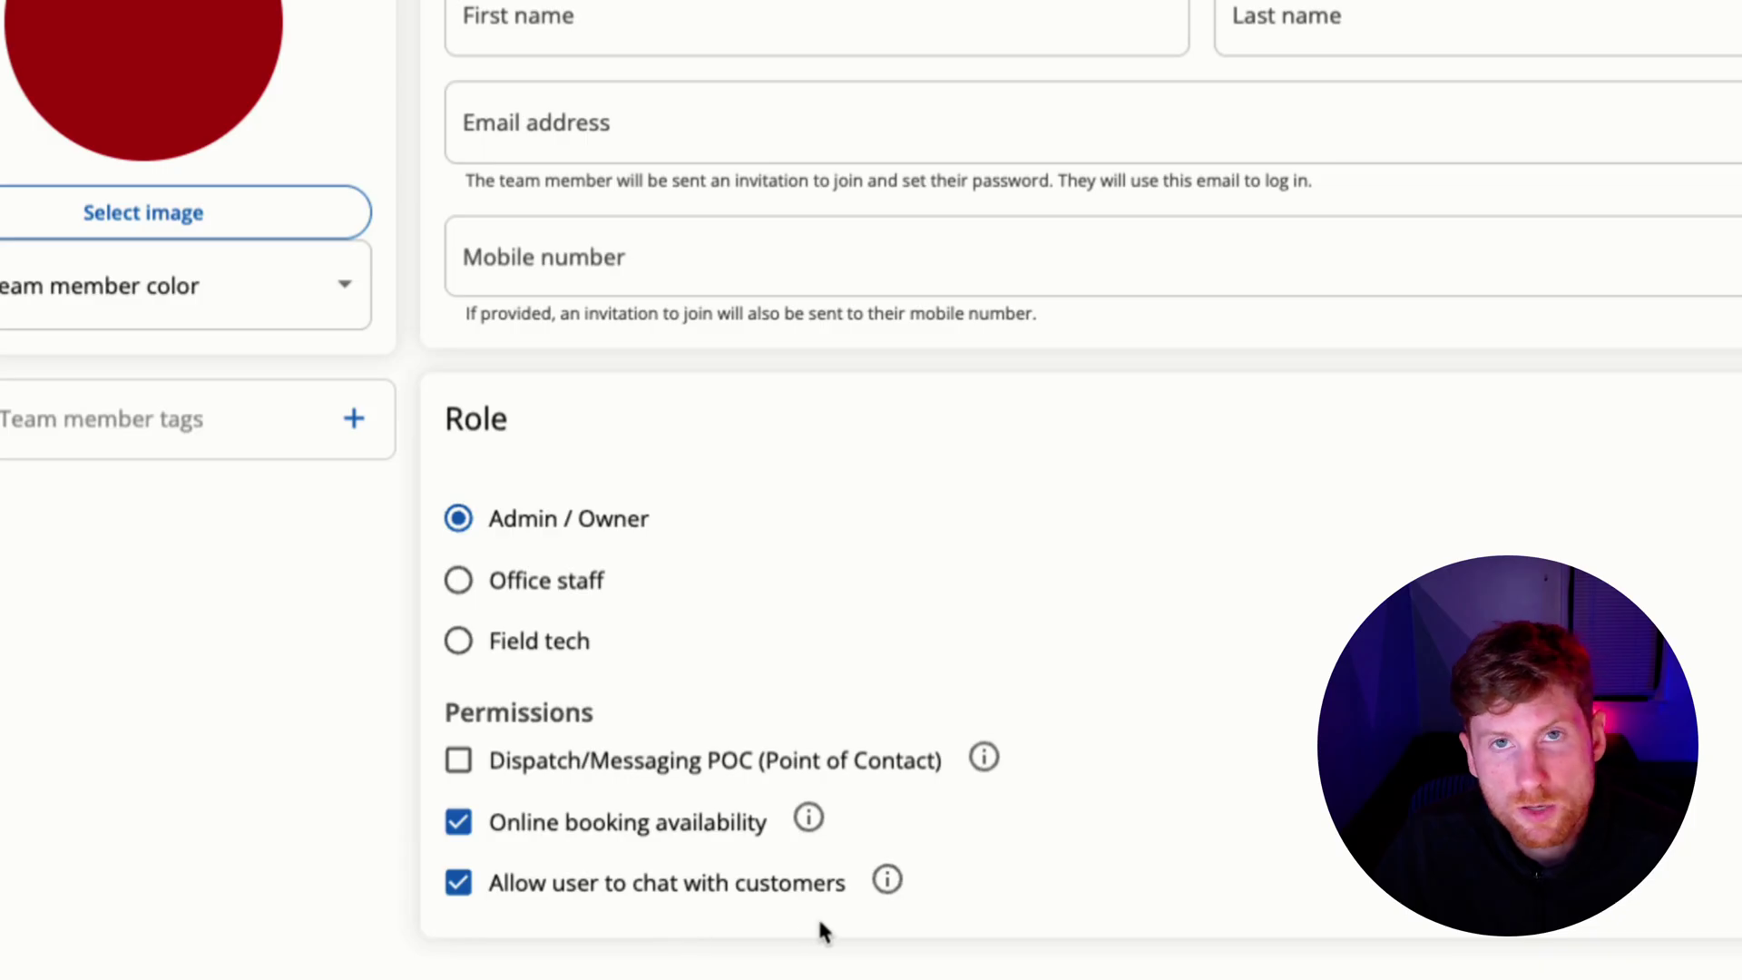
Compare the Office staff and Field tech permission lists for the new member.
click(459, 583)
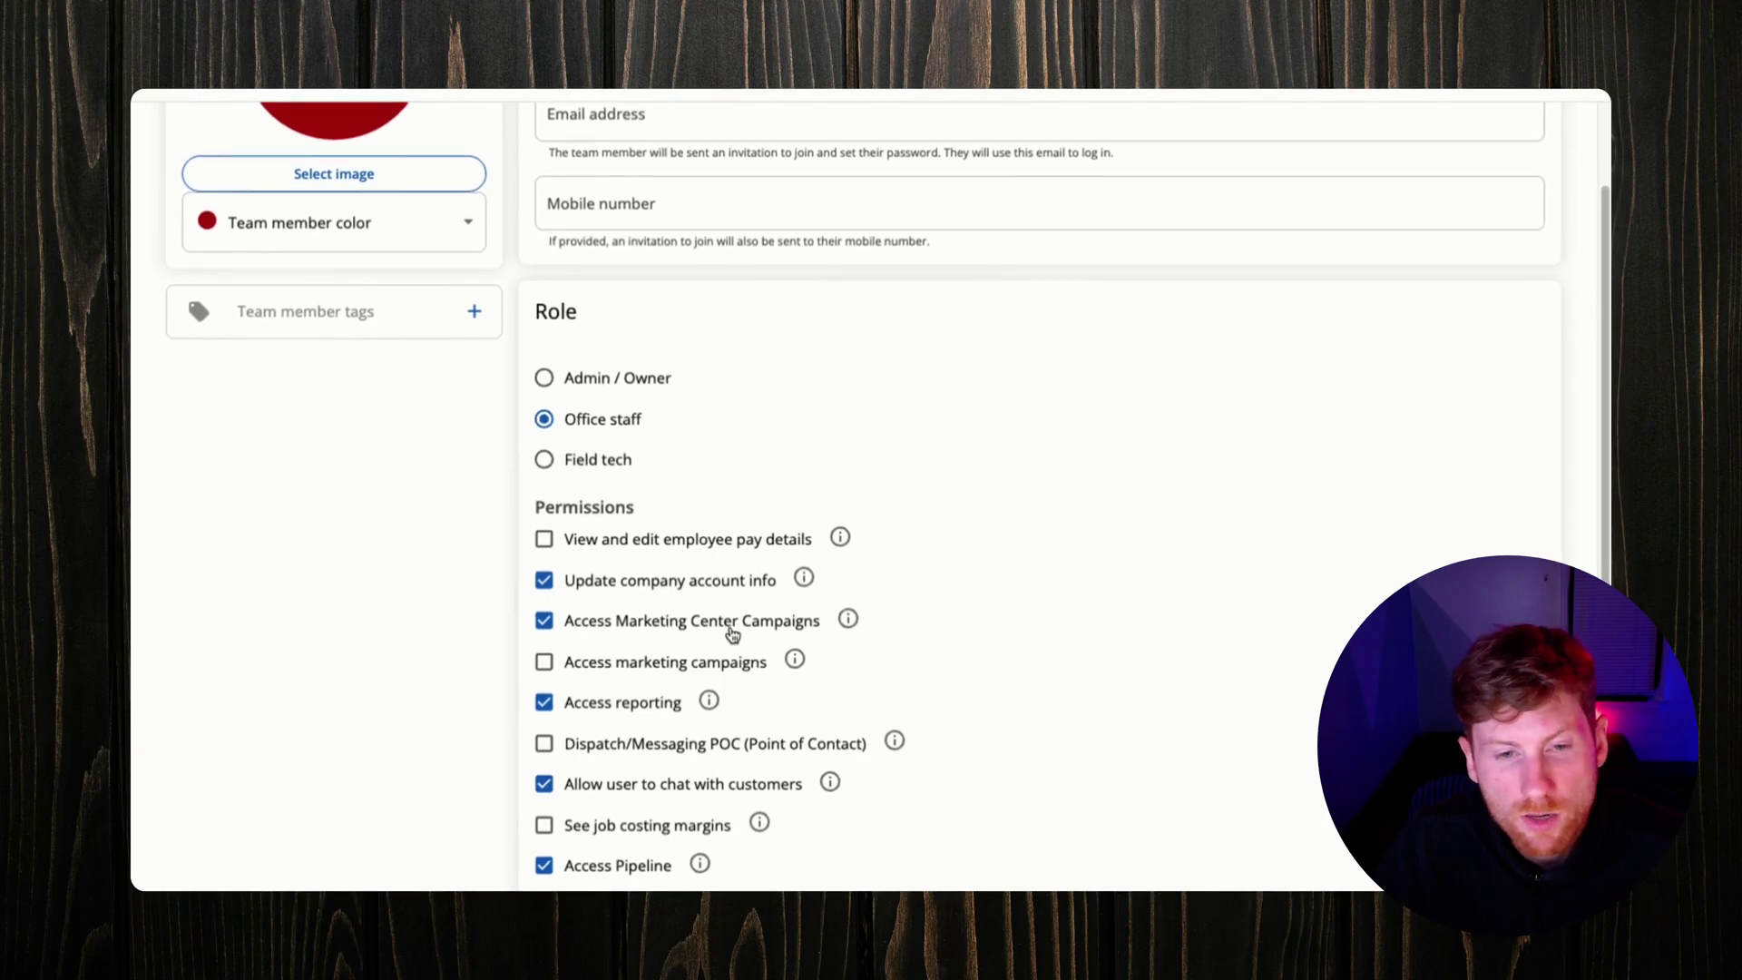
scroll(730, 644, down, 1)
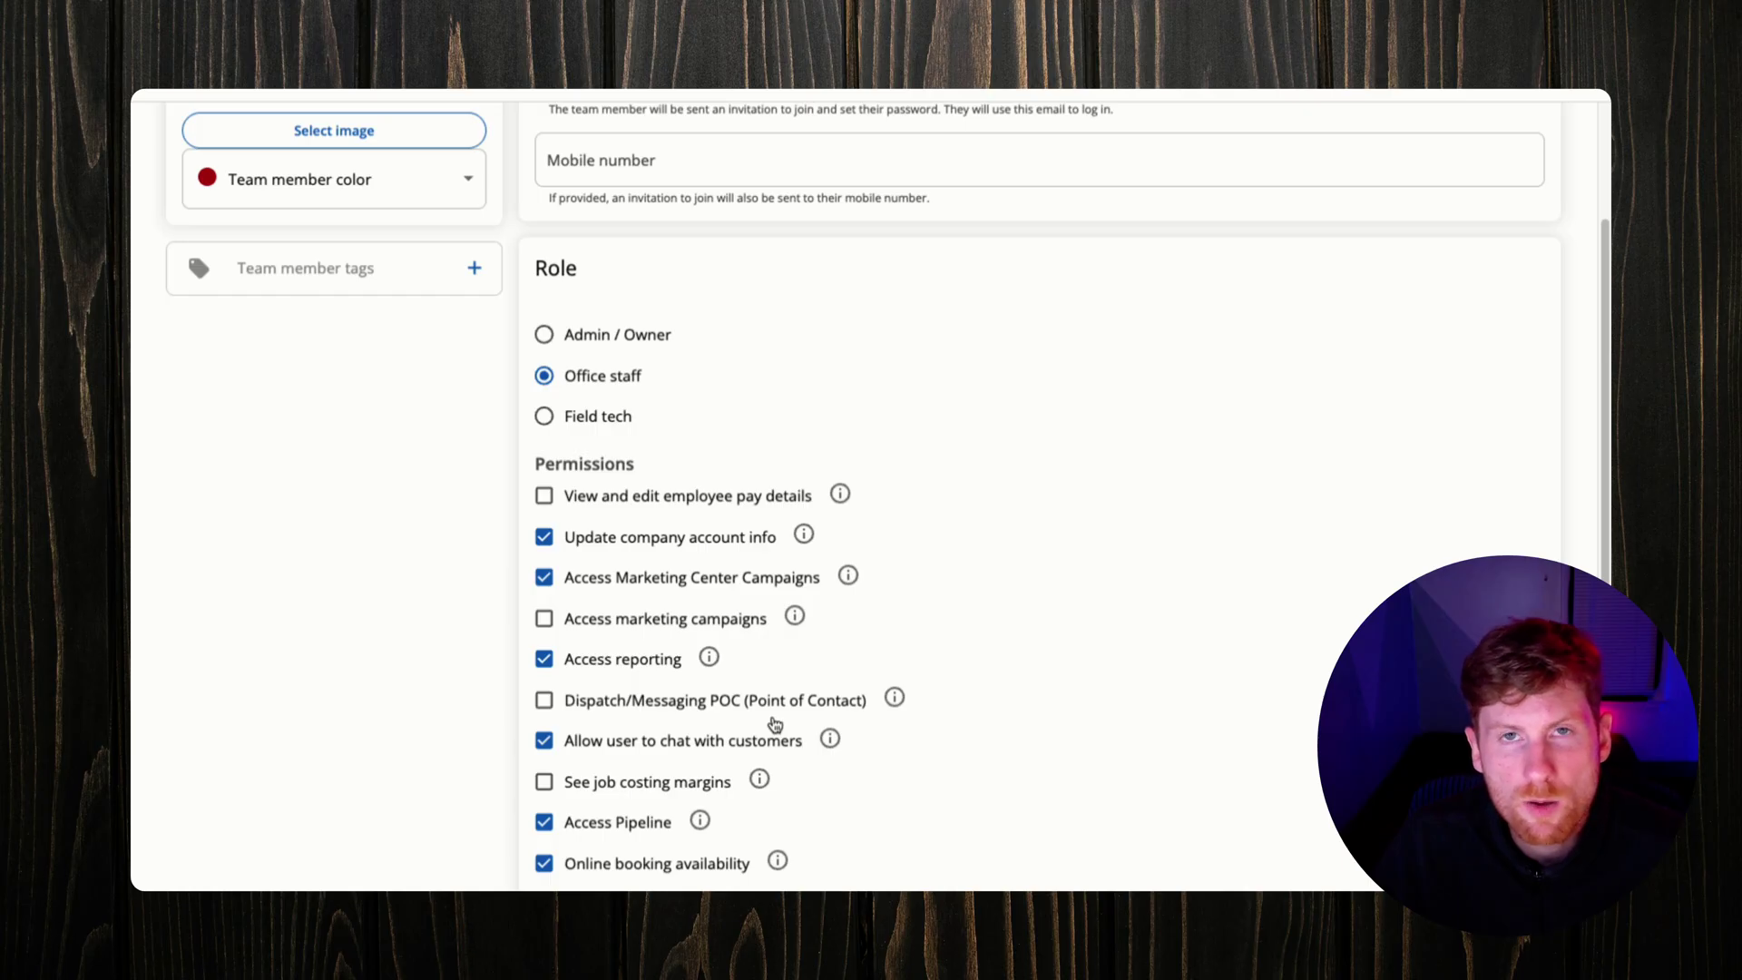
scroll(774, 723, down, 1)
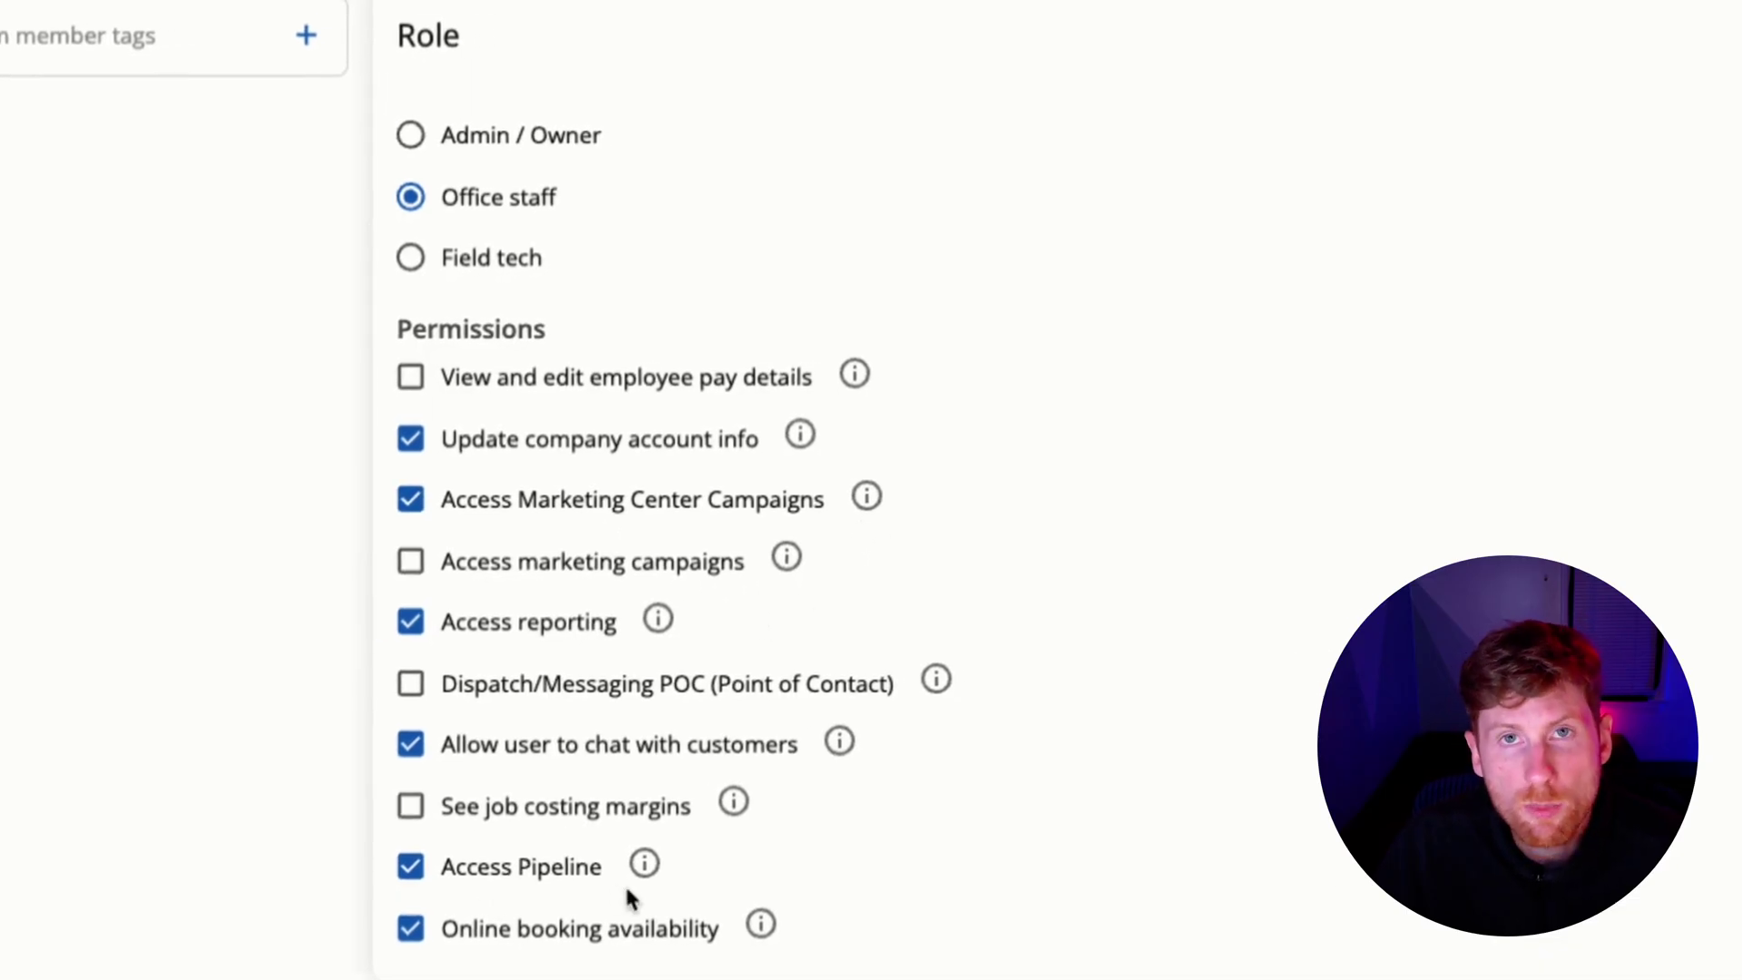
scroll(662, 726, up, 1)
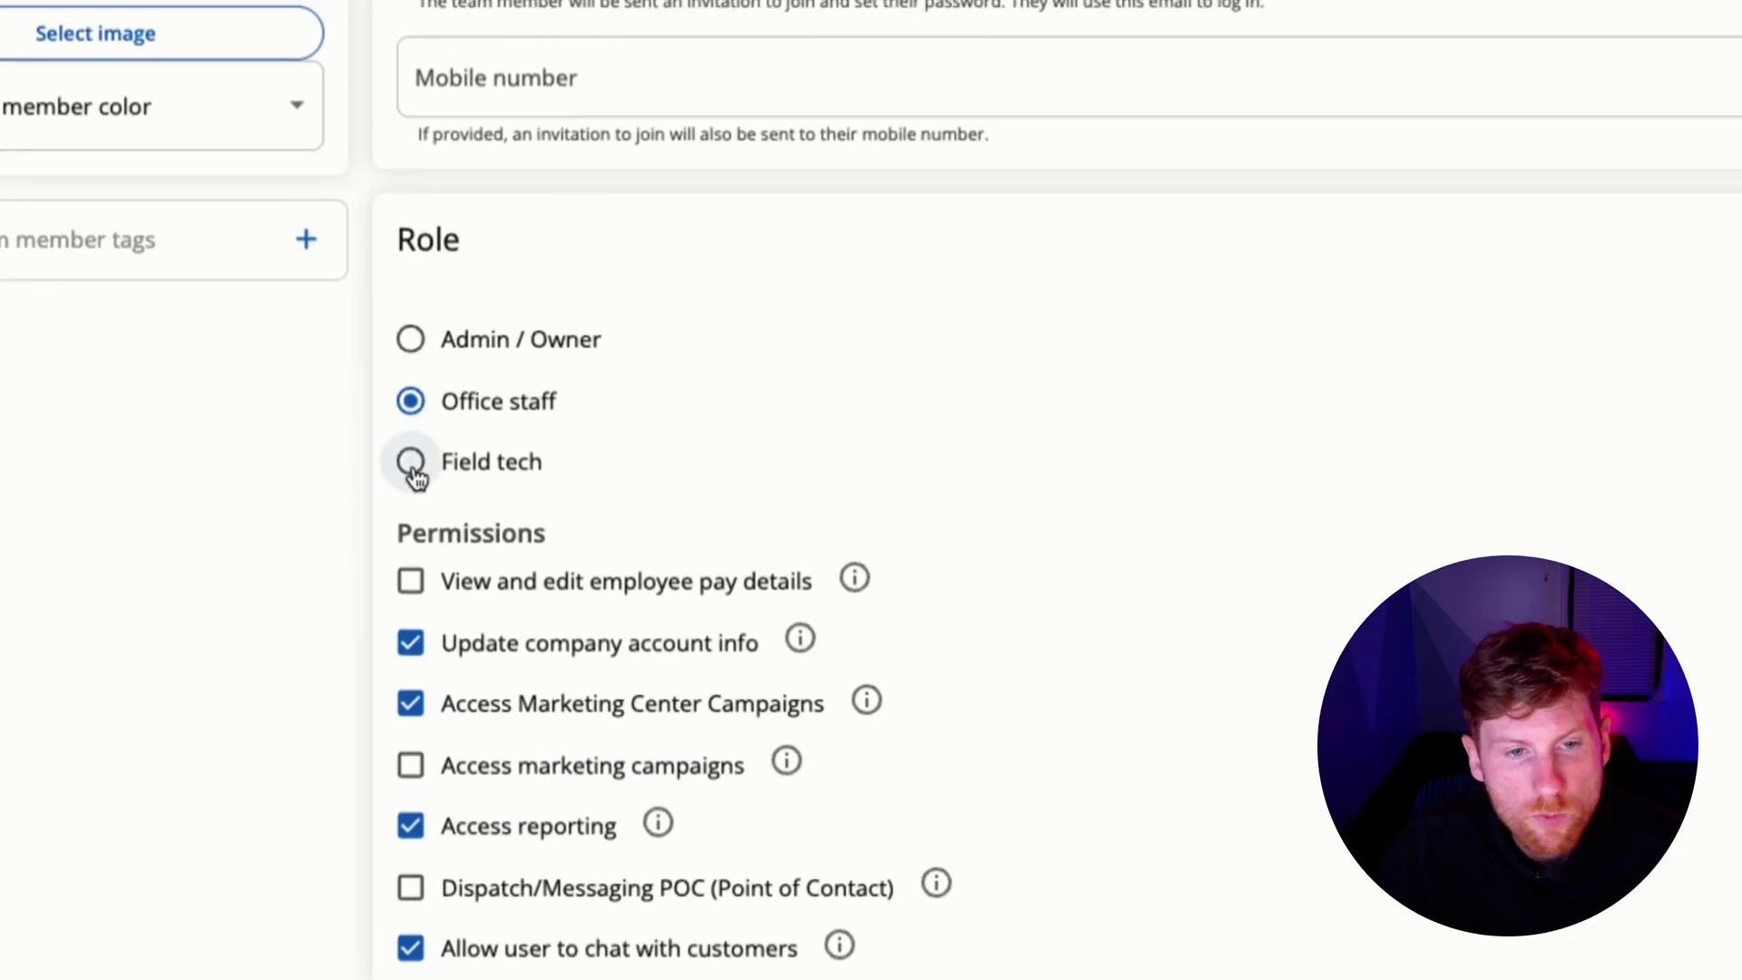
click(410, 461)
scroll(838, 635, down, 4)
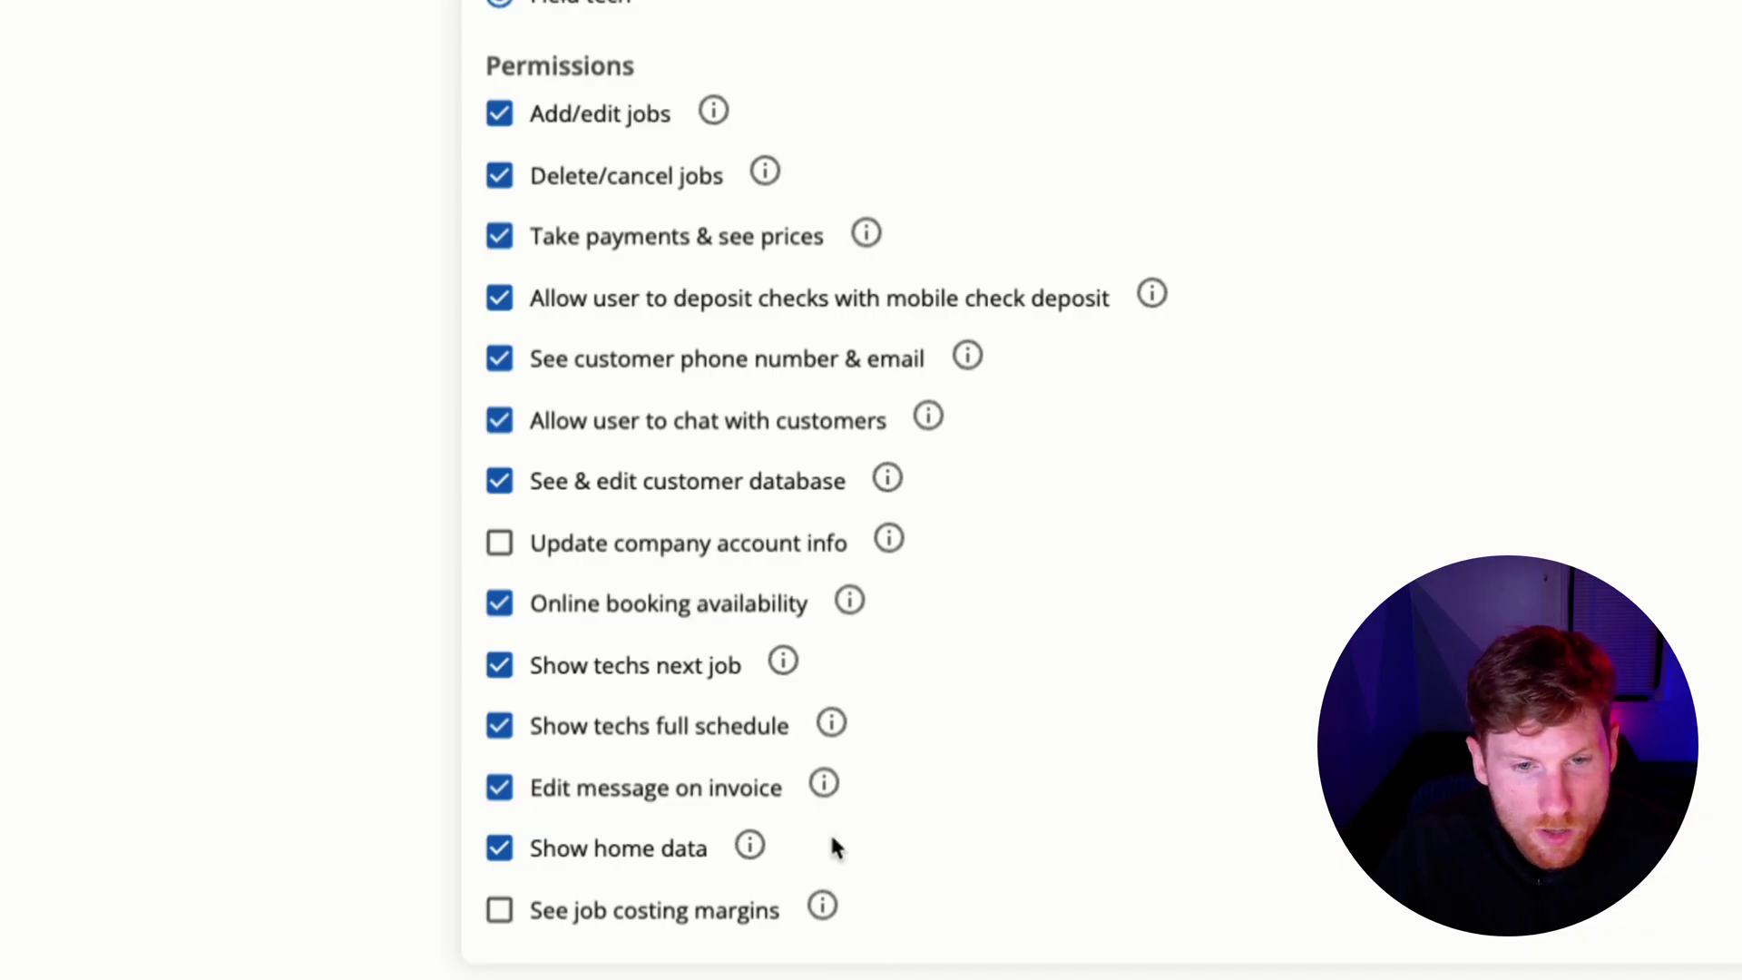
scroll(831, 837, up, 5)
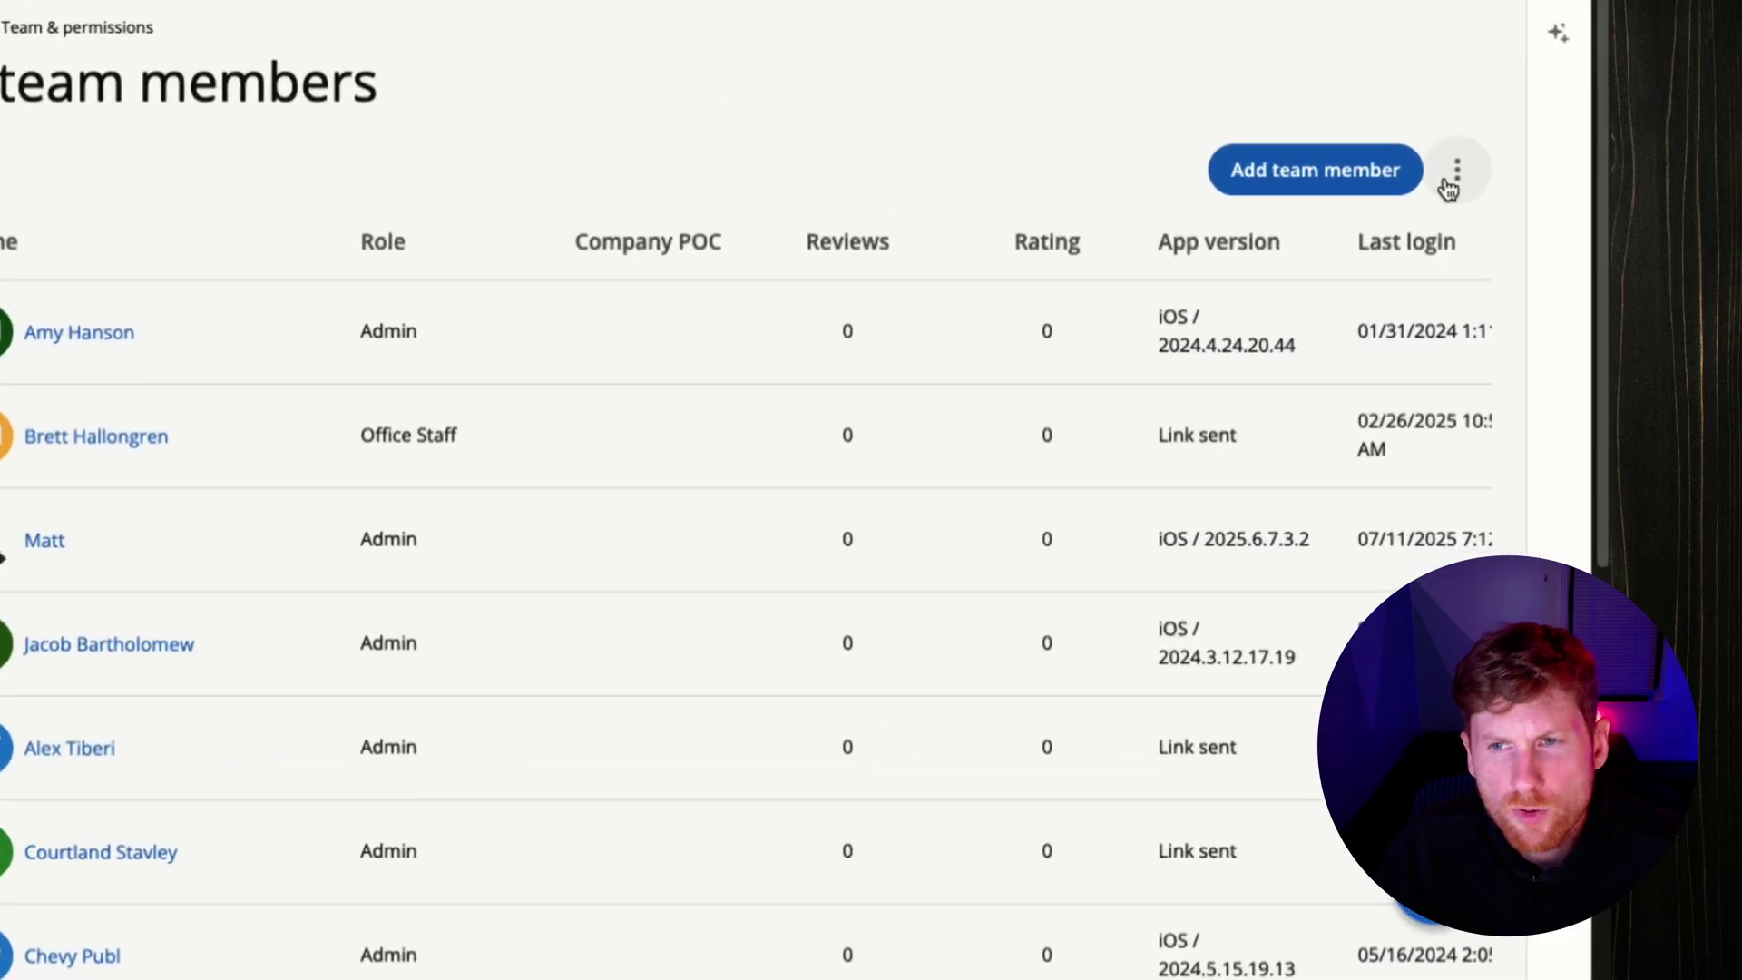
Open team pay details with base and fully loaded rates, then edit one member's labor costs.
click(1499, 196)
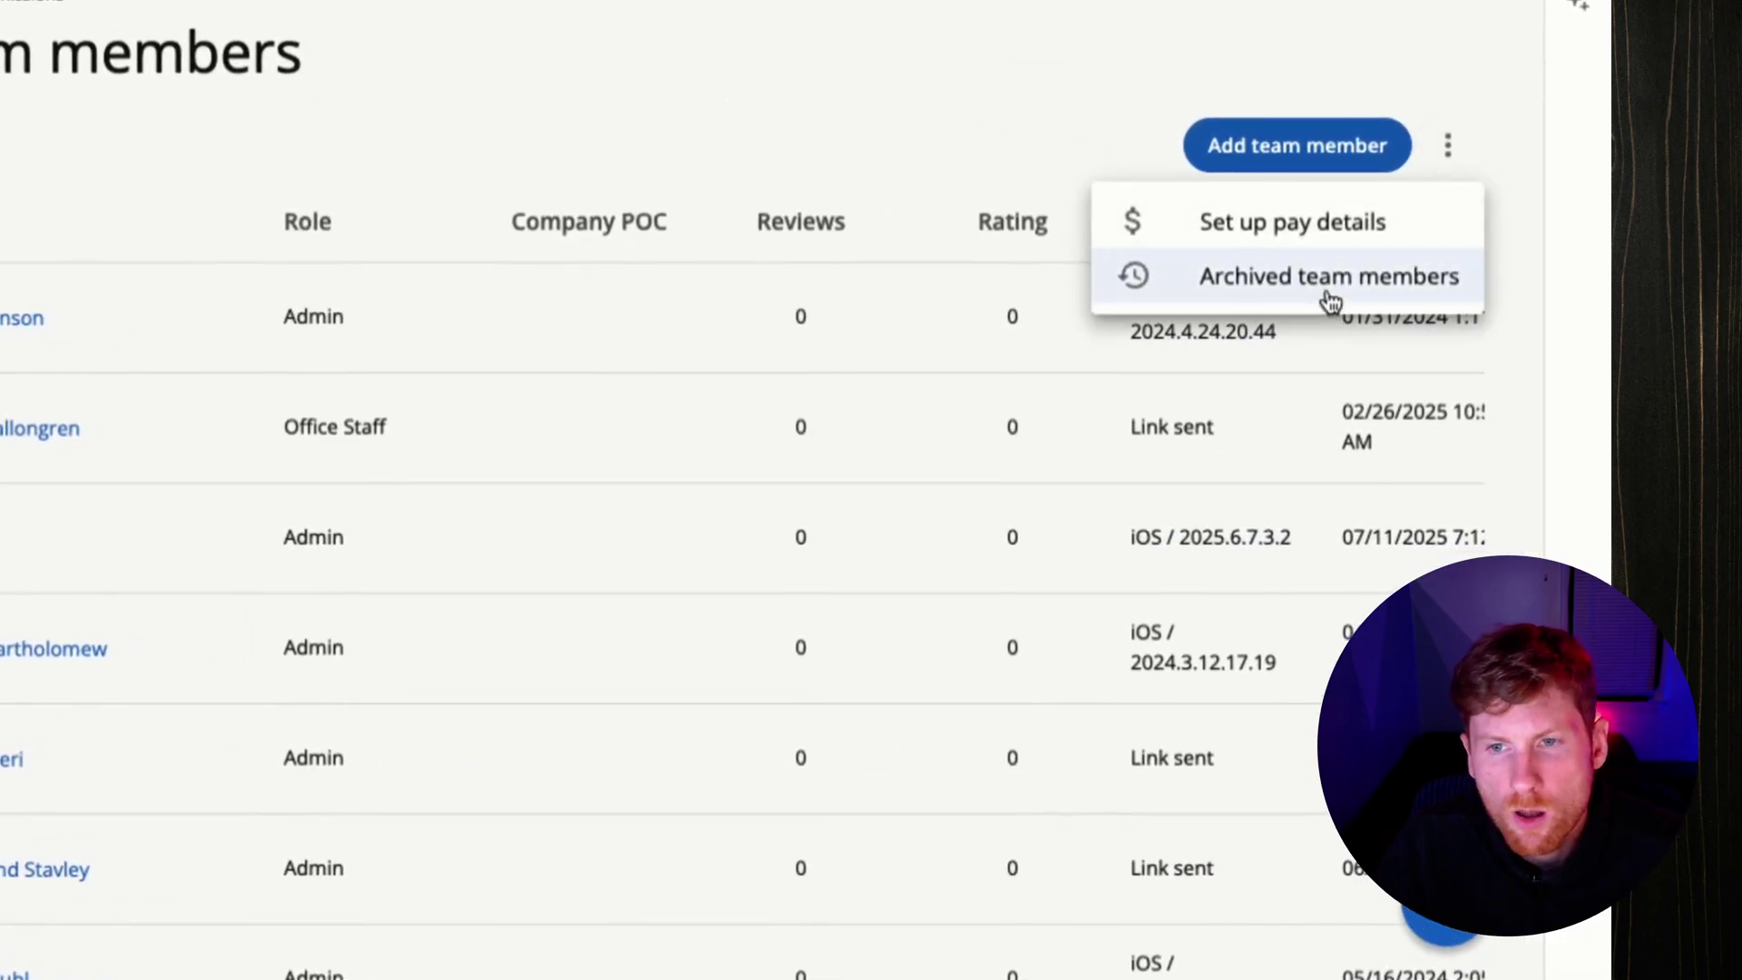
click(1303, 240)
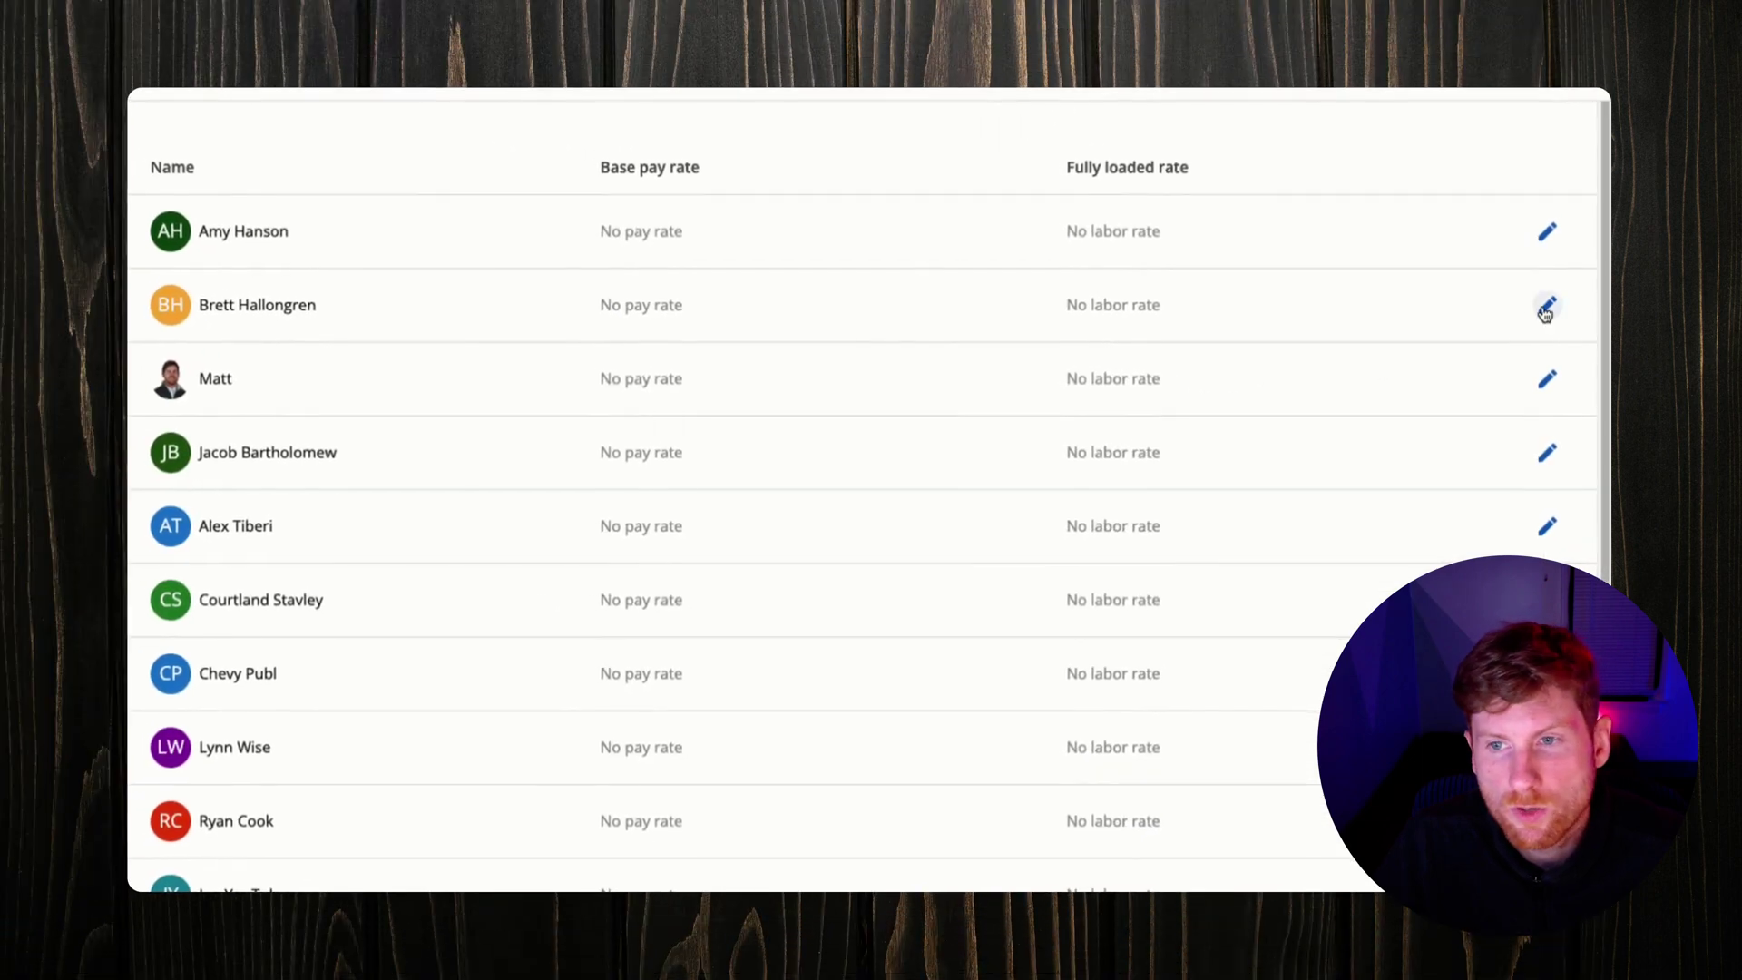
click(1546, 309)
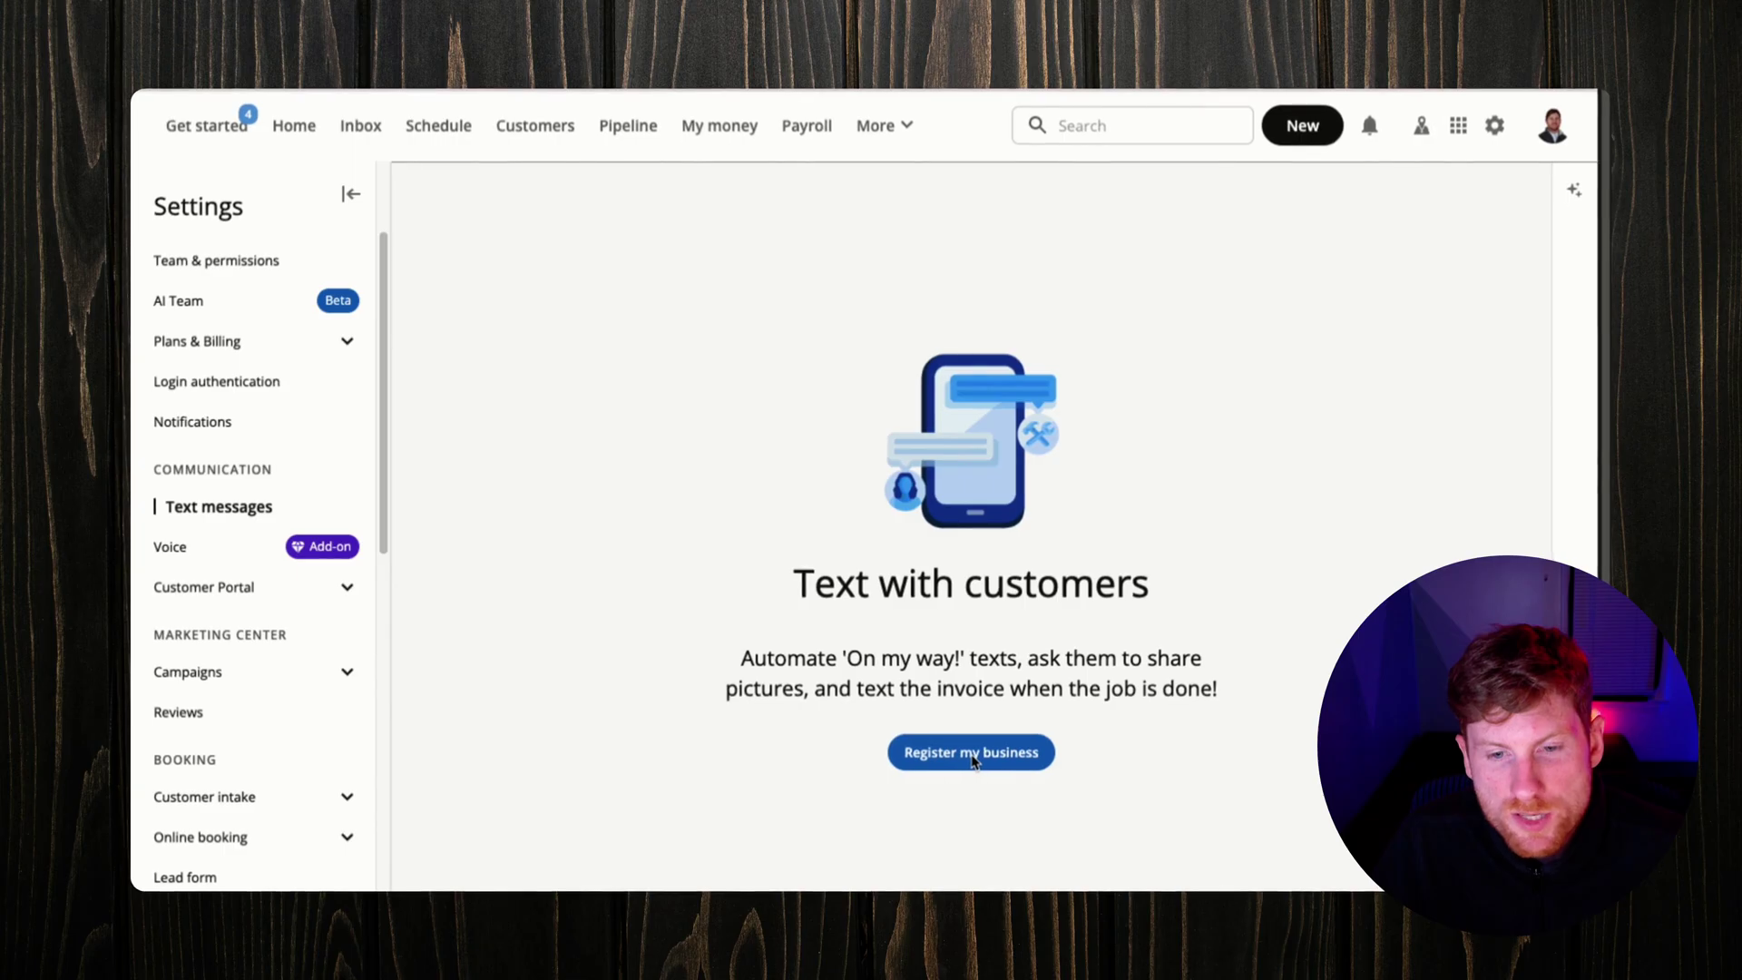
Review the Register my business texting requirements and FAQ, then go to the Inbox.
click(971, 753)
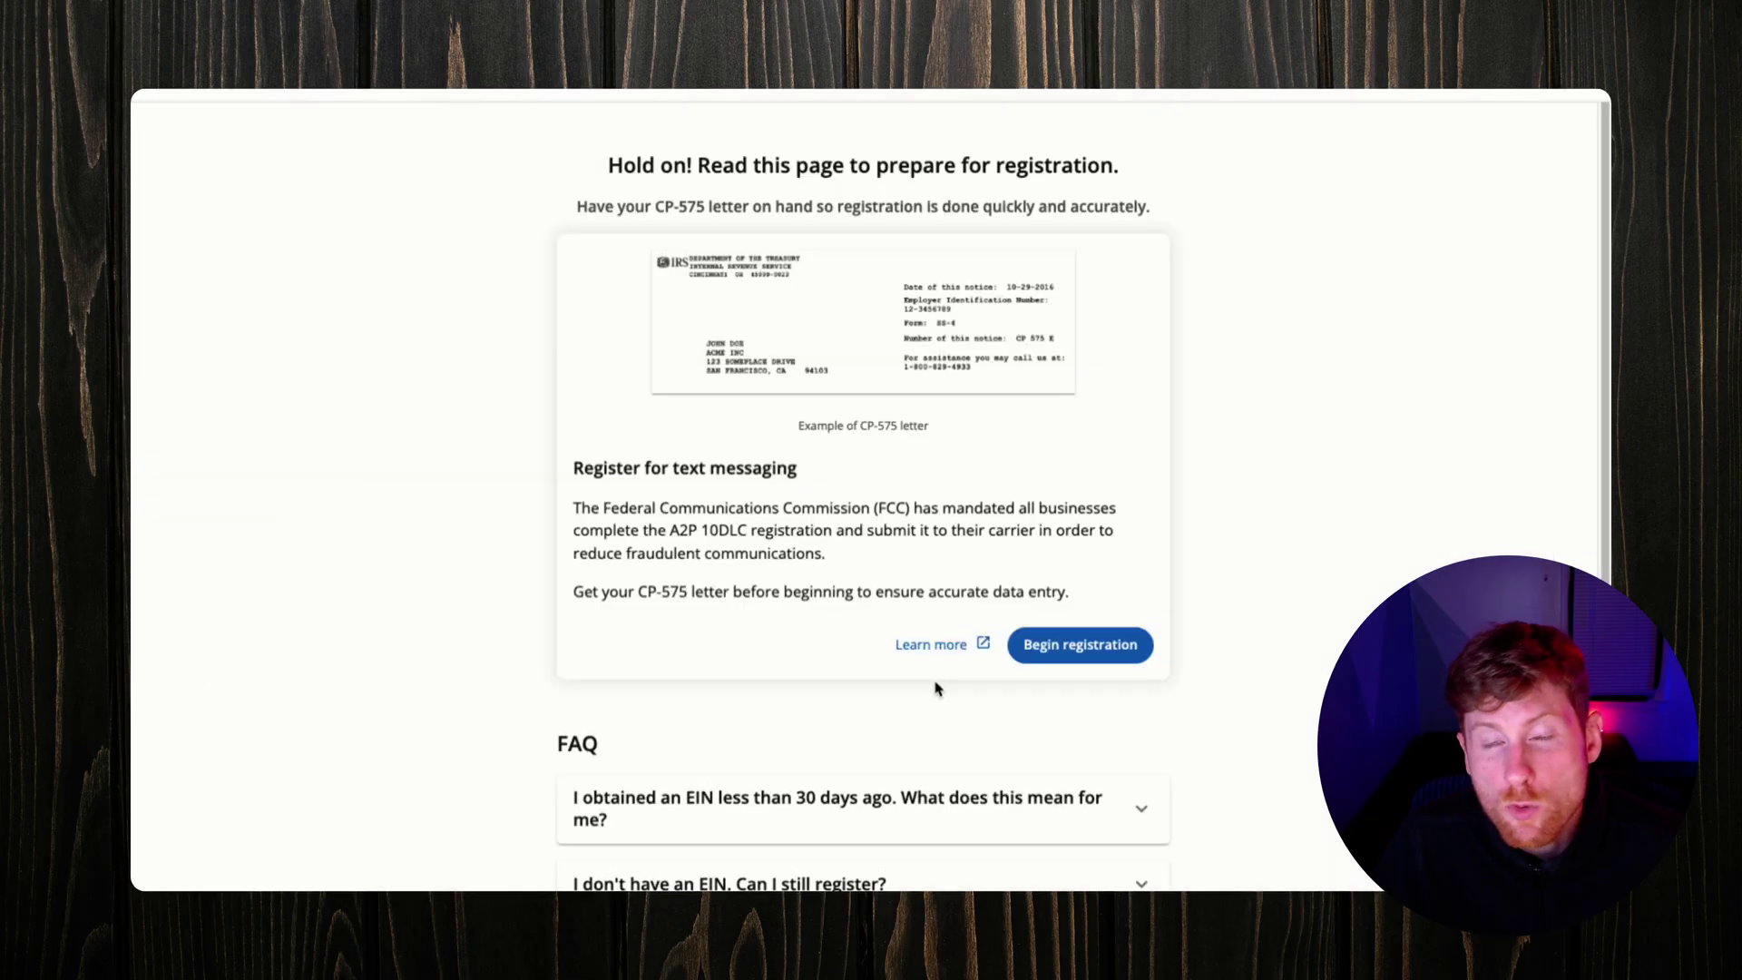
scroll(930, 681, down, 2)
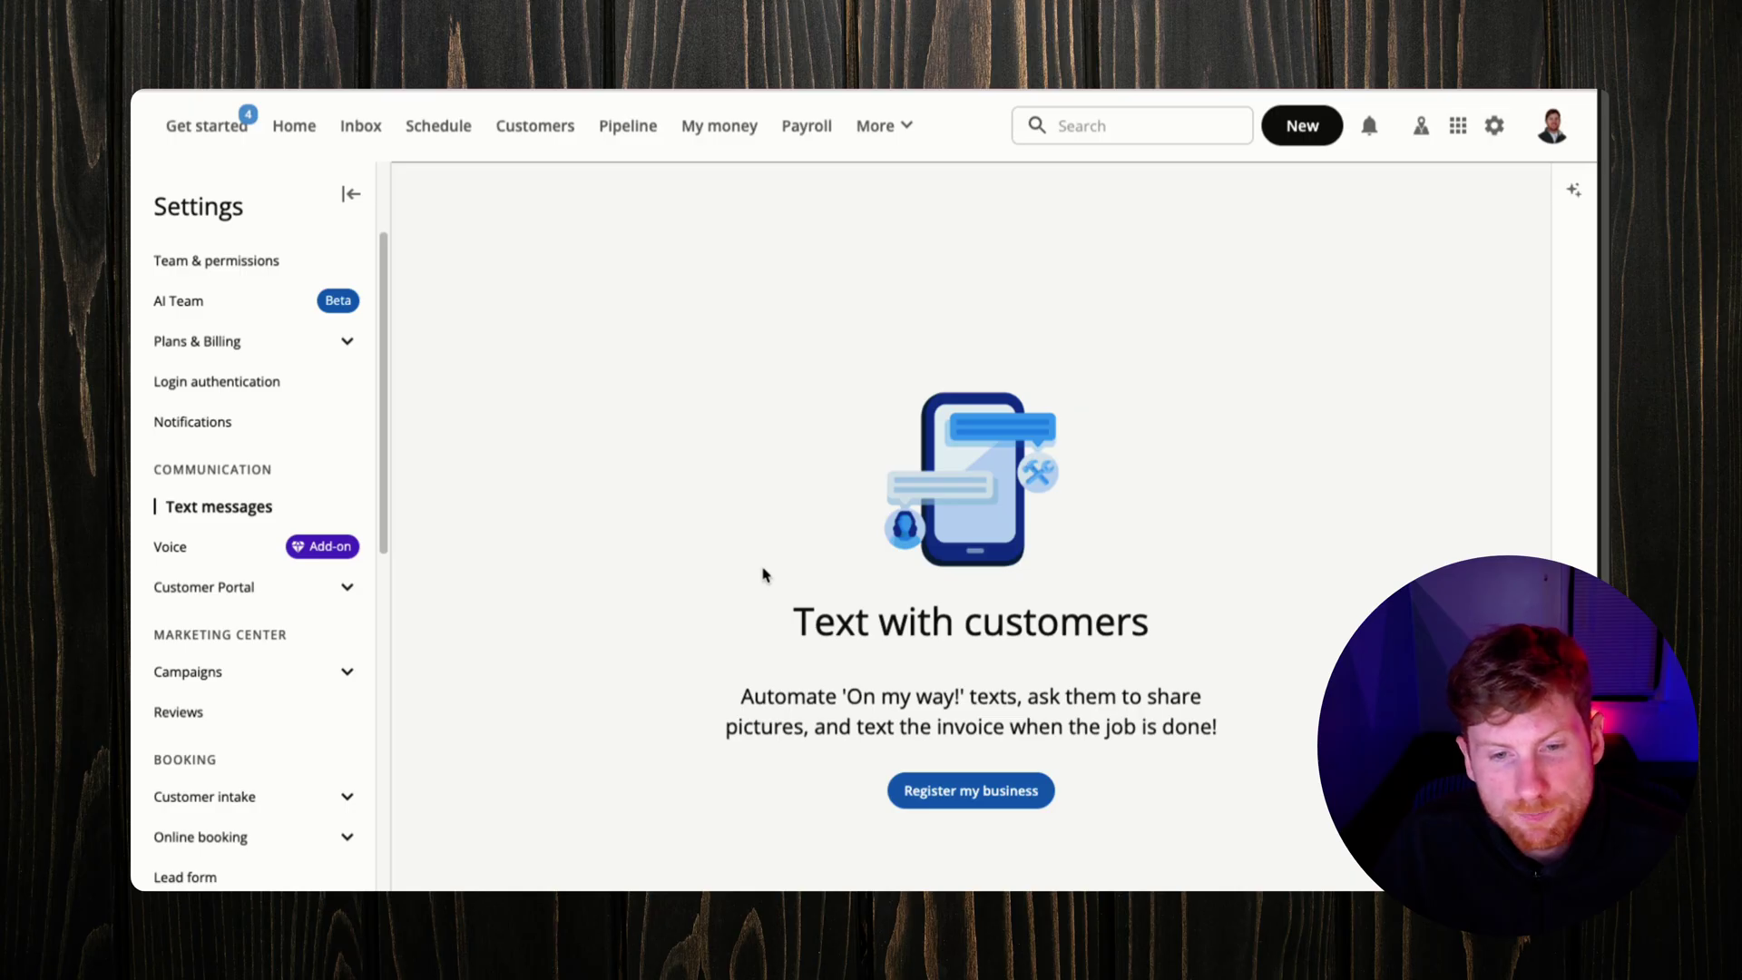
click(368, 126)
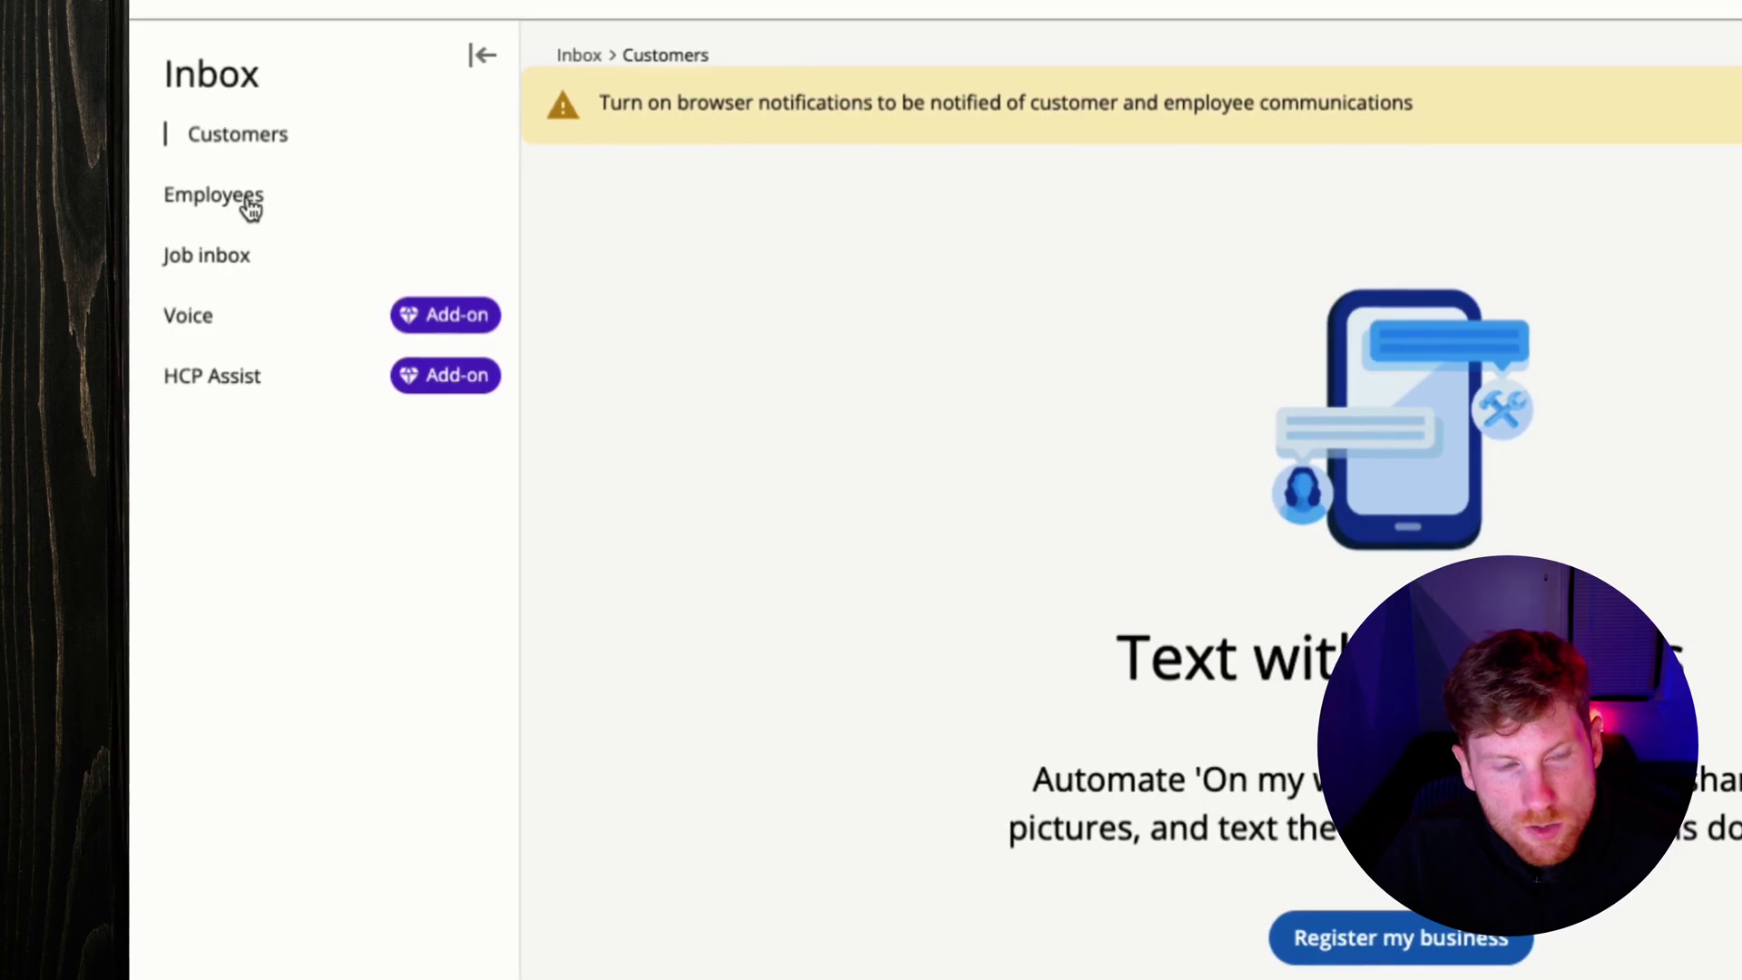
View the Job inbox conversations from Thumbtack, HappyCo, Lula and other lead sources.
click(250, 208)
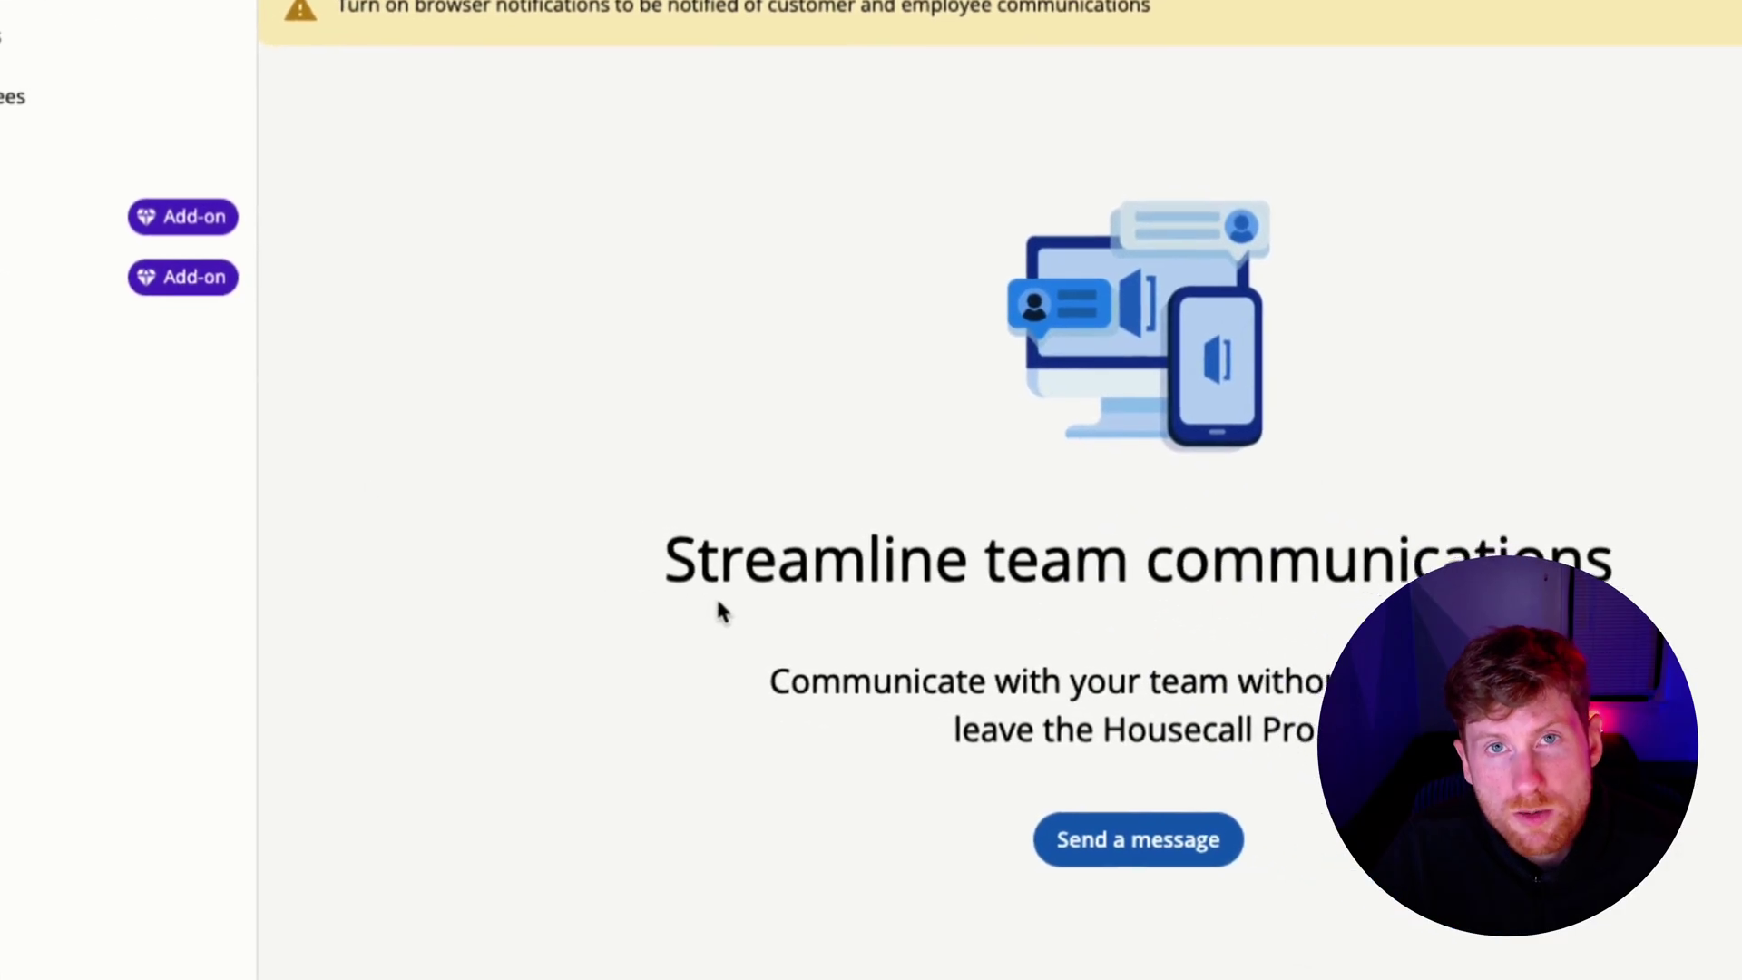
click(229, 216)
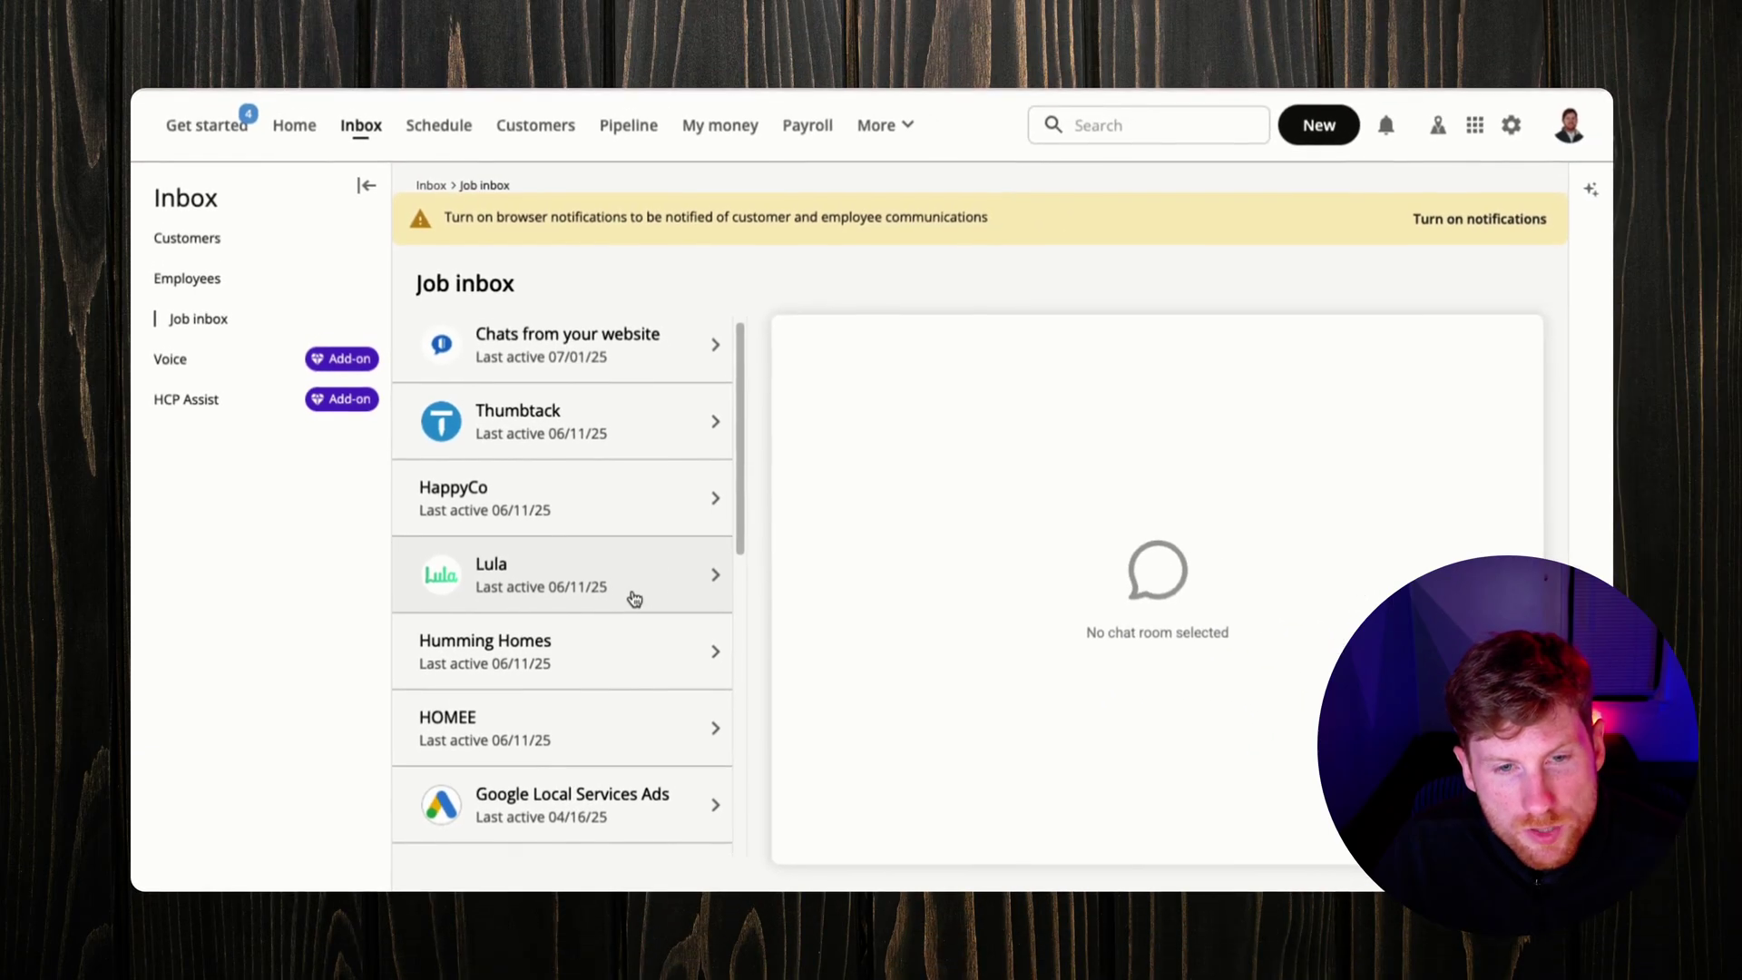
scroll(748, 606, down, 3)
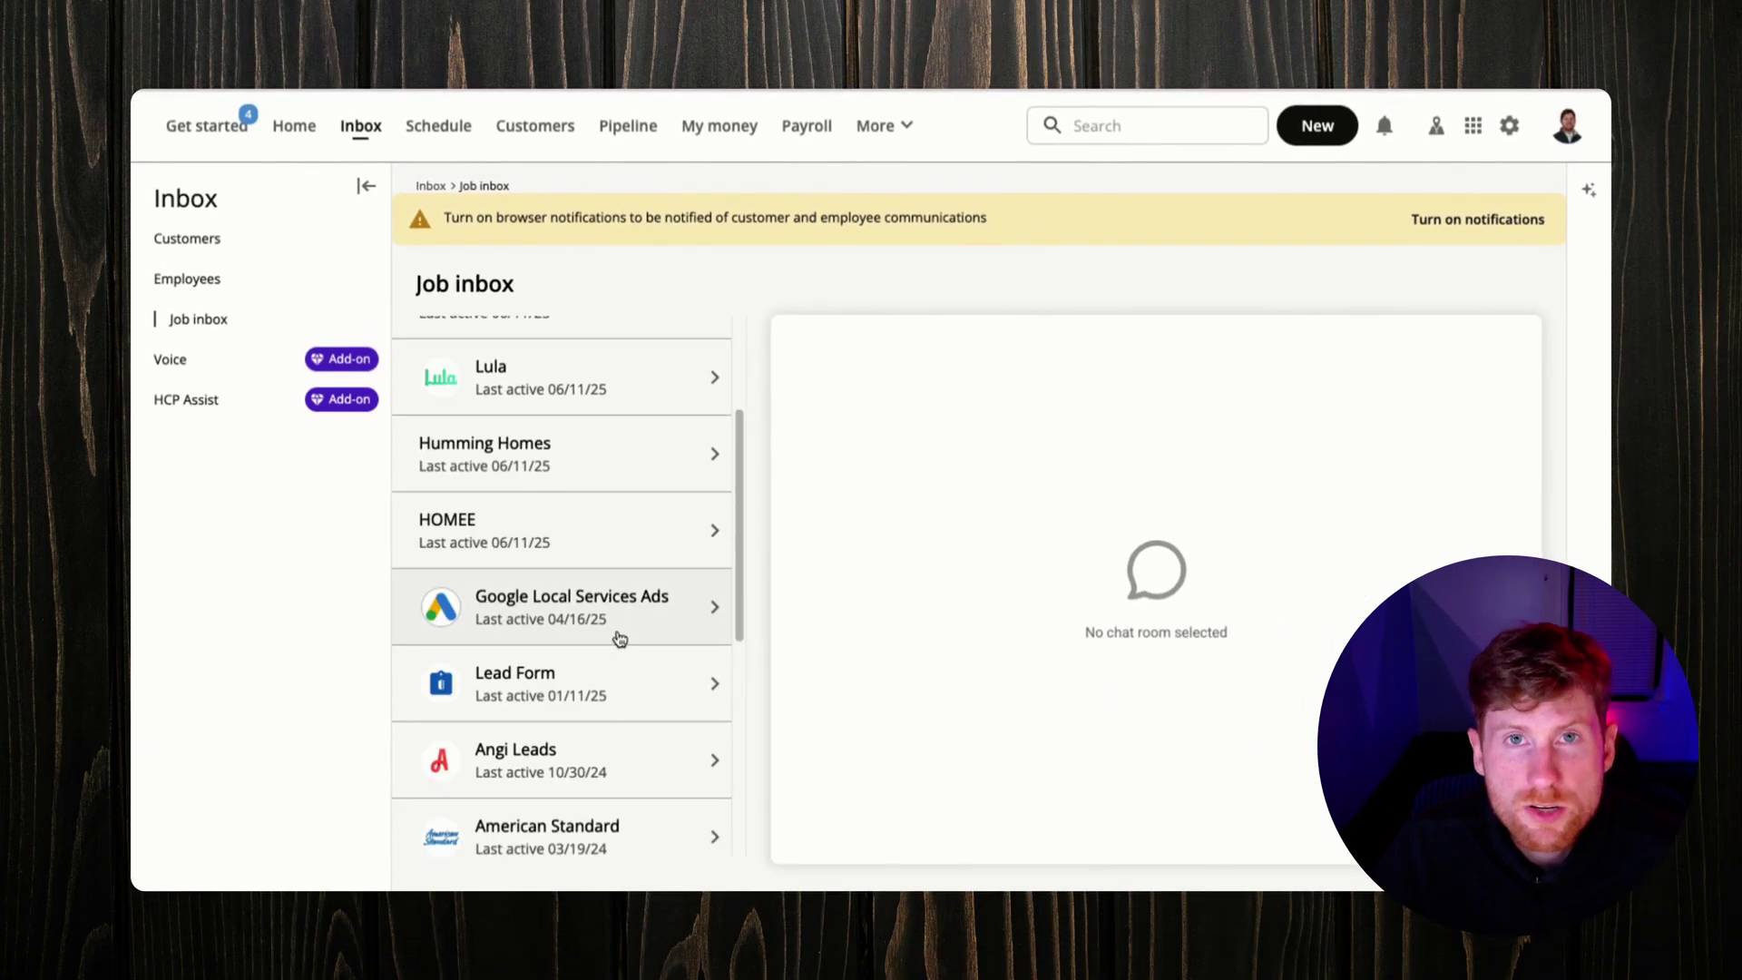
scroll(619, 638, down, 4)
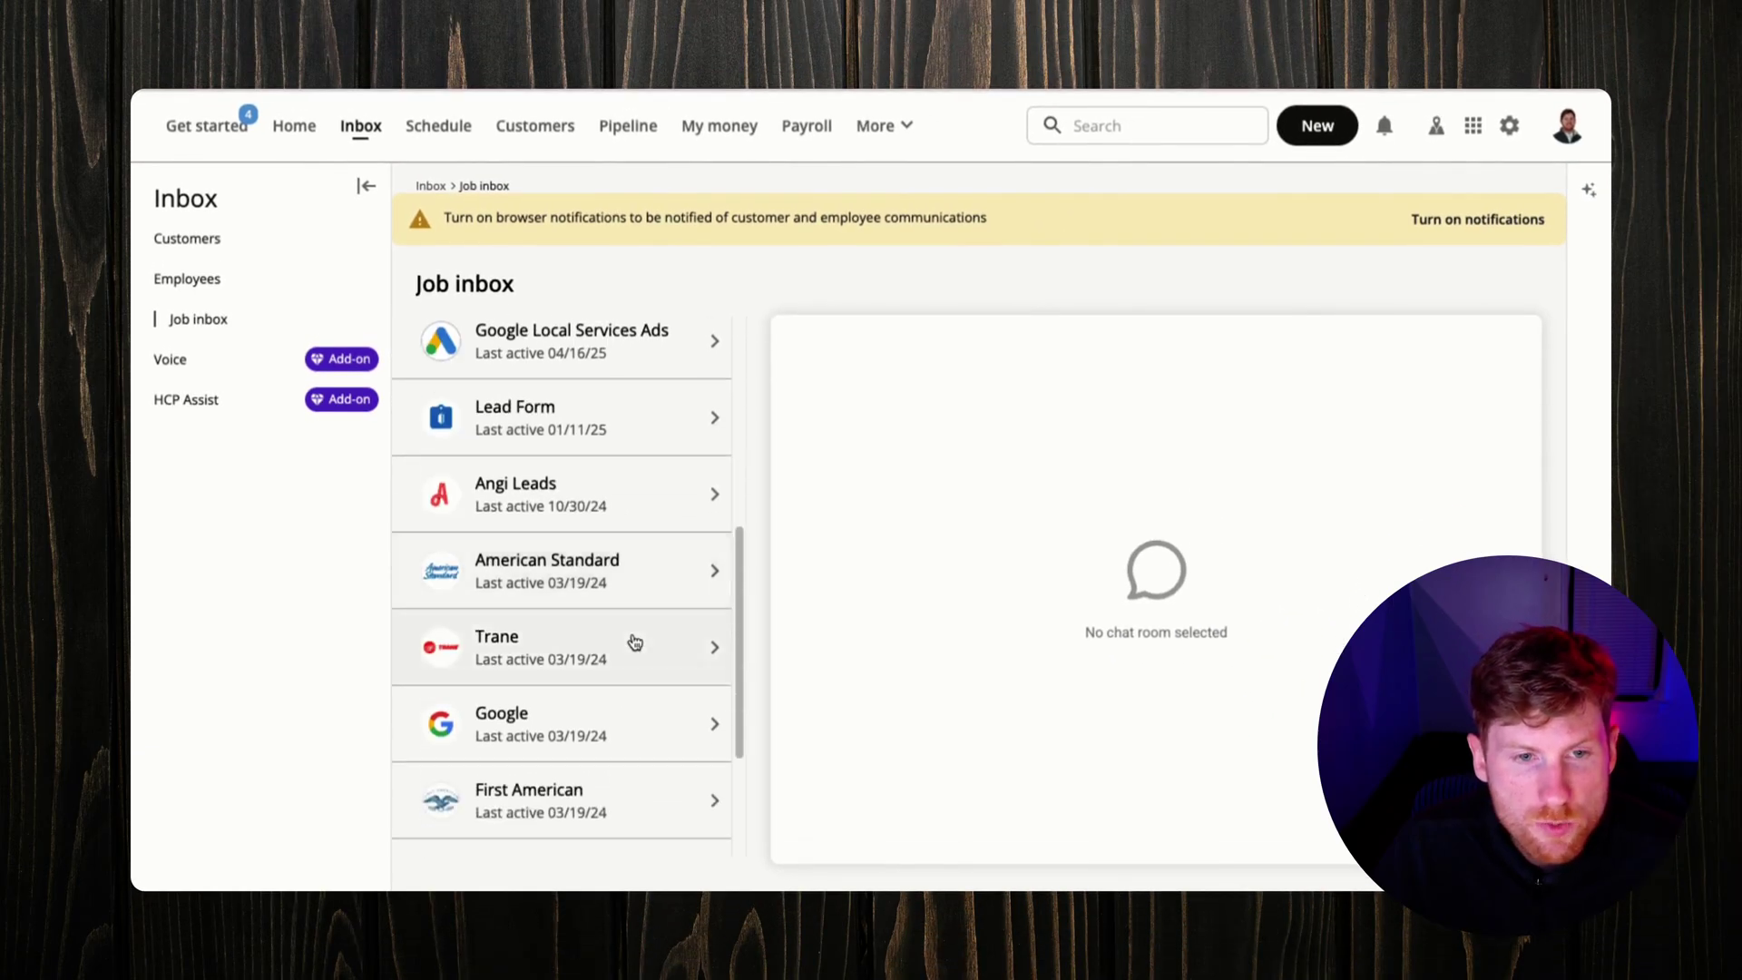
scroll(637, 643, up, 6)
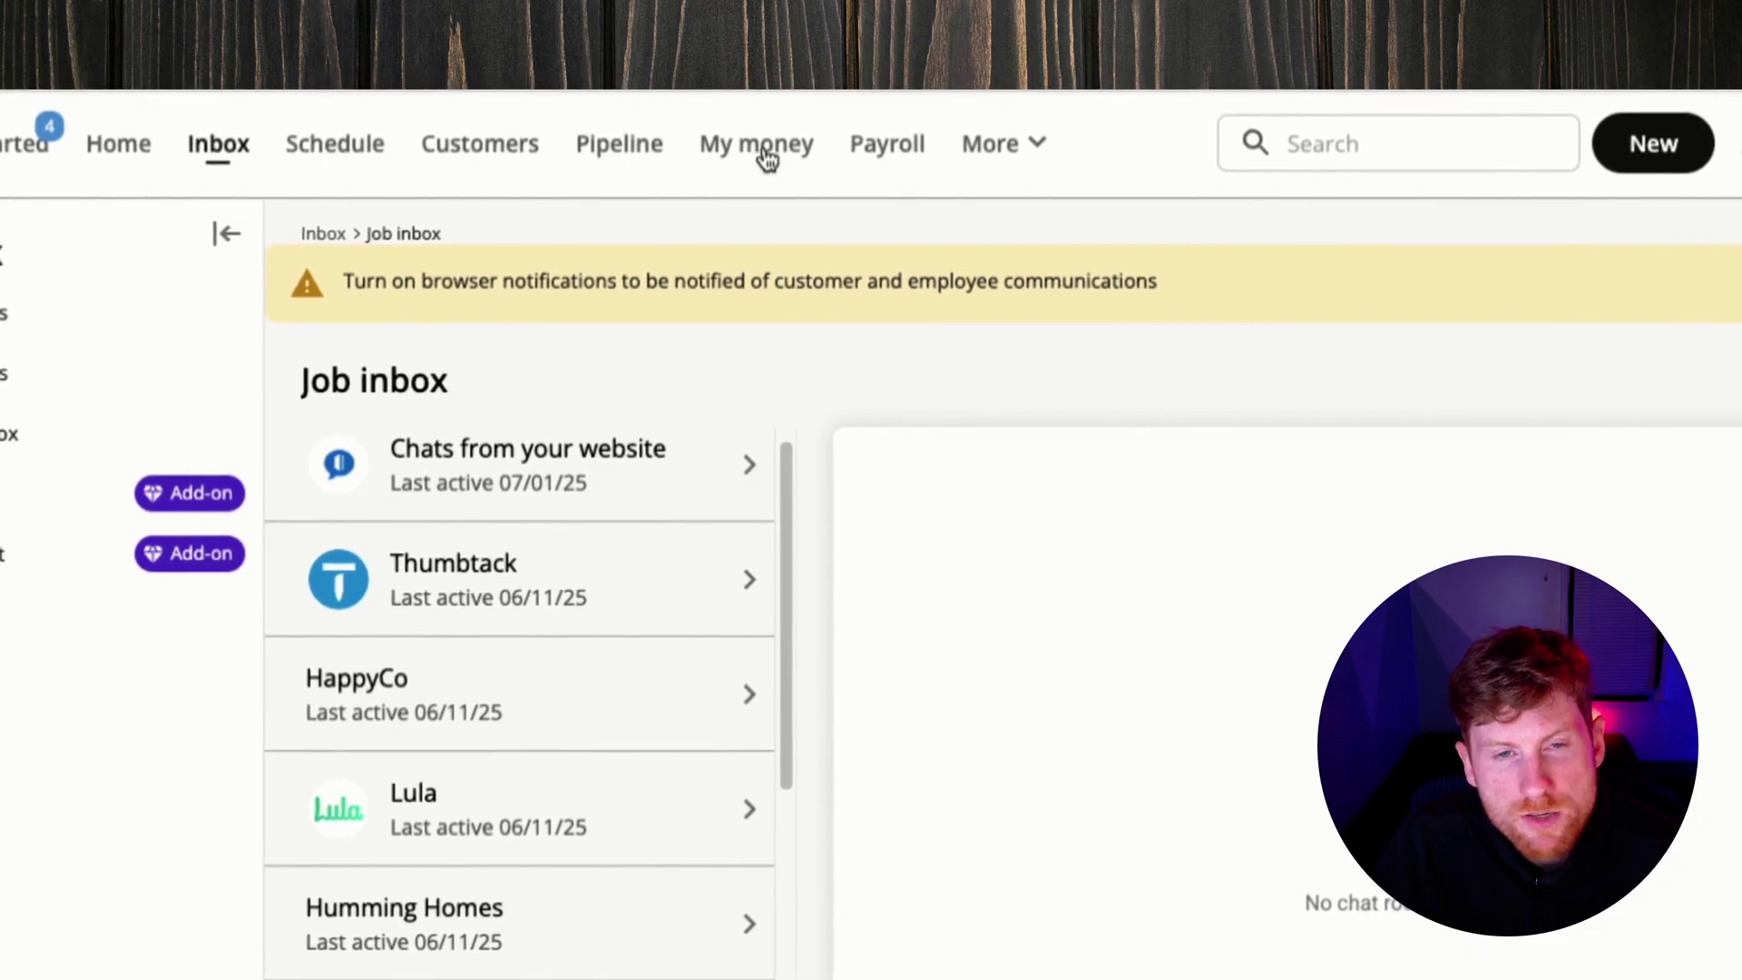
Open My money Payouts showing $0.00 pending and view the payout business details form.
click(762, 150)
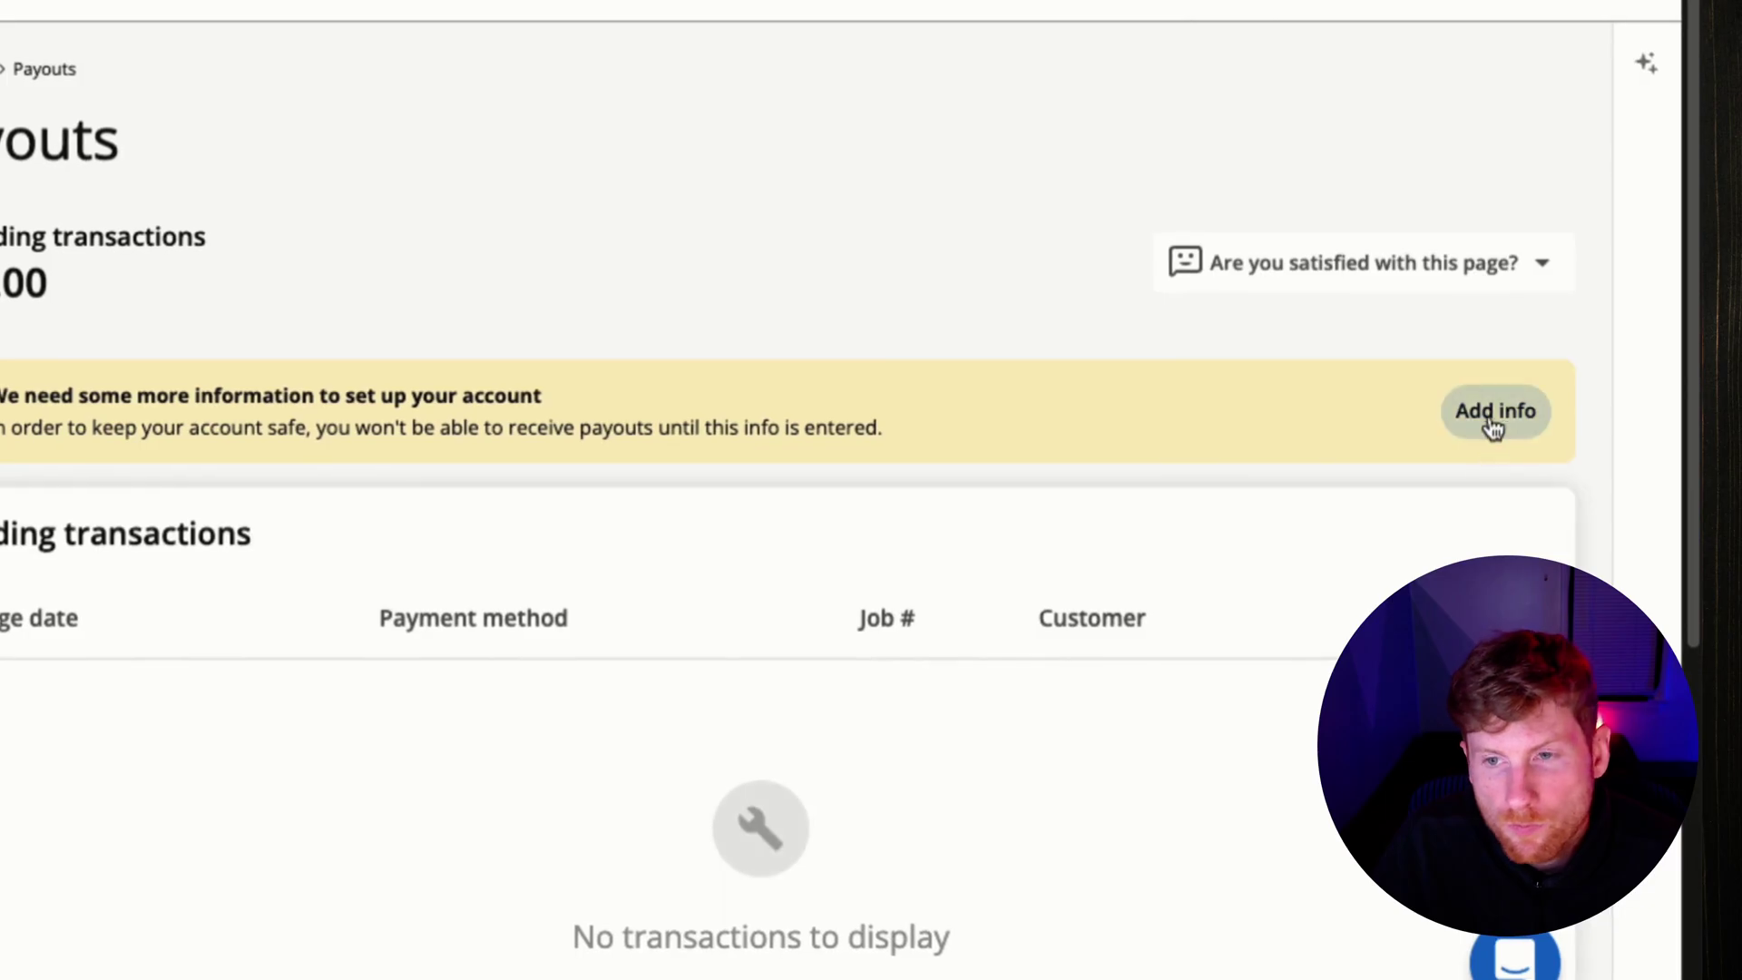
click(1492, 411)
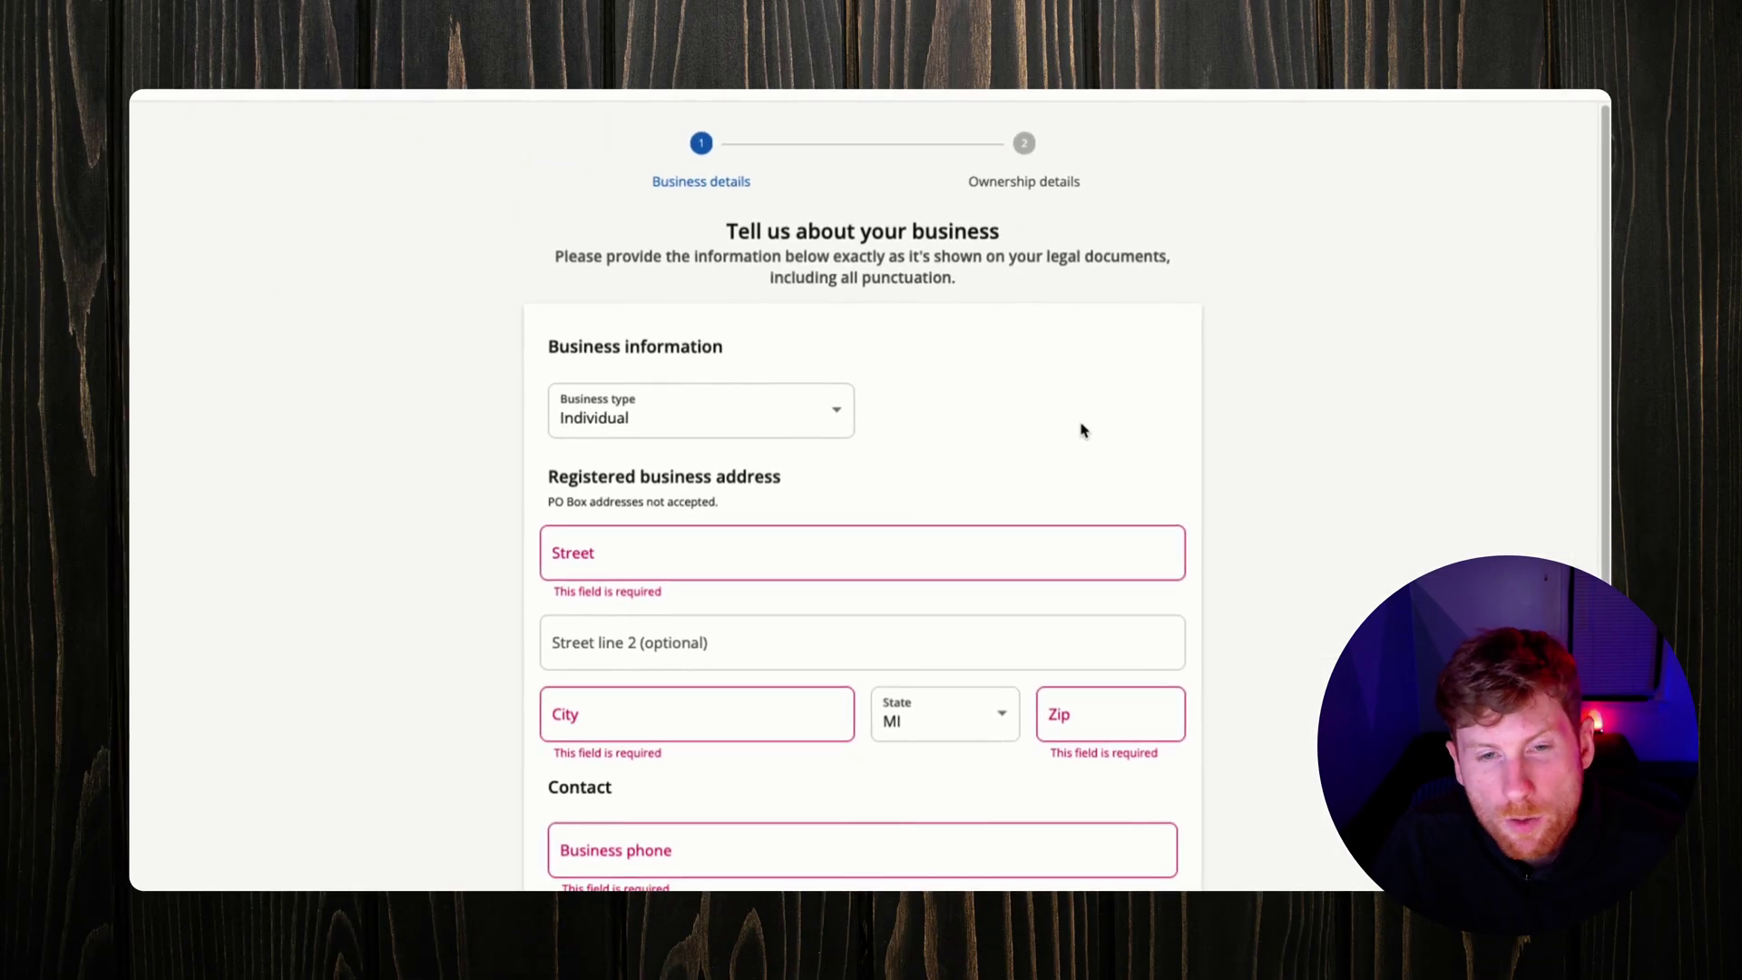
scroll(1082, 430, down, 1)
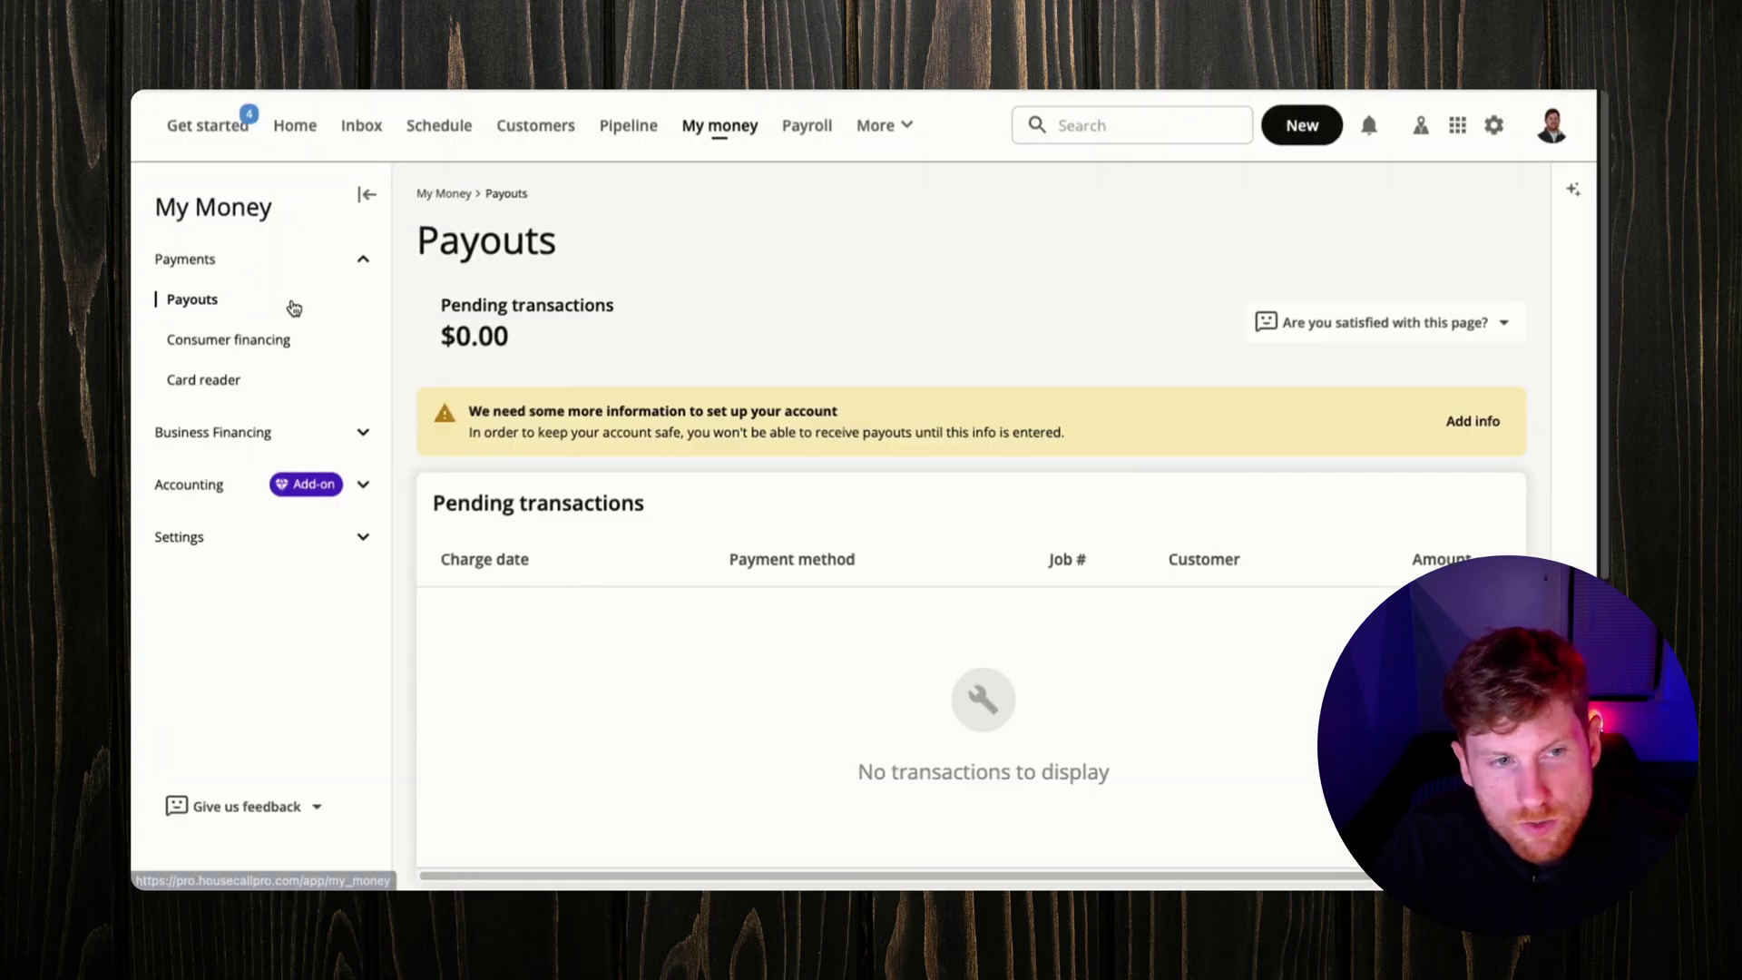
Look over the Consumer financing and Line of credit offerings in My Money.
click(226, 339)
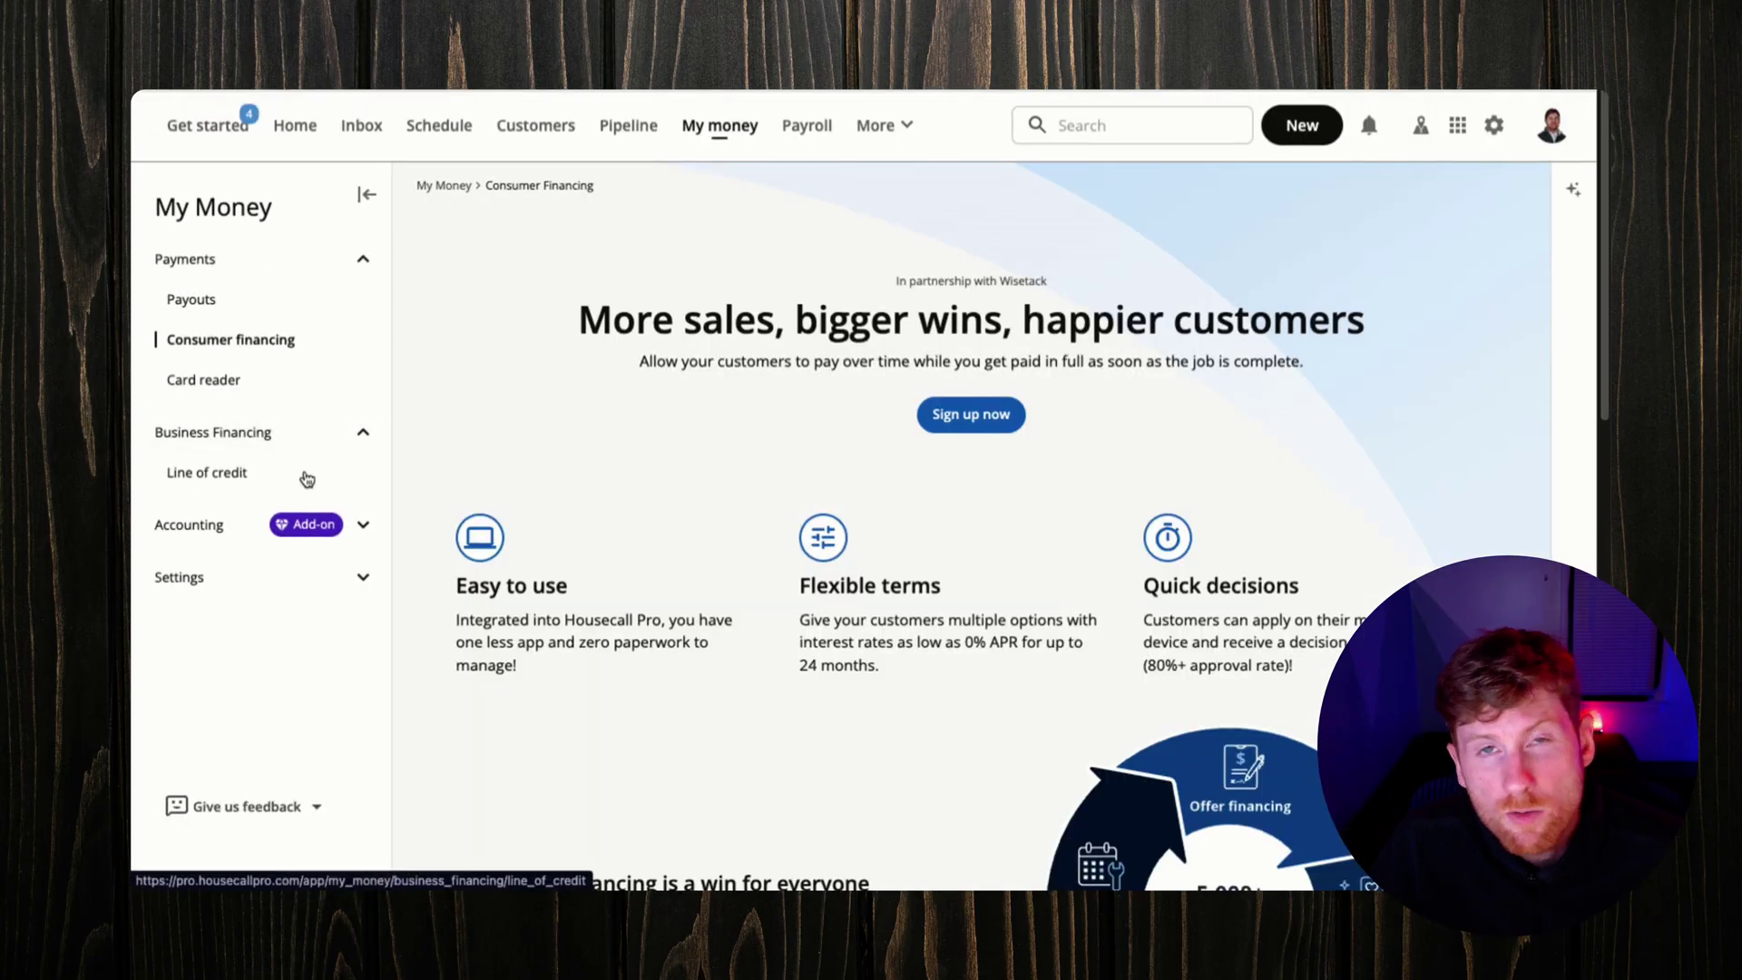
click(308, 479)
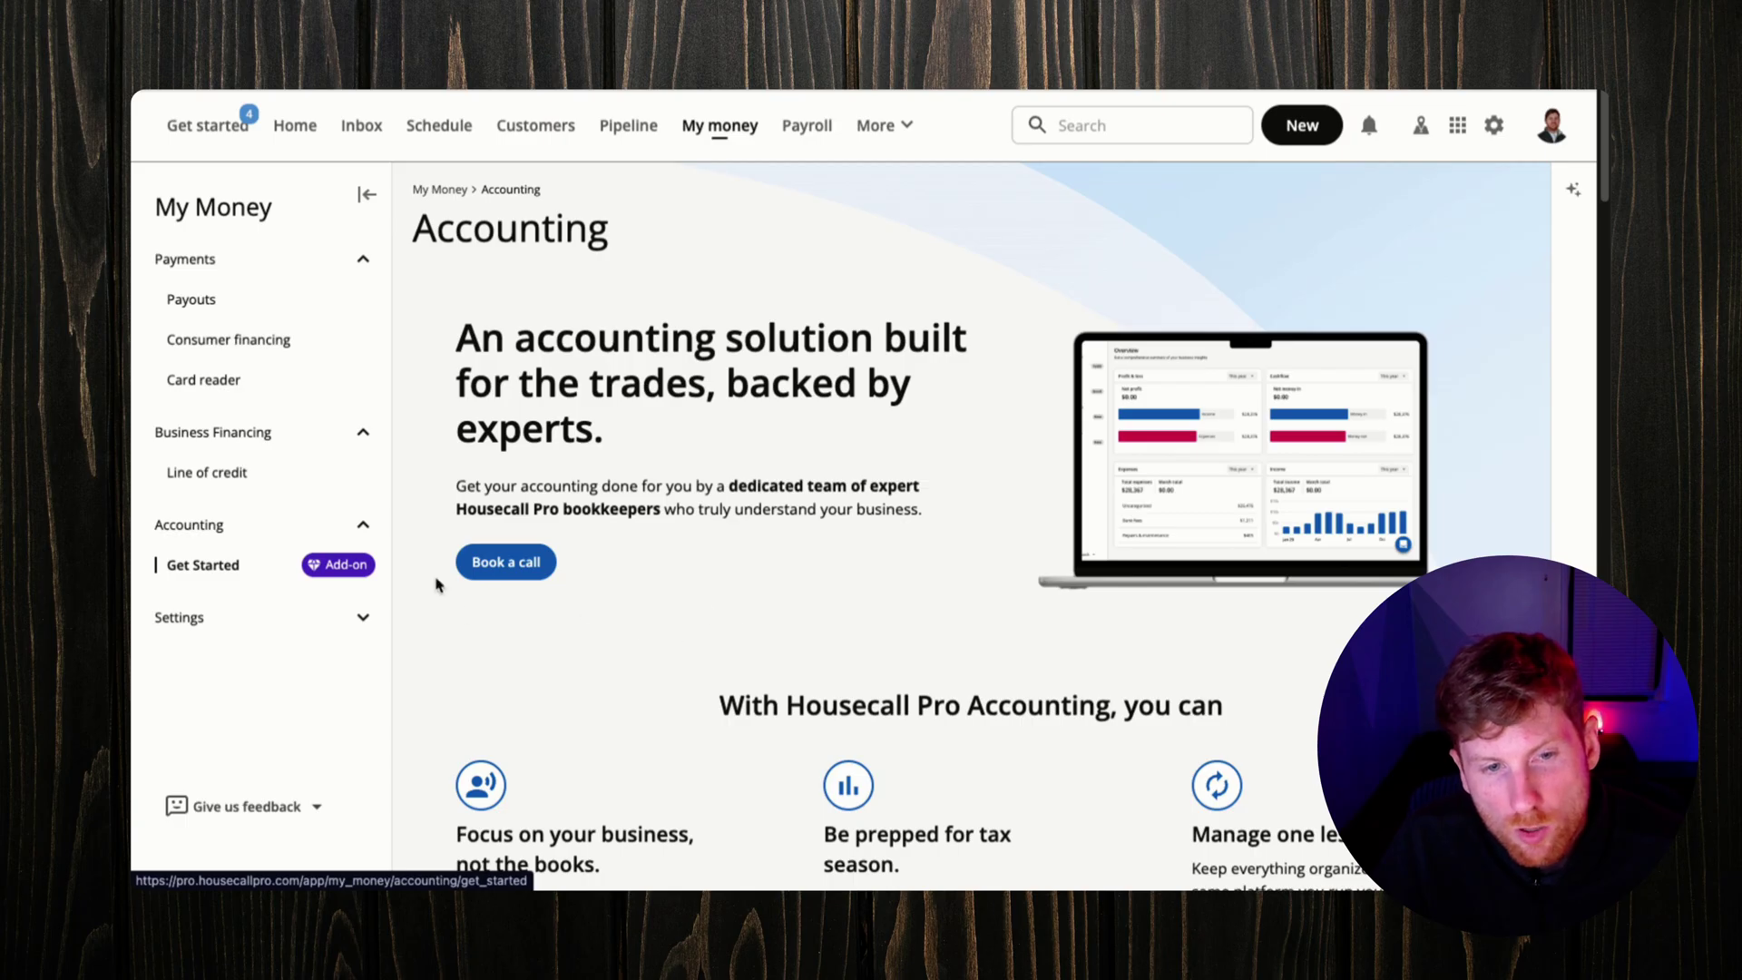
Scroll through the Accounting page's bookkeeping add-on service details.
scroll(701, 610, down, 4)
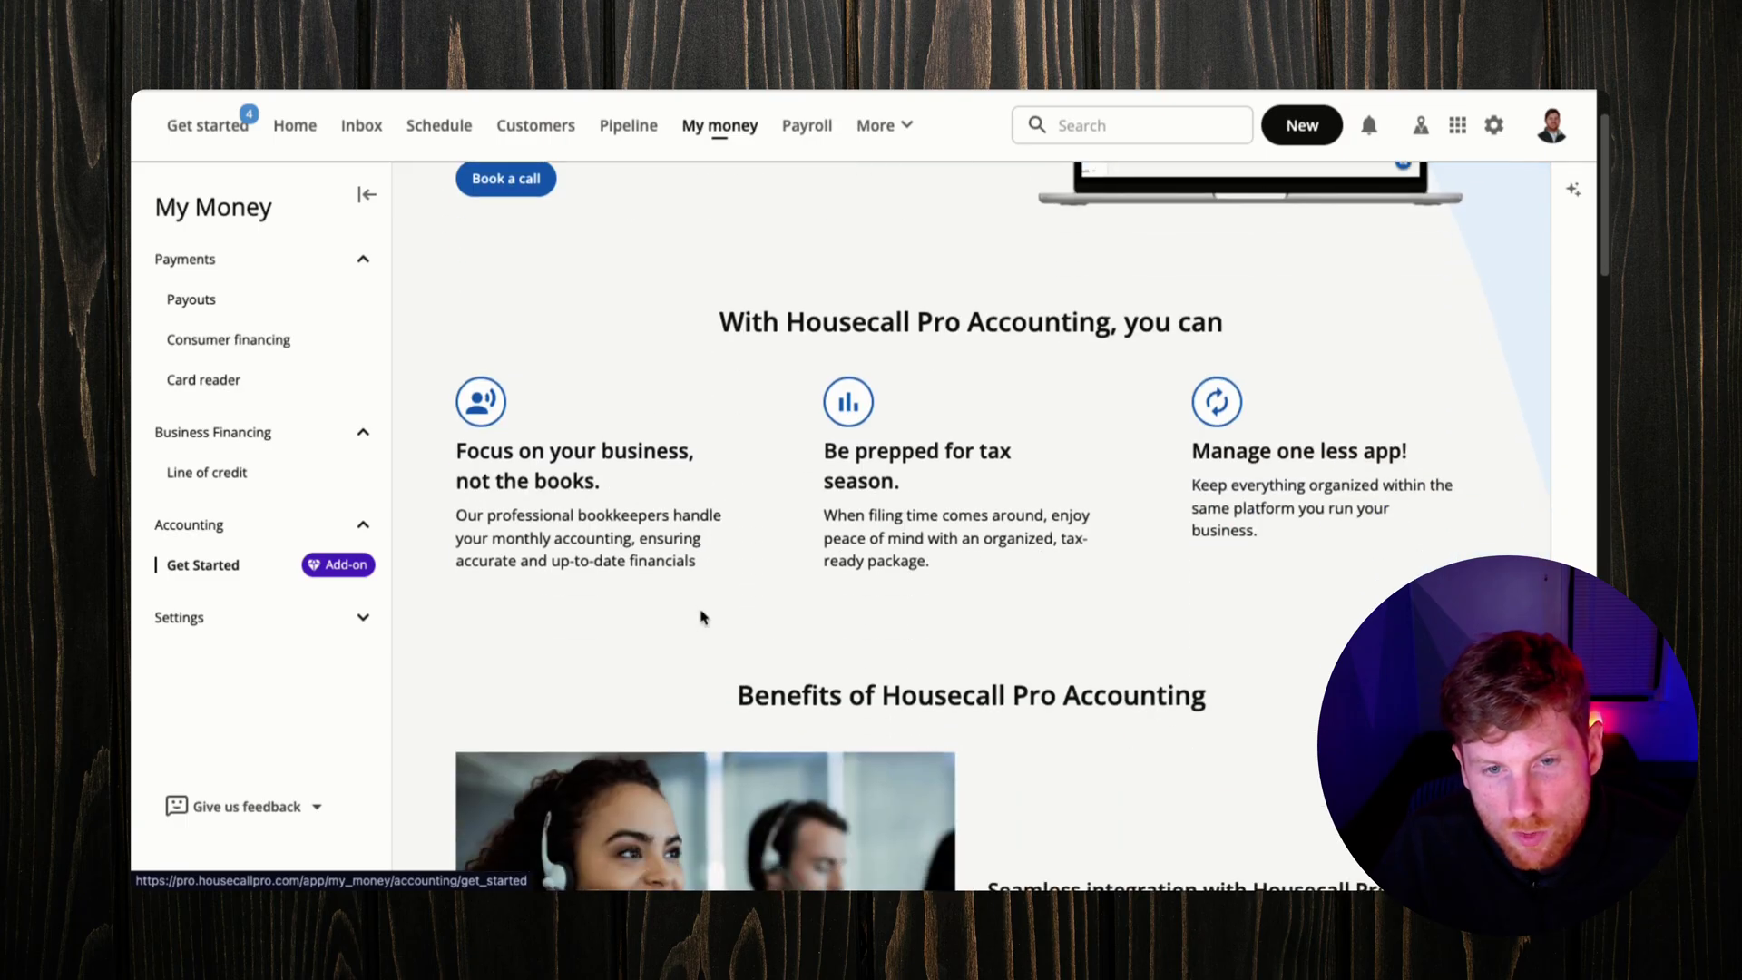
scroll(701, 617, down, 5)
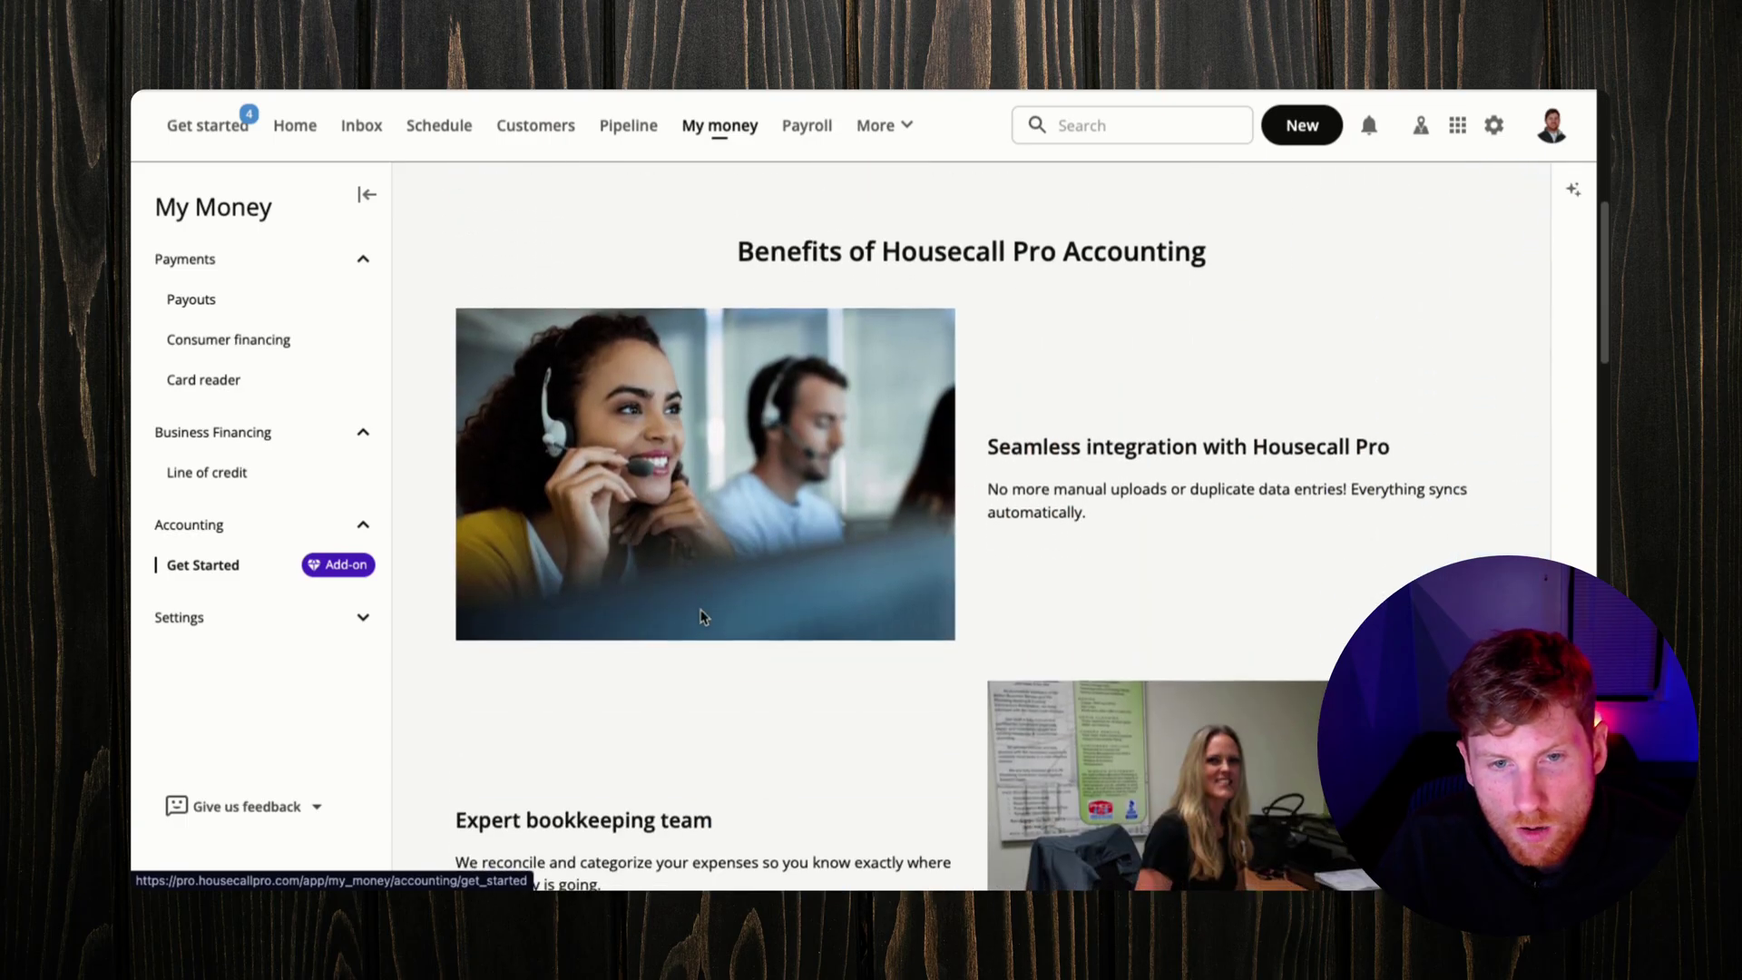
scroll(700, 616, down, 3)
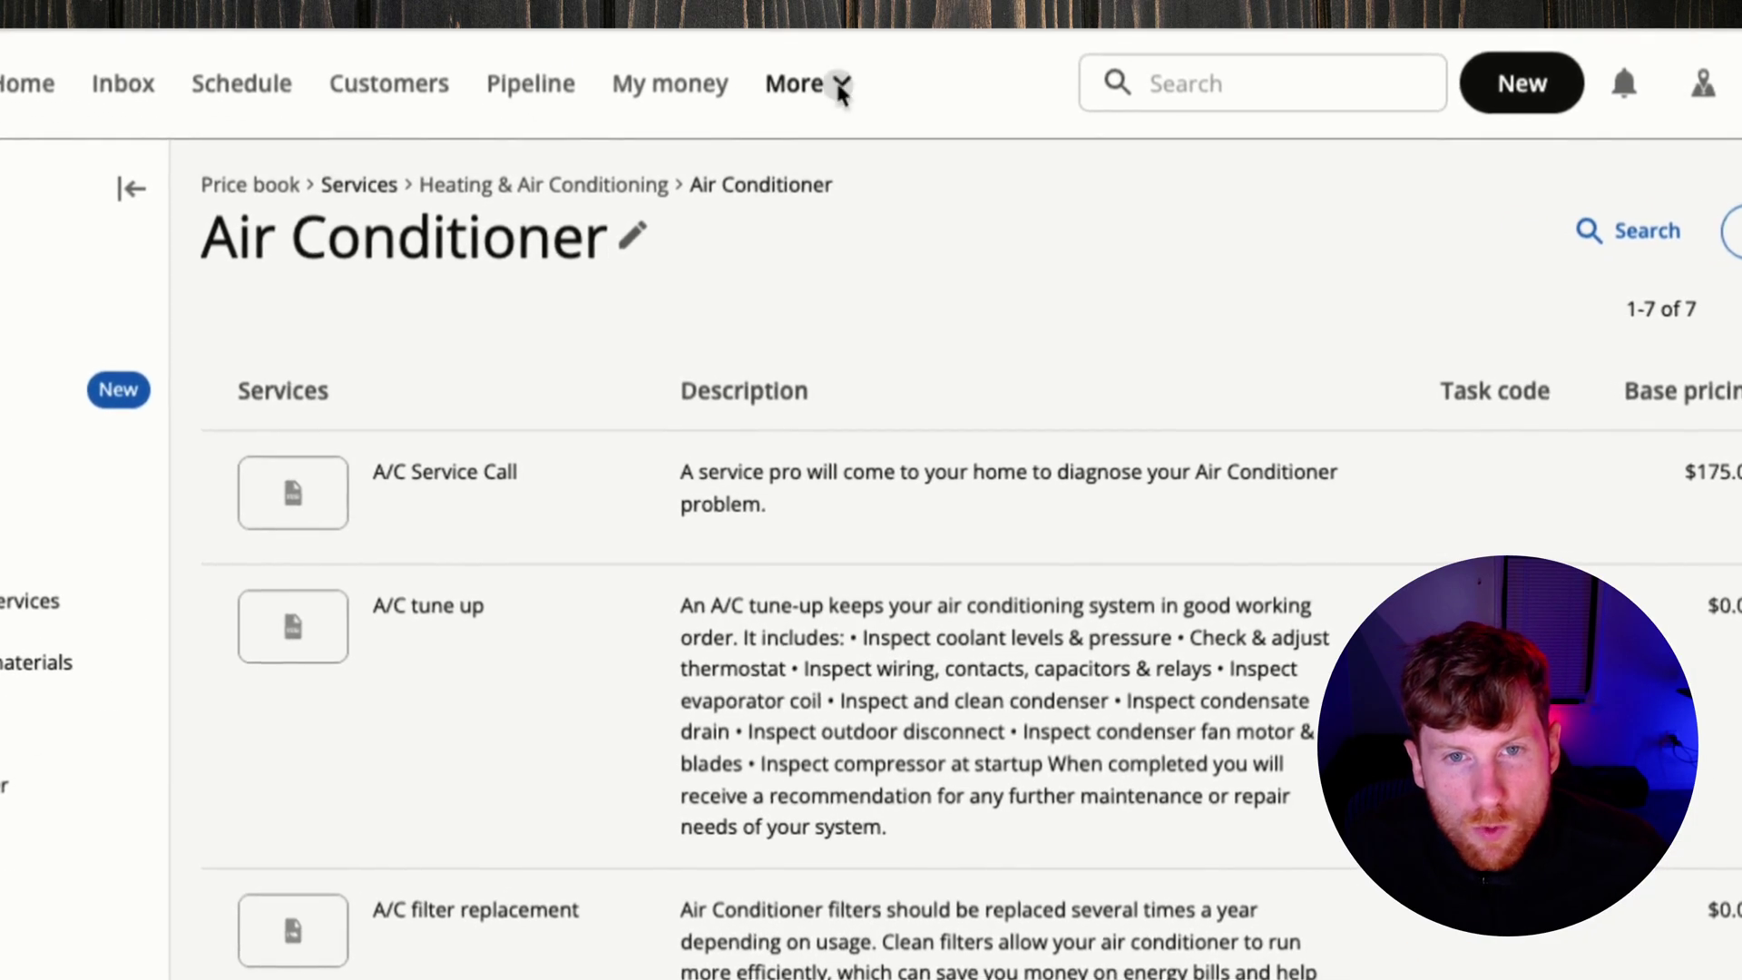
Open the Price book's Services category list.
click(841, 86)
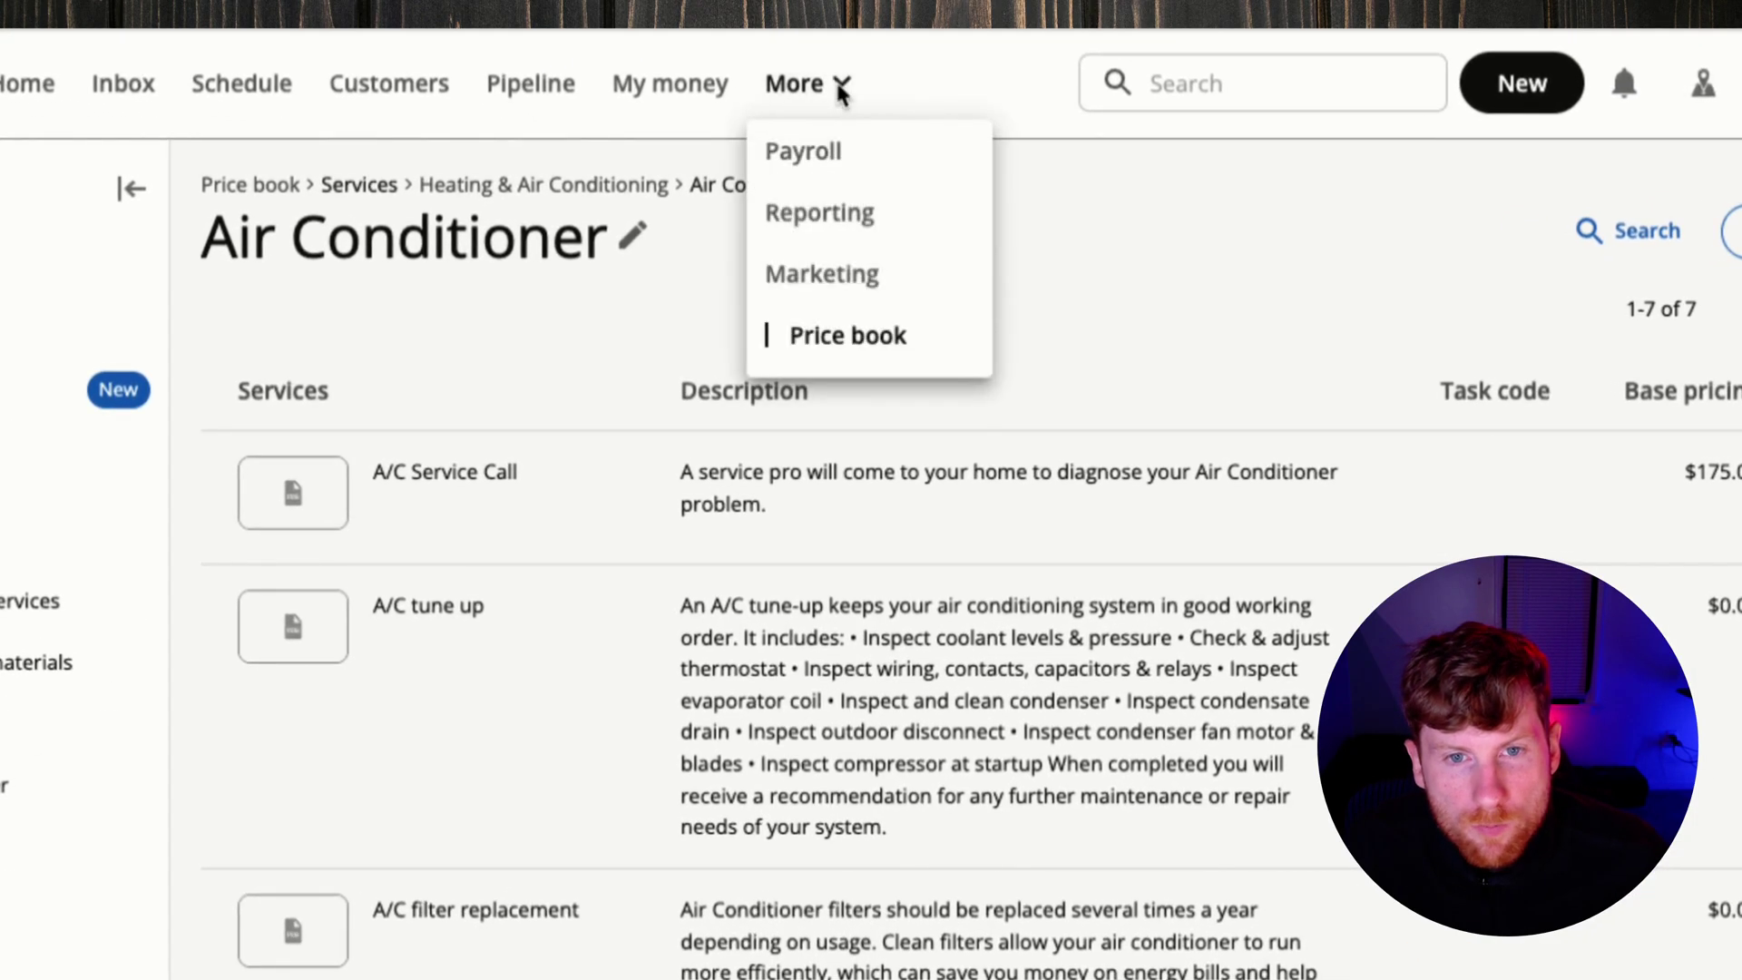
click(838, 352)
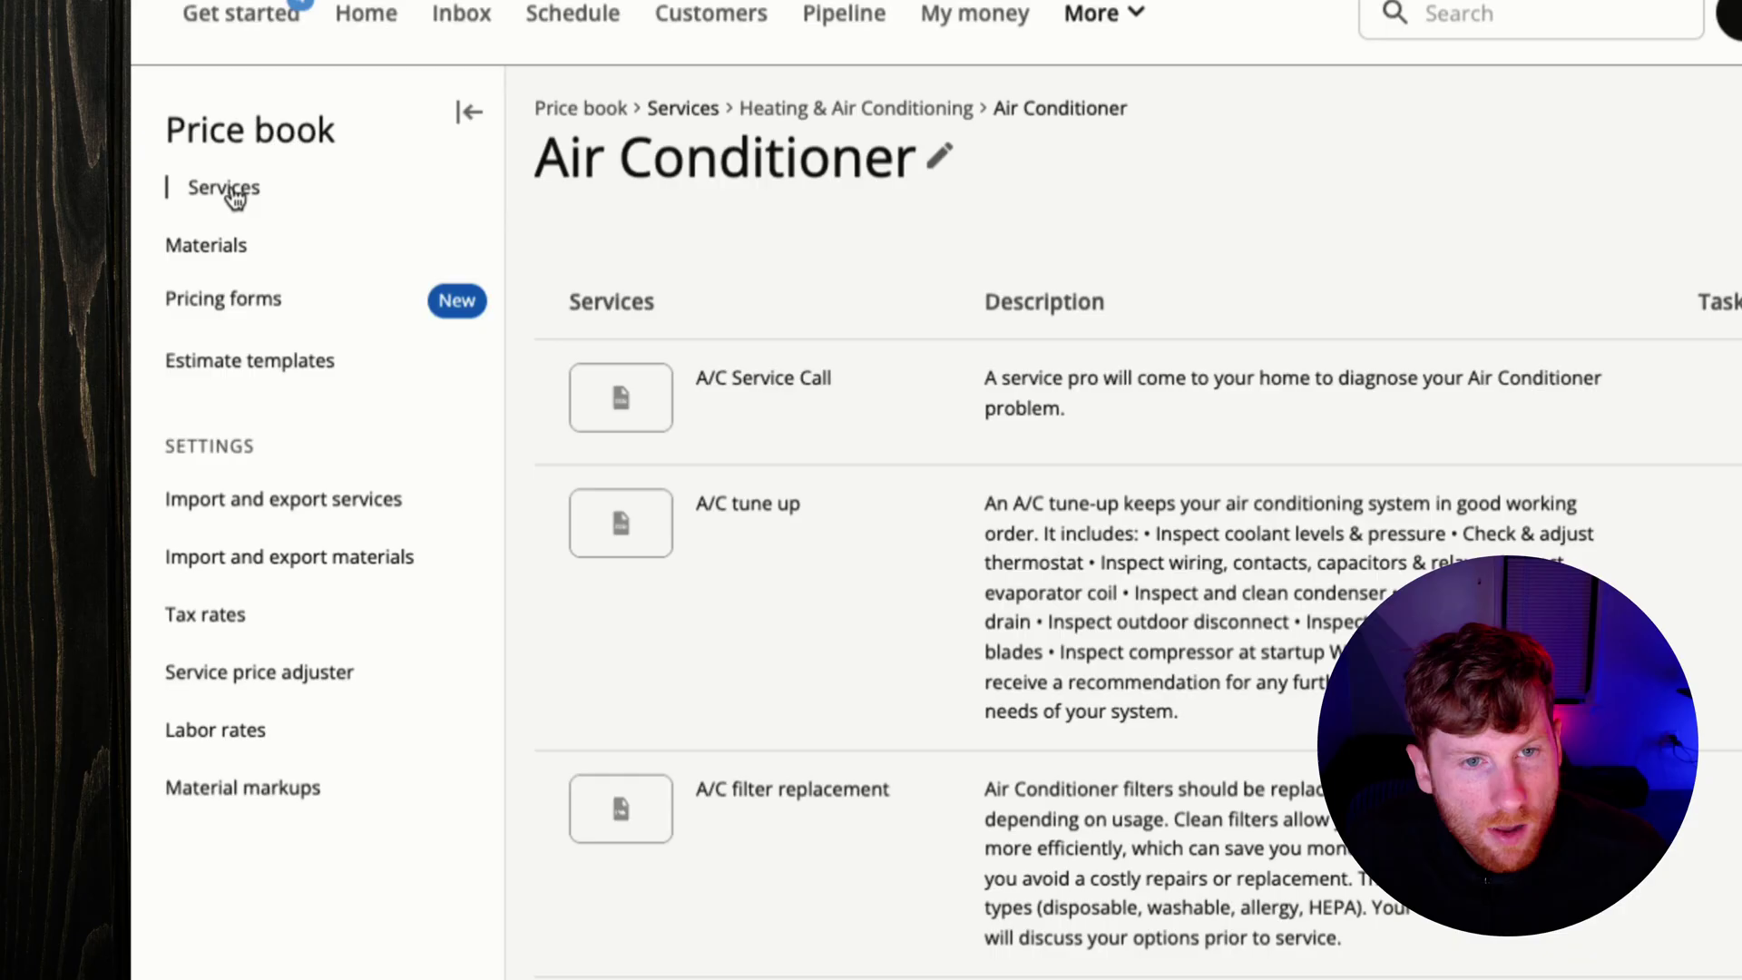
click(200, 274)
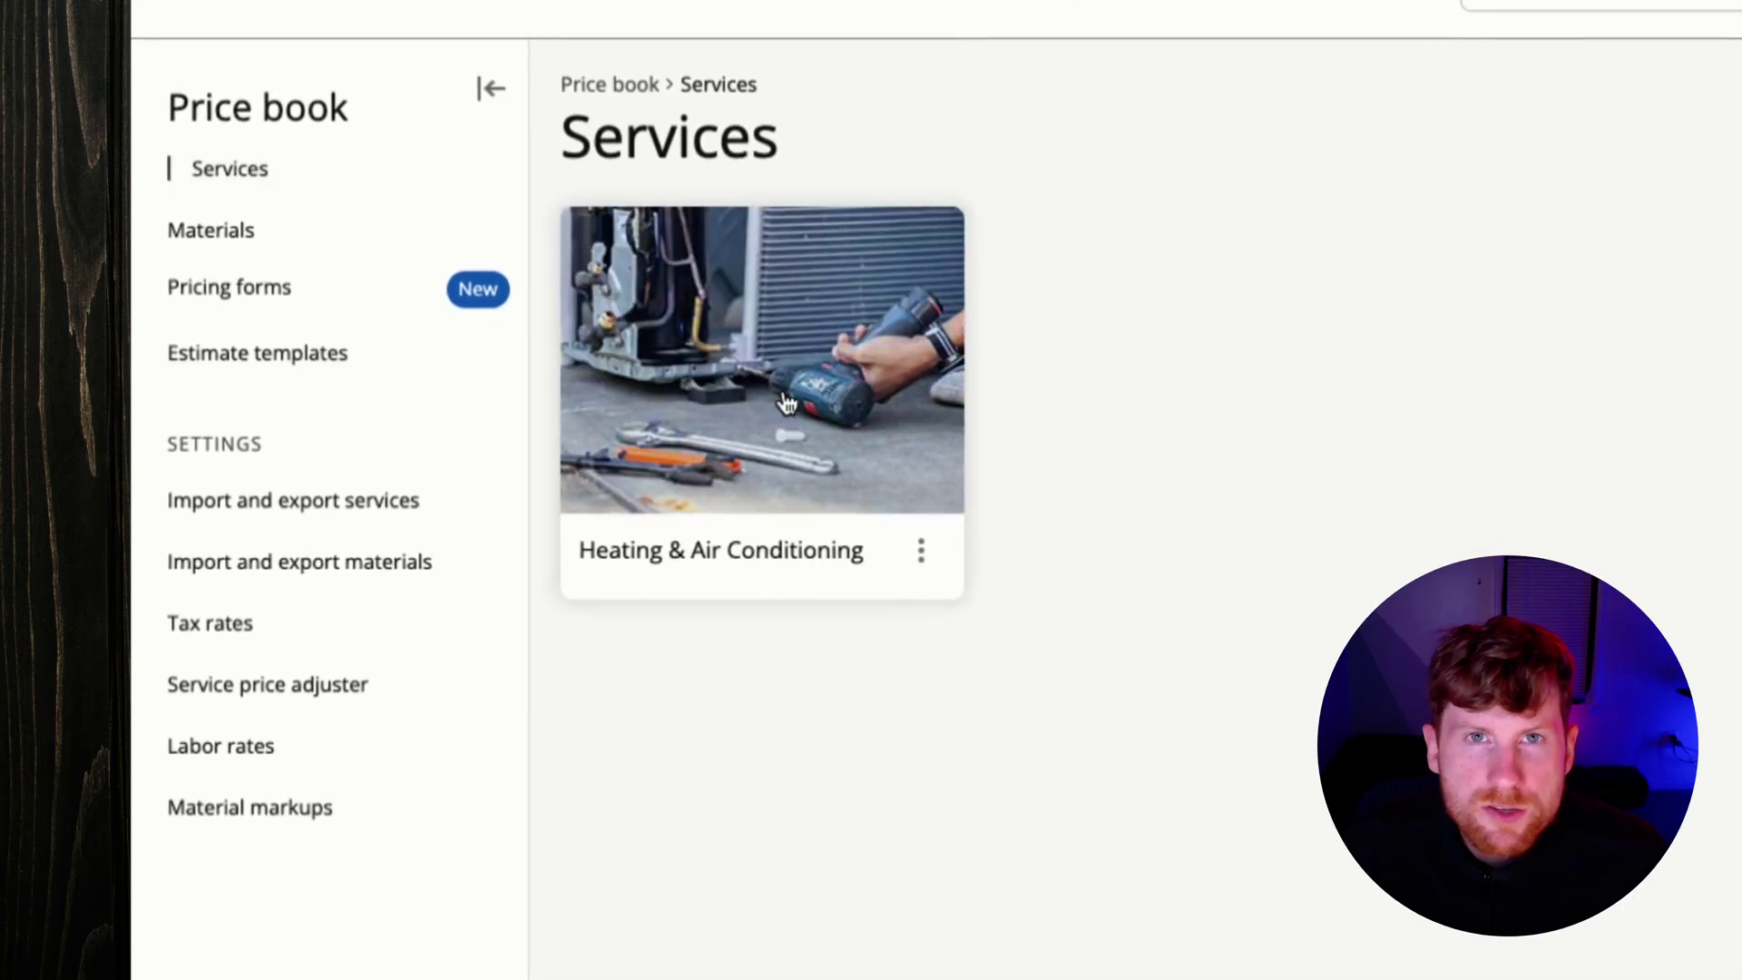
Browse the Heating & Air Conditioning category down to its Air Conditioner subcategory.
click(786, 404)
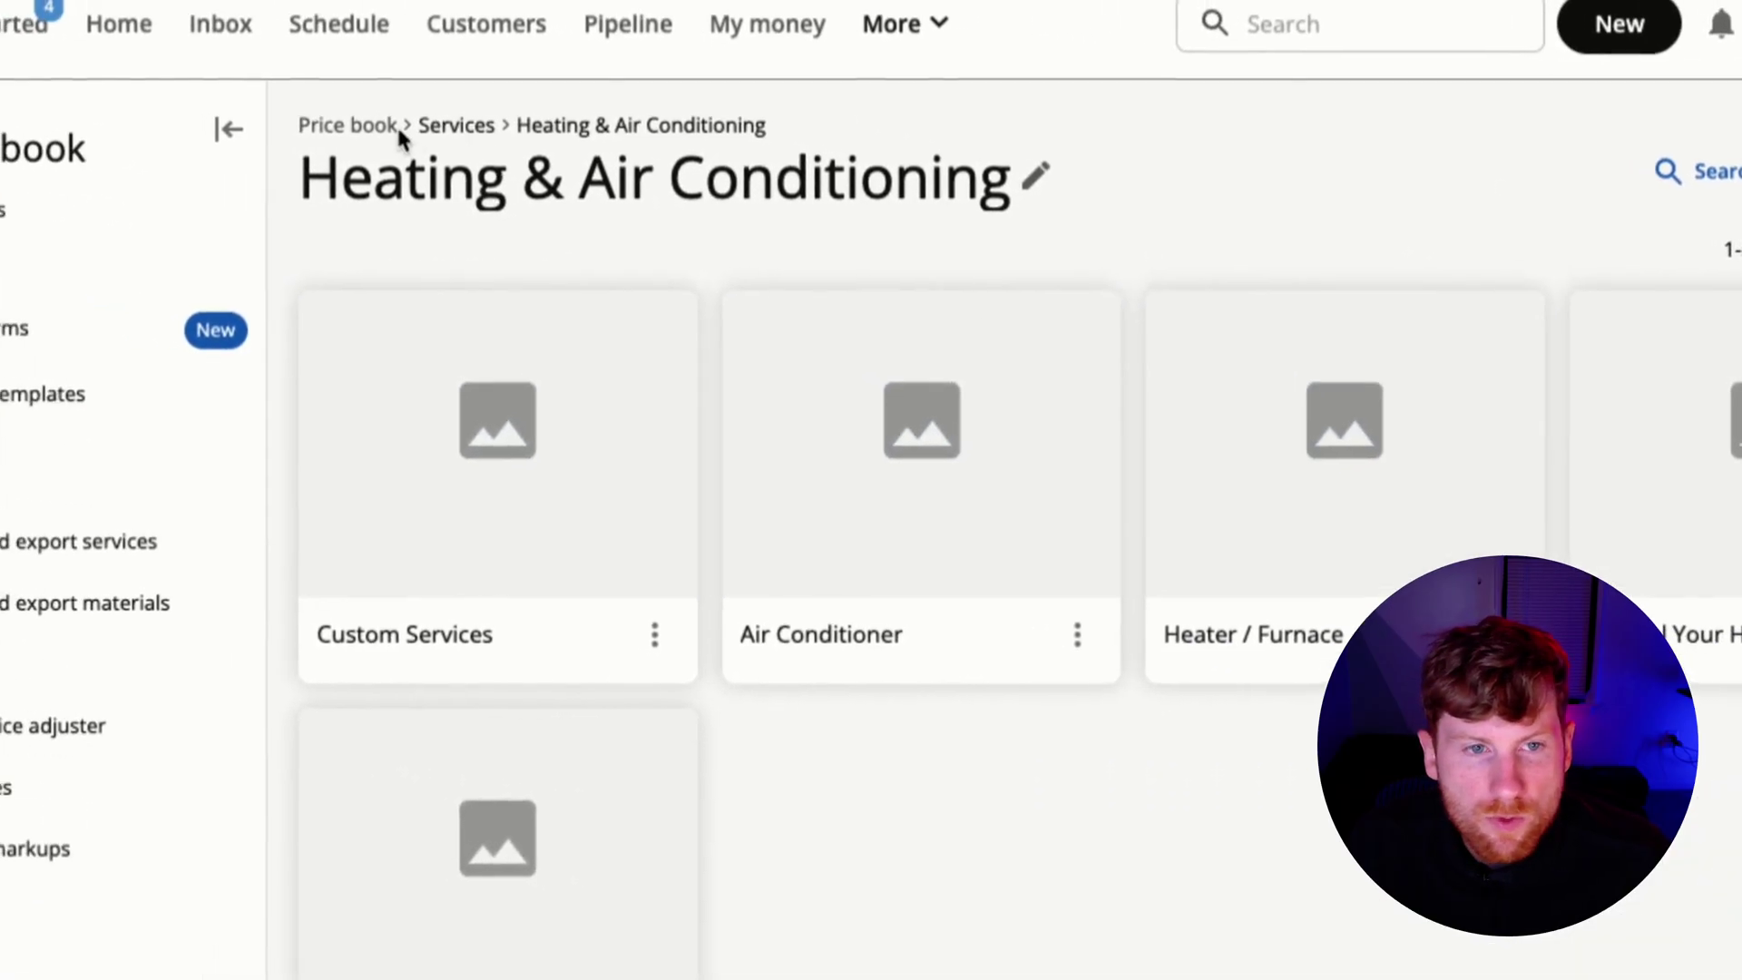
click(399, 119)
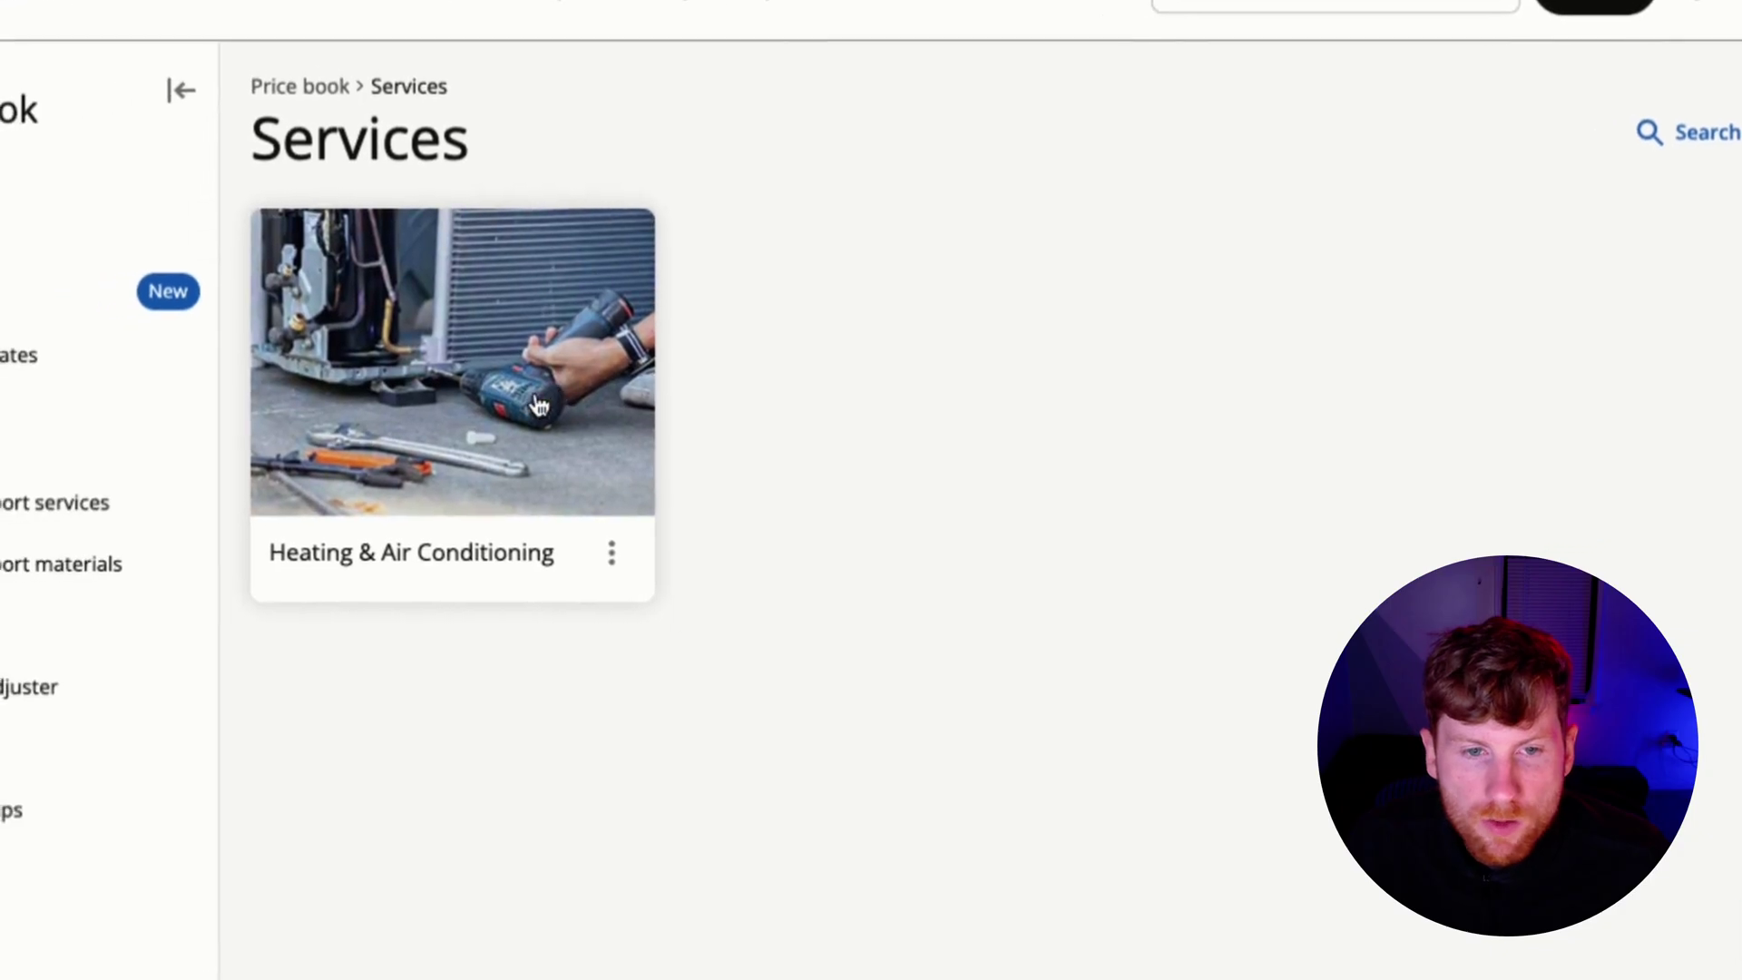
click(538, 405)
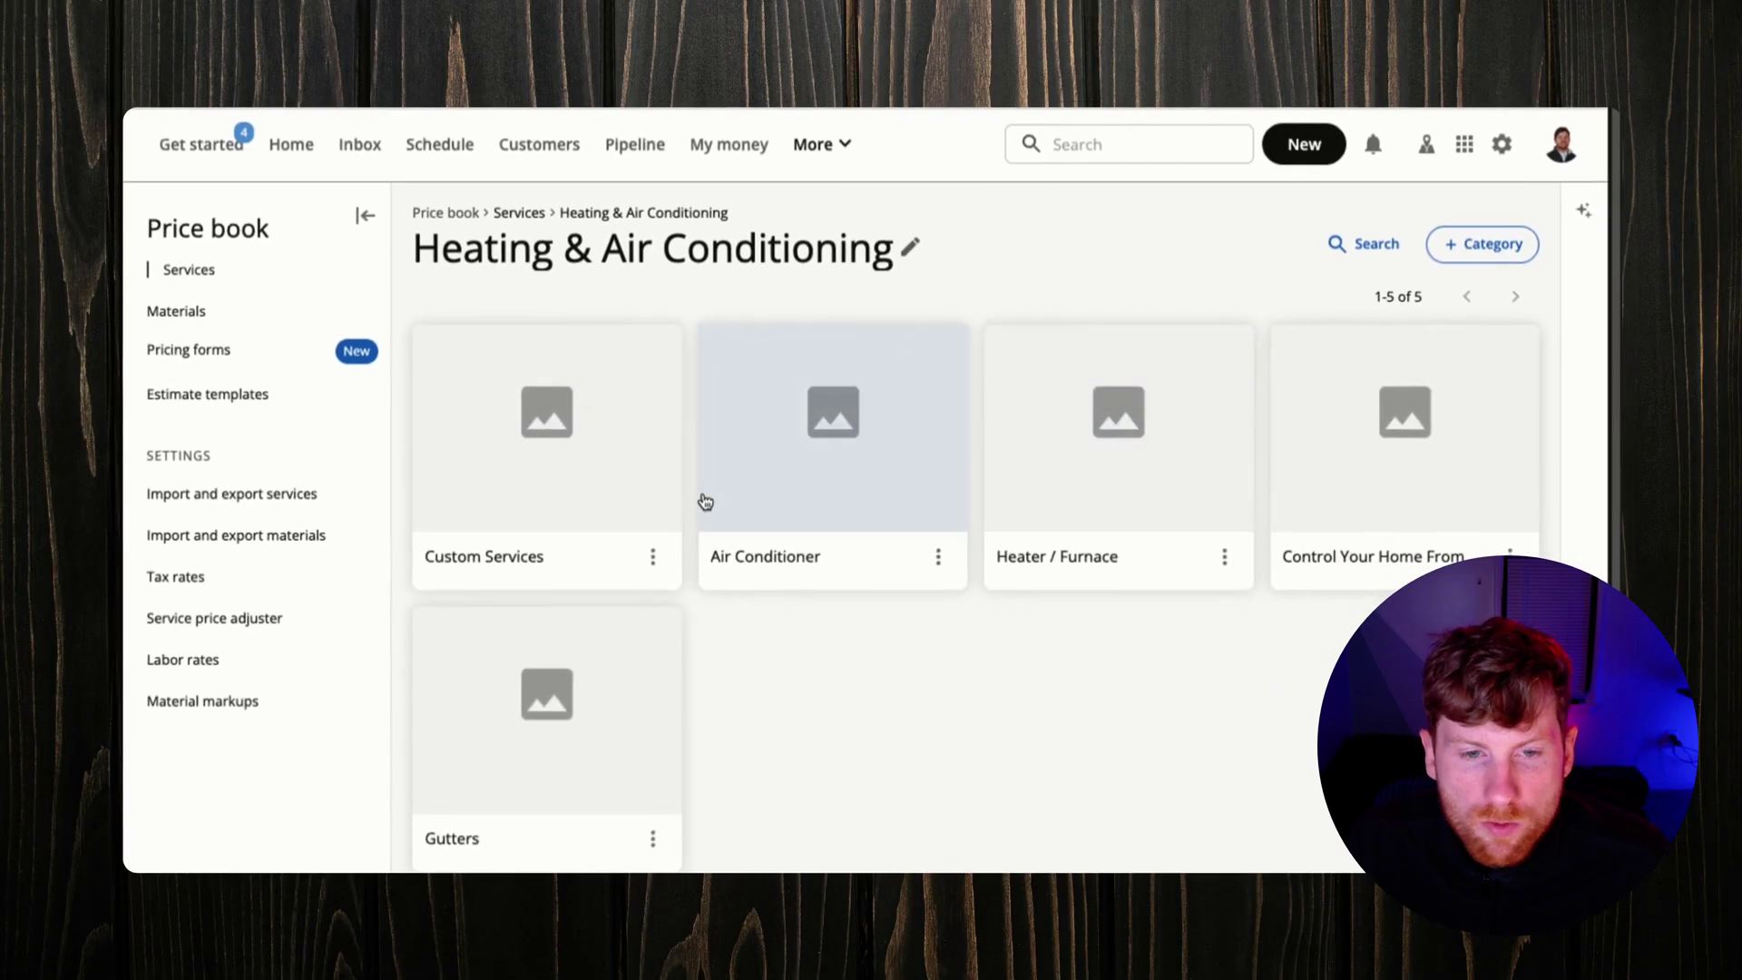
click(819, 463)
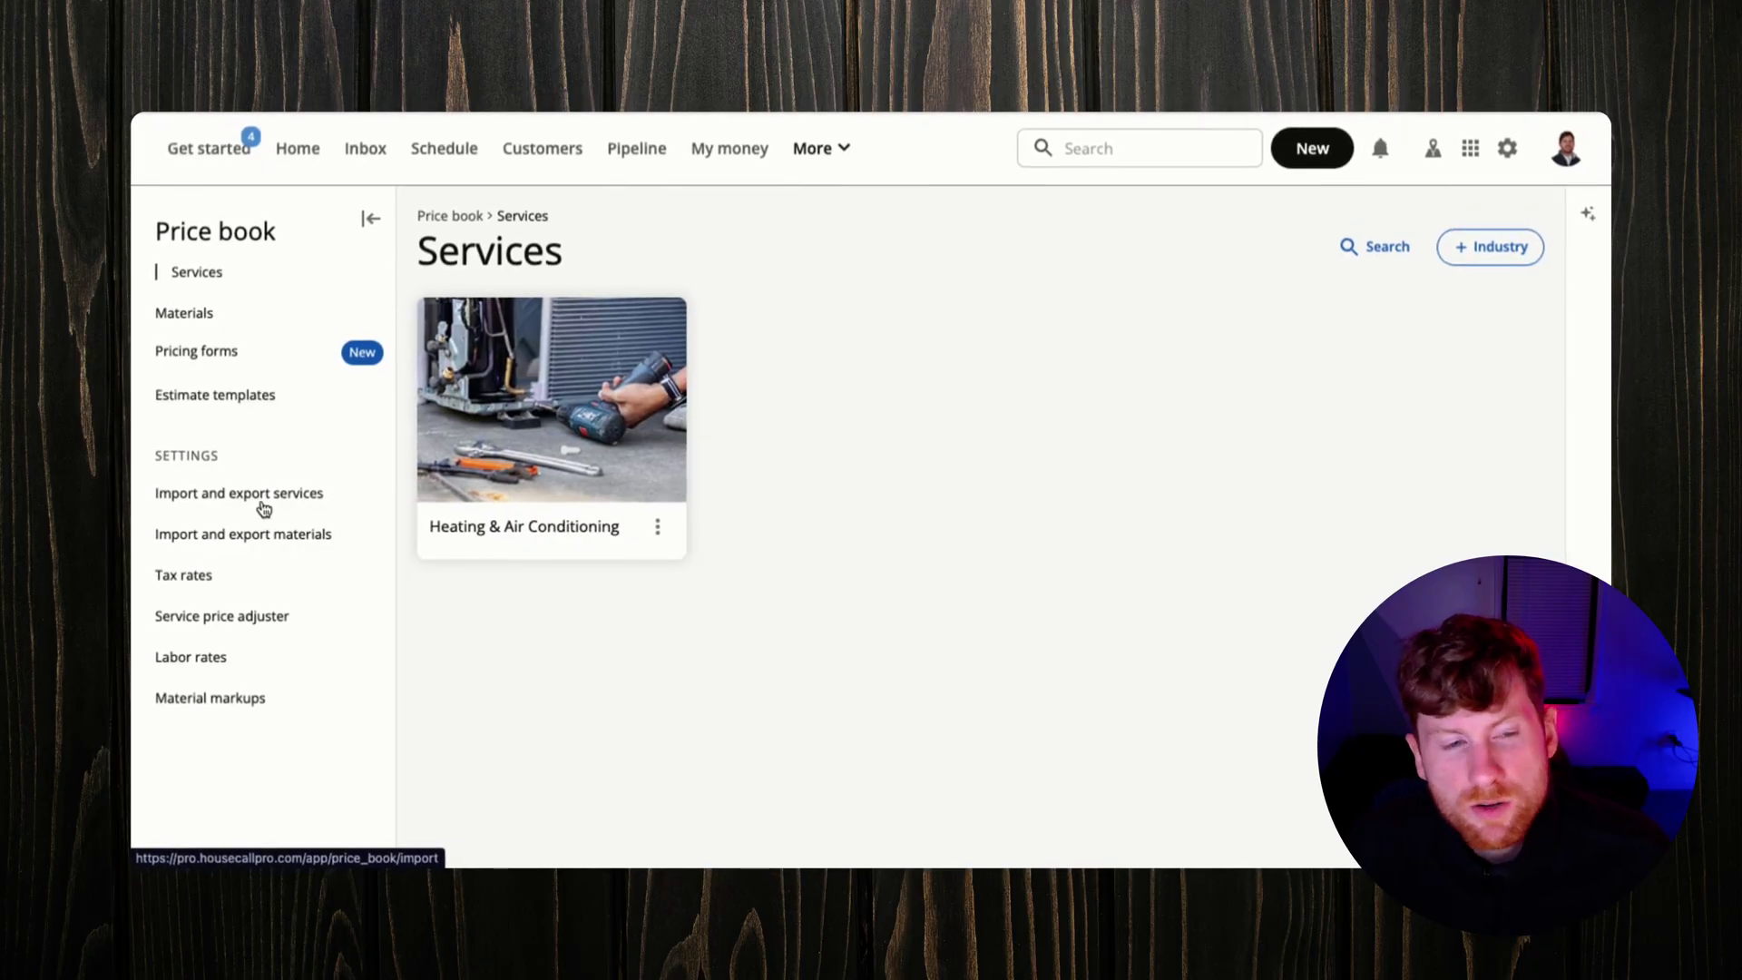
Check Import and export services, then view Pricing forms, where none exist yet.
click(249, 494)
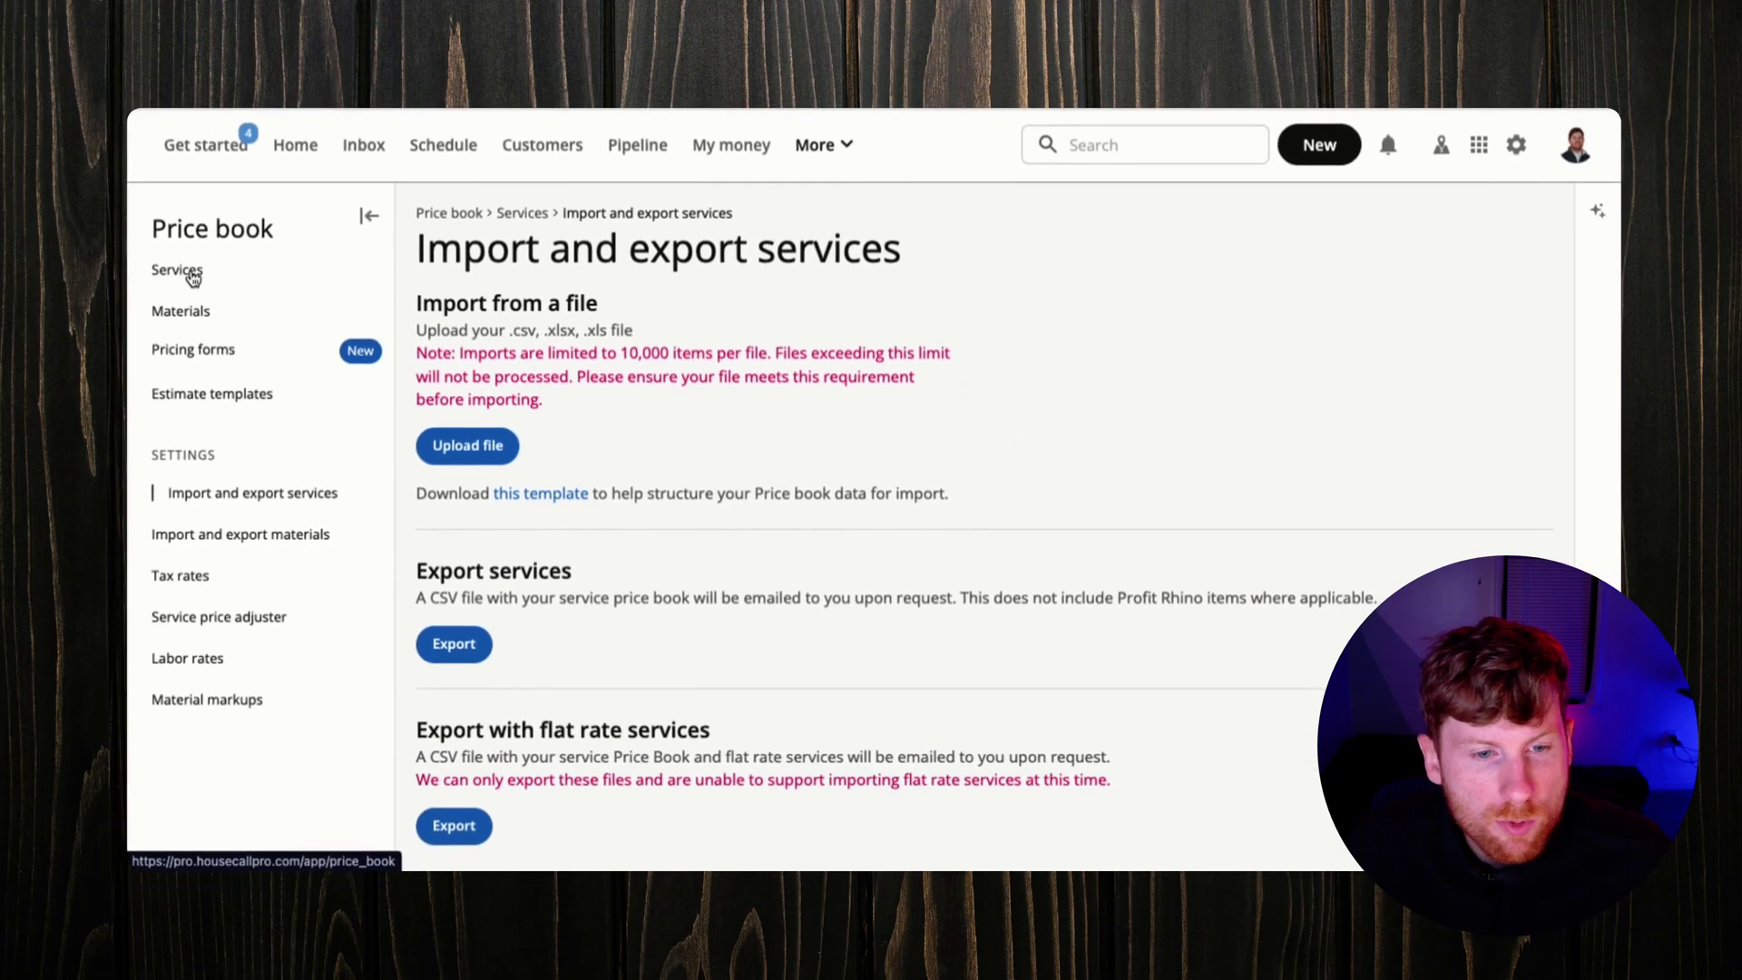
click(18, 146)
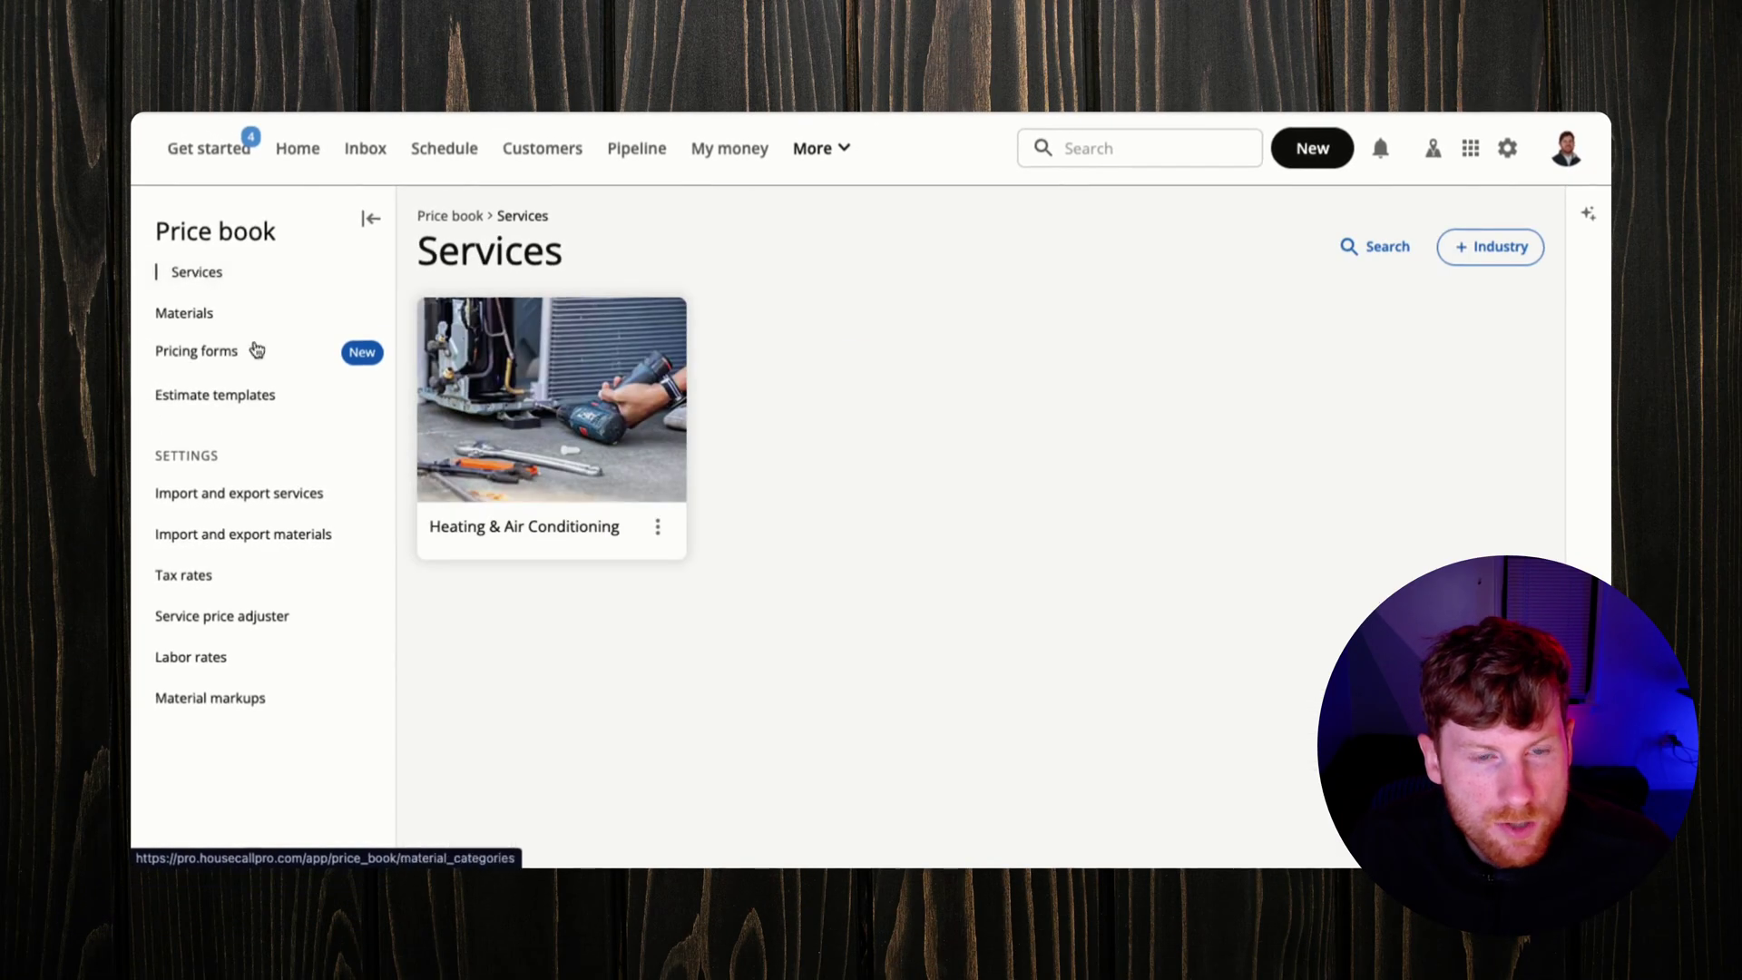
click(257, 350)
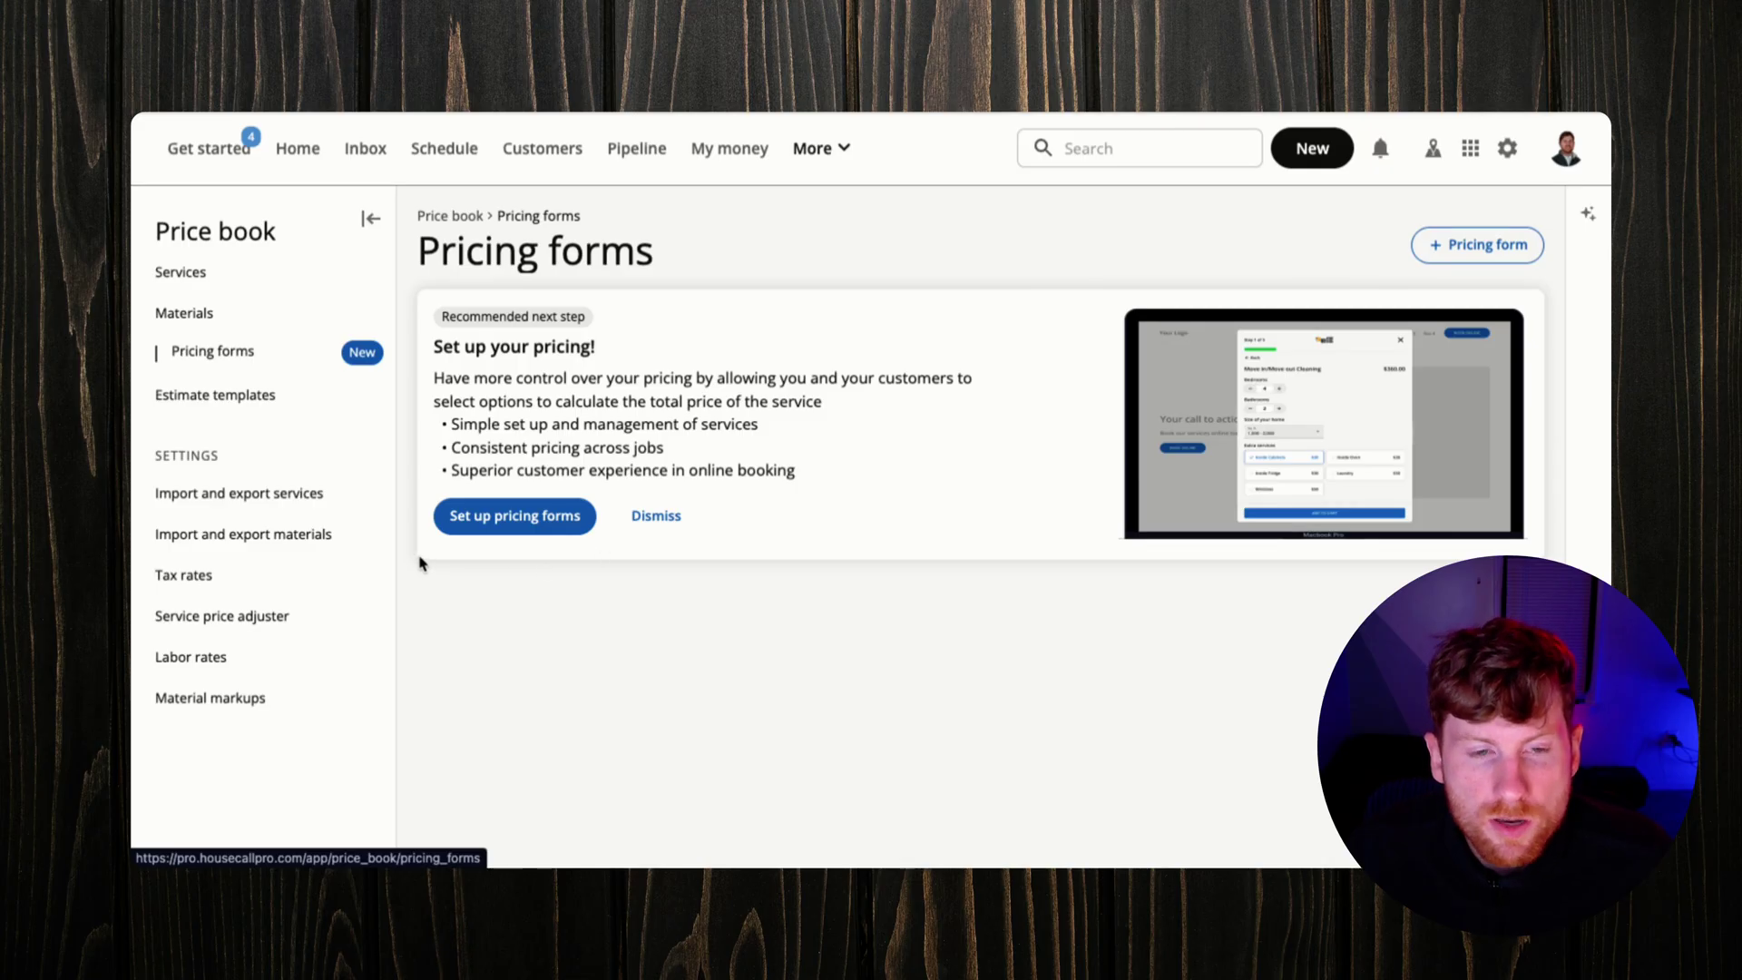
Review the Economy A/C Installation estimate template, then return to Heating & Air Conditioning services.
click(215, 394)
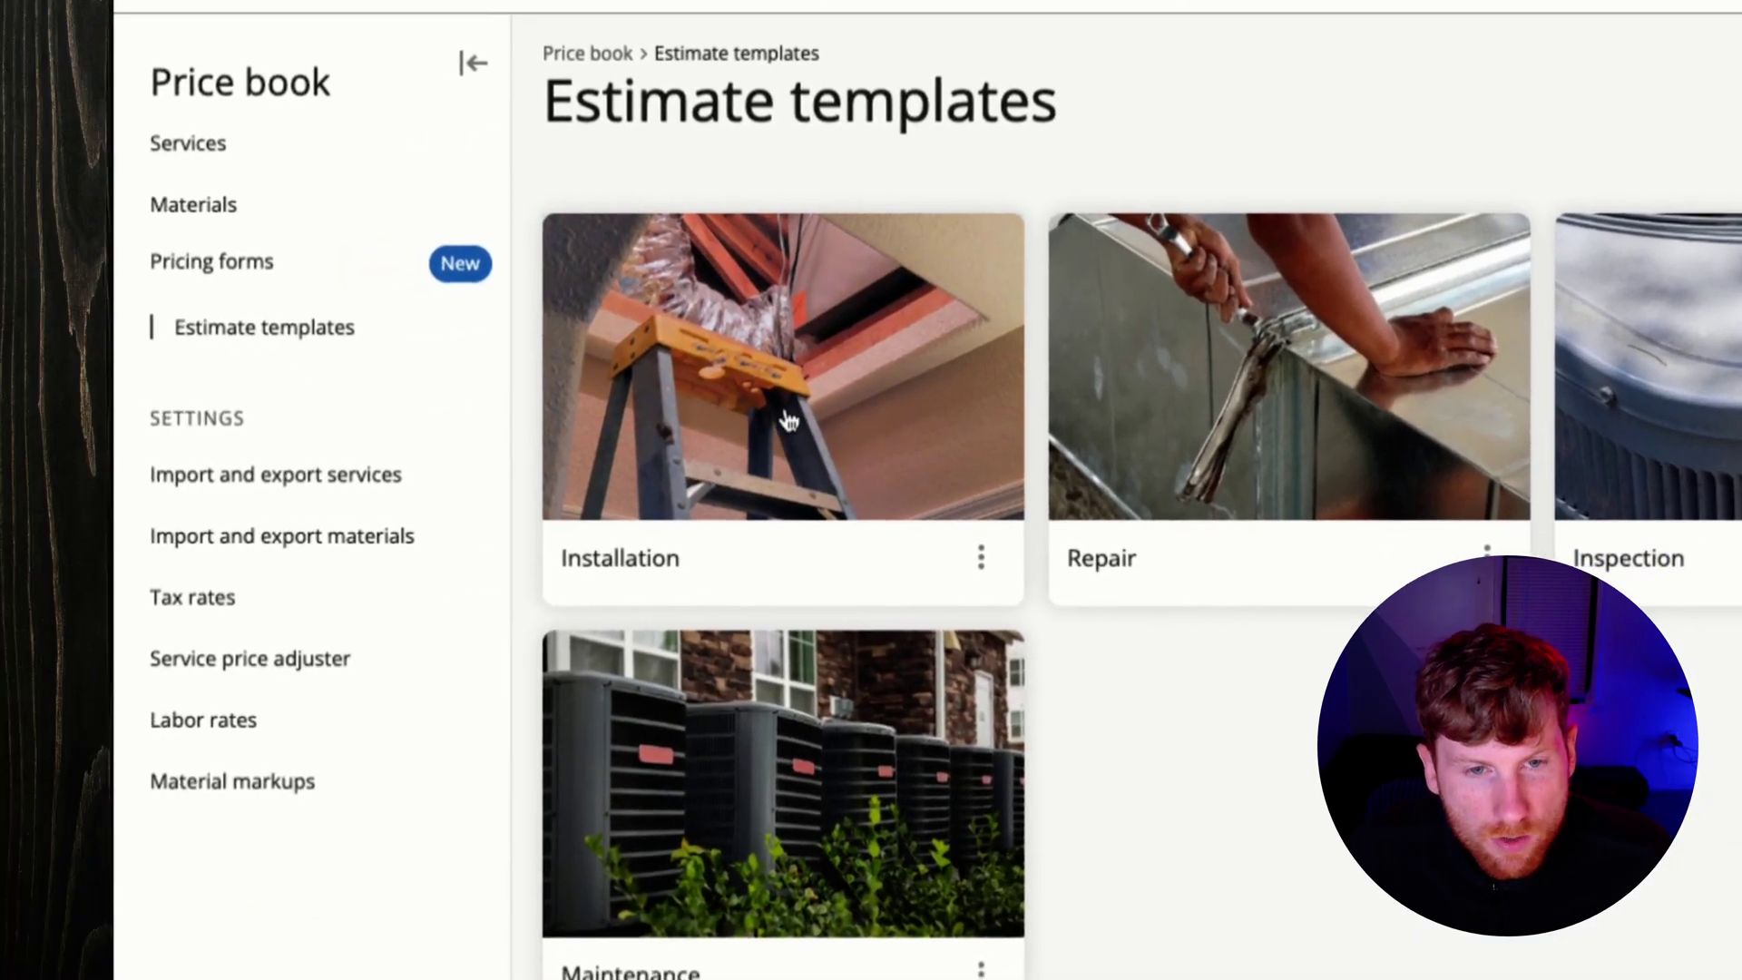
click(581, 453)
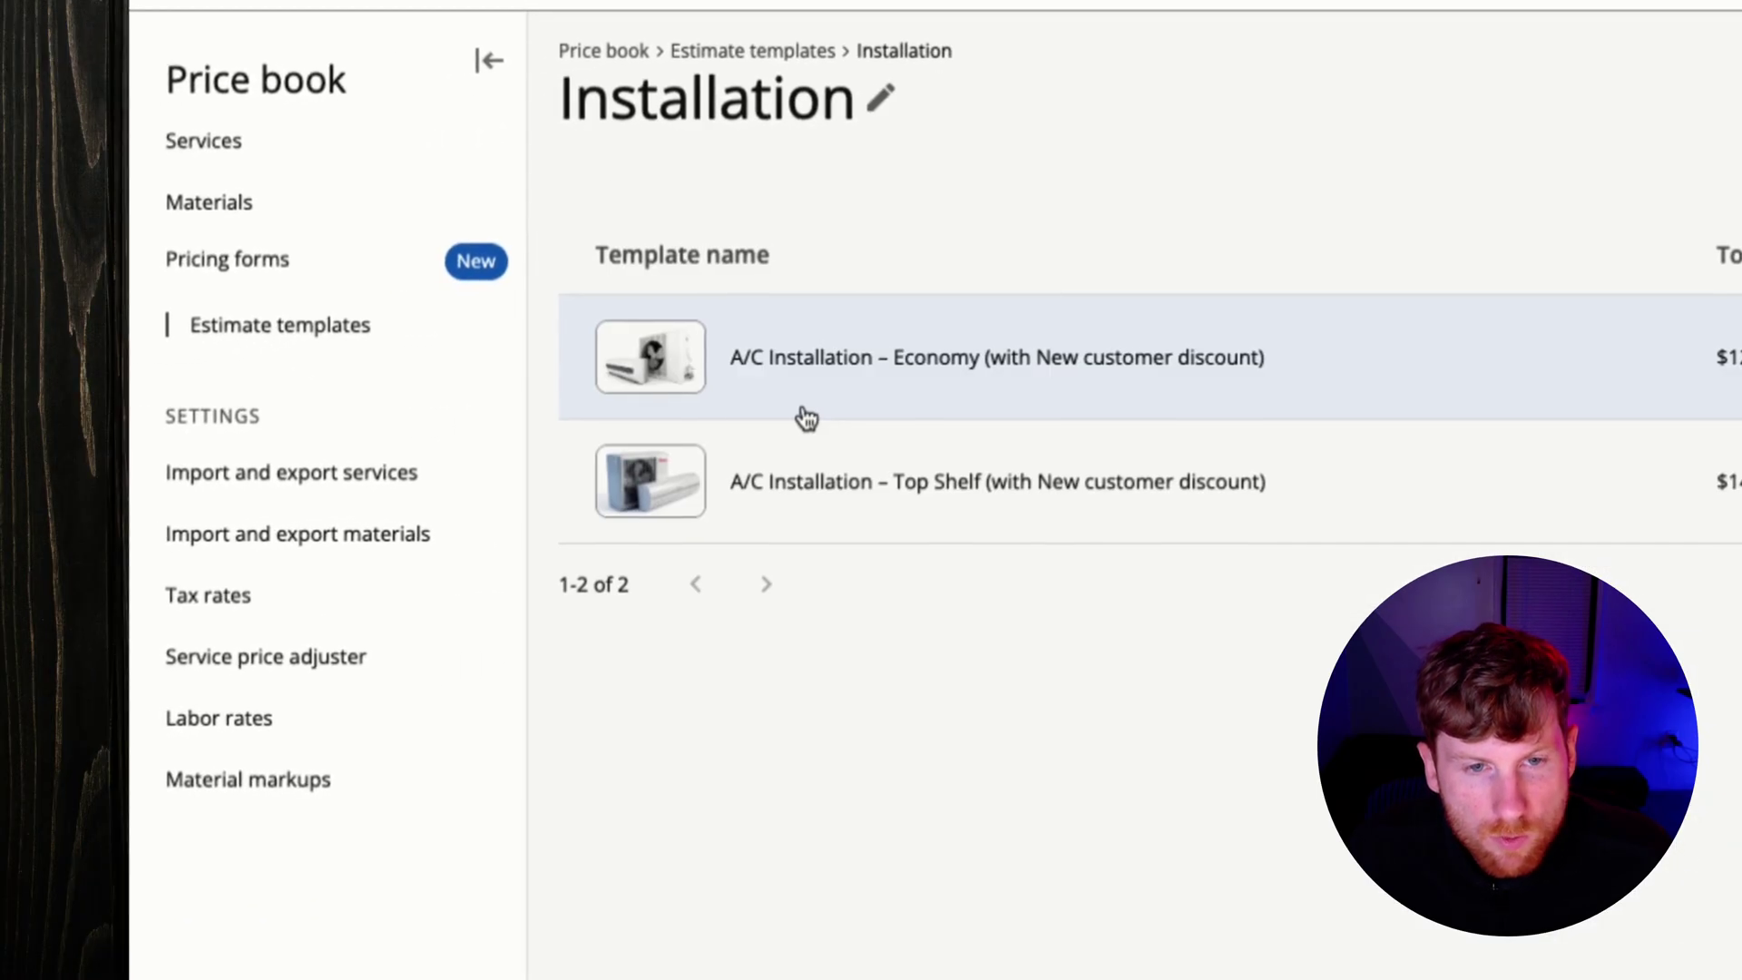
click(863, 381)
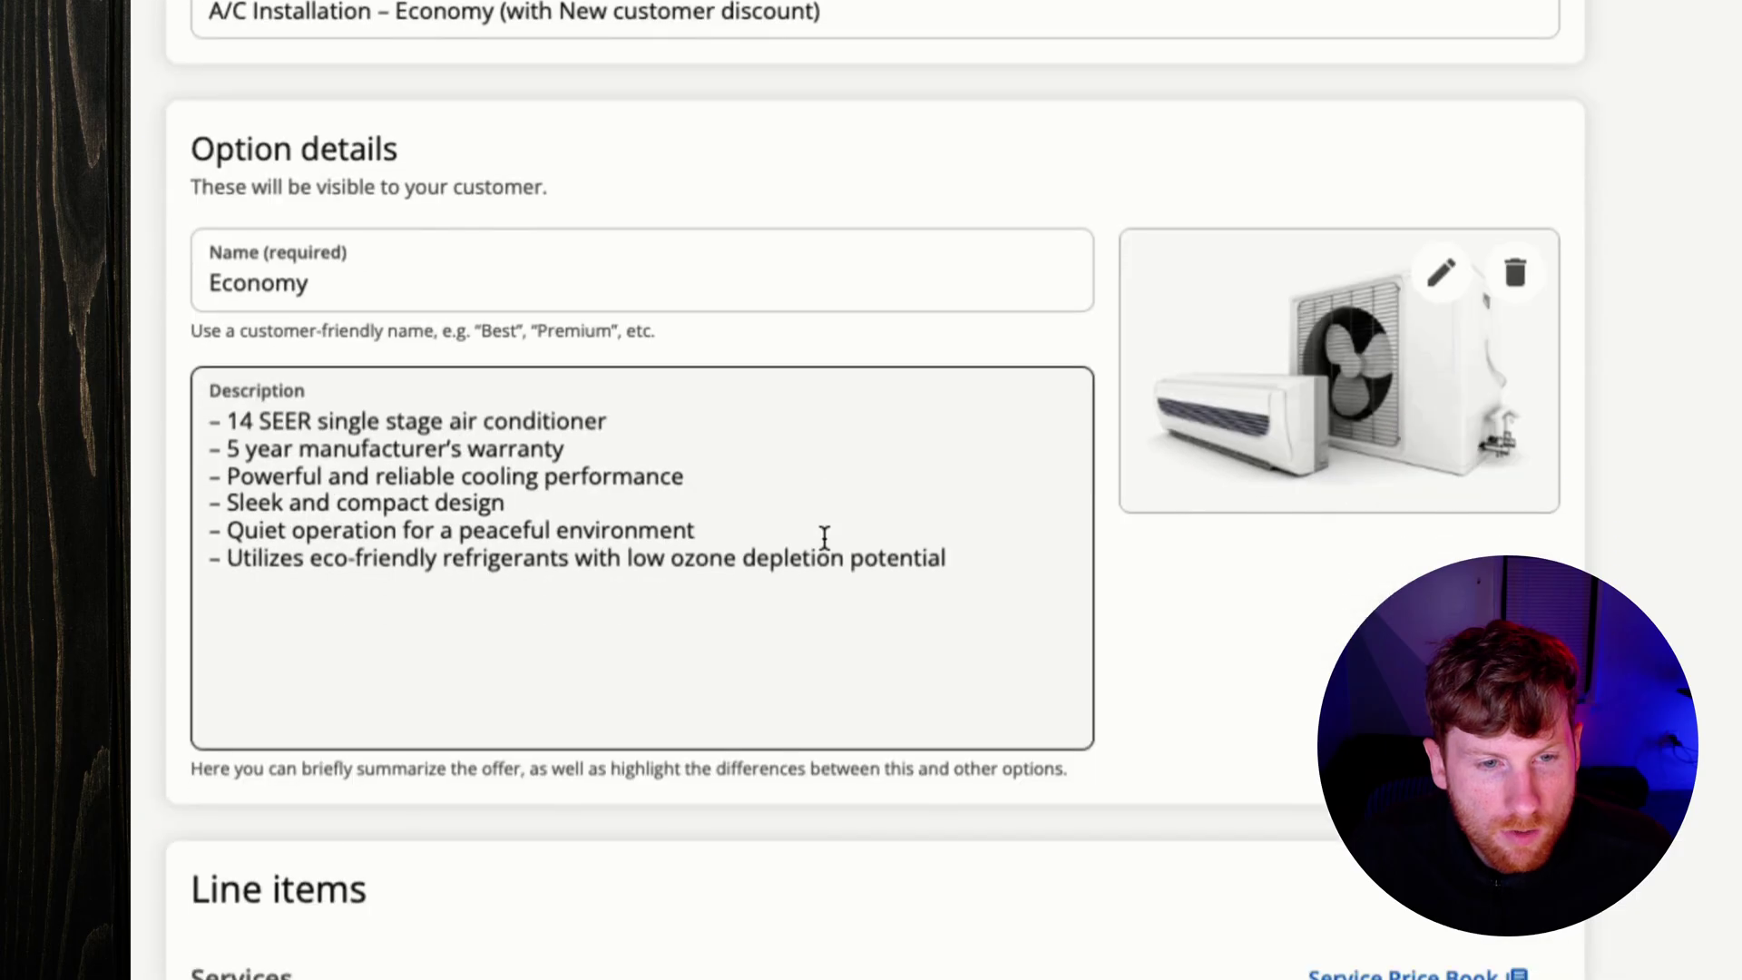
scroll(894, 590, down, 3)
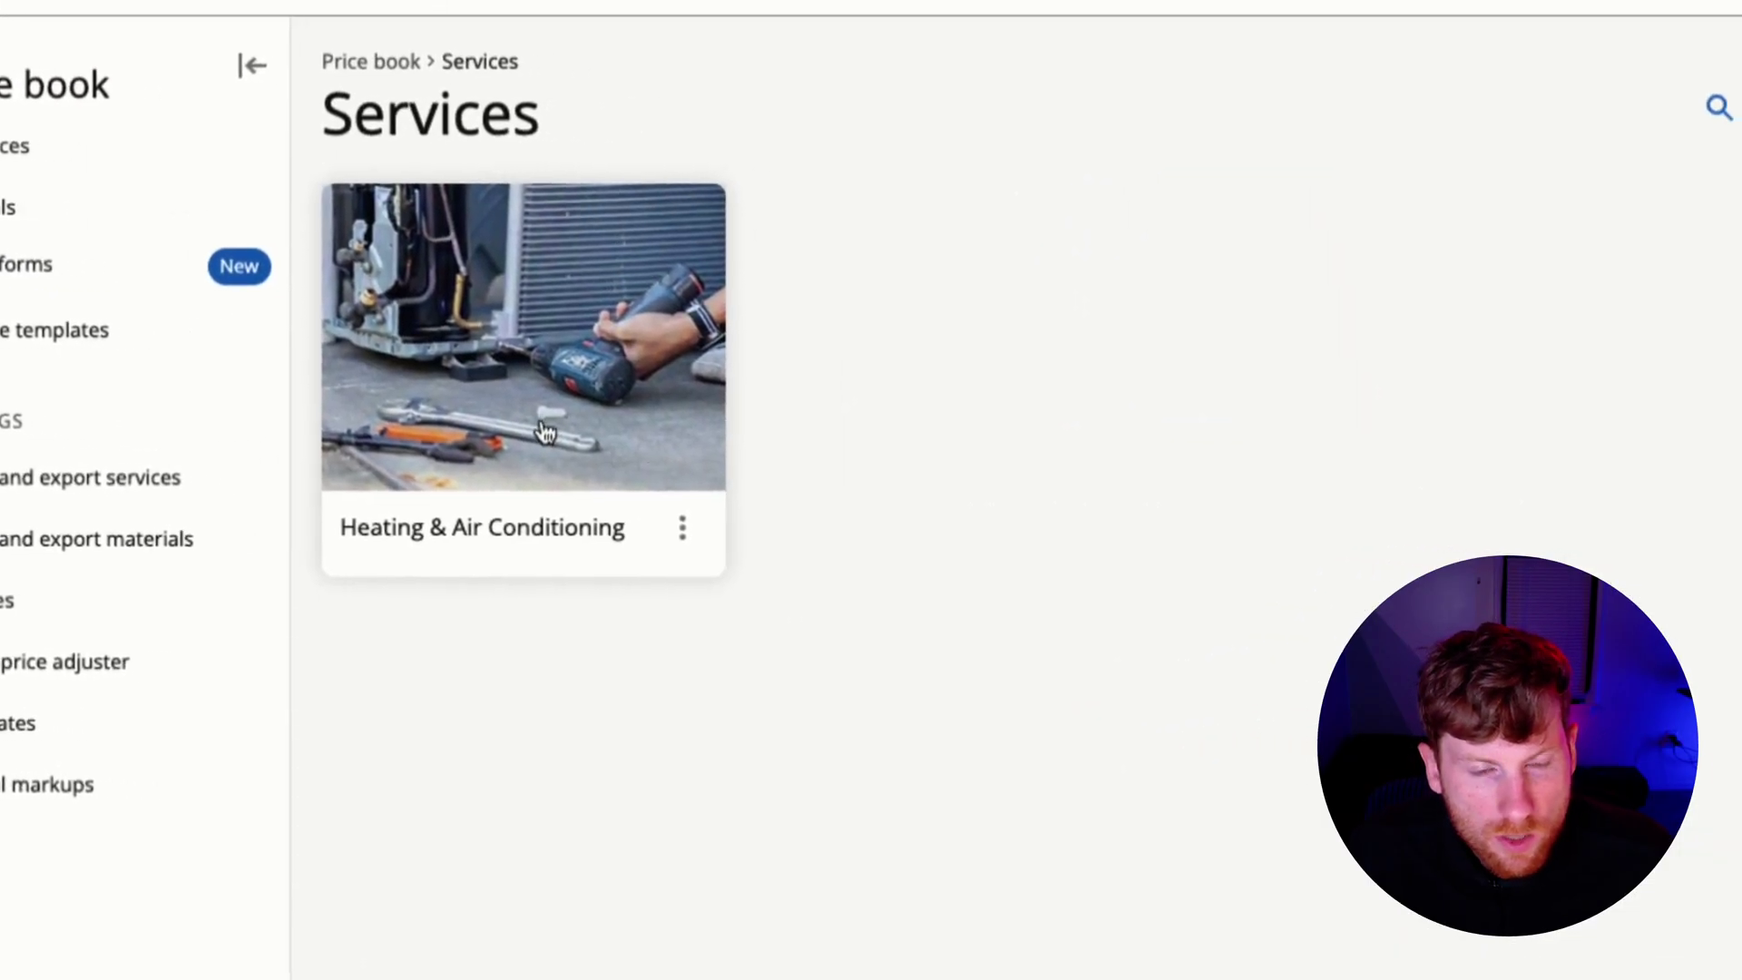
click(676, 463)
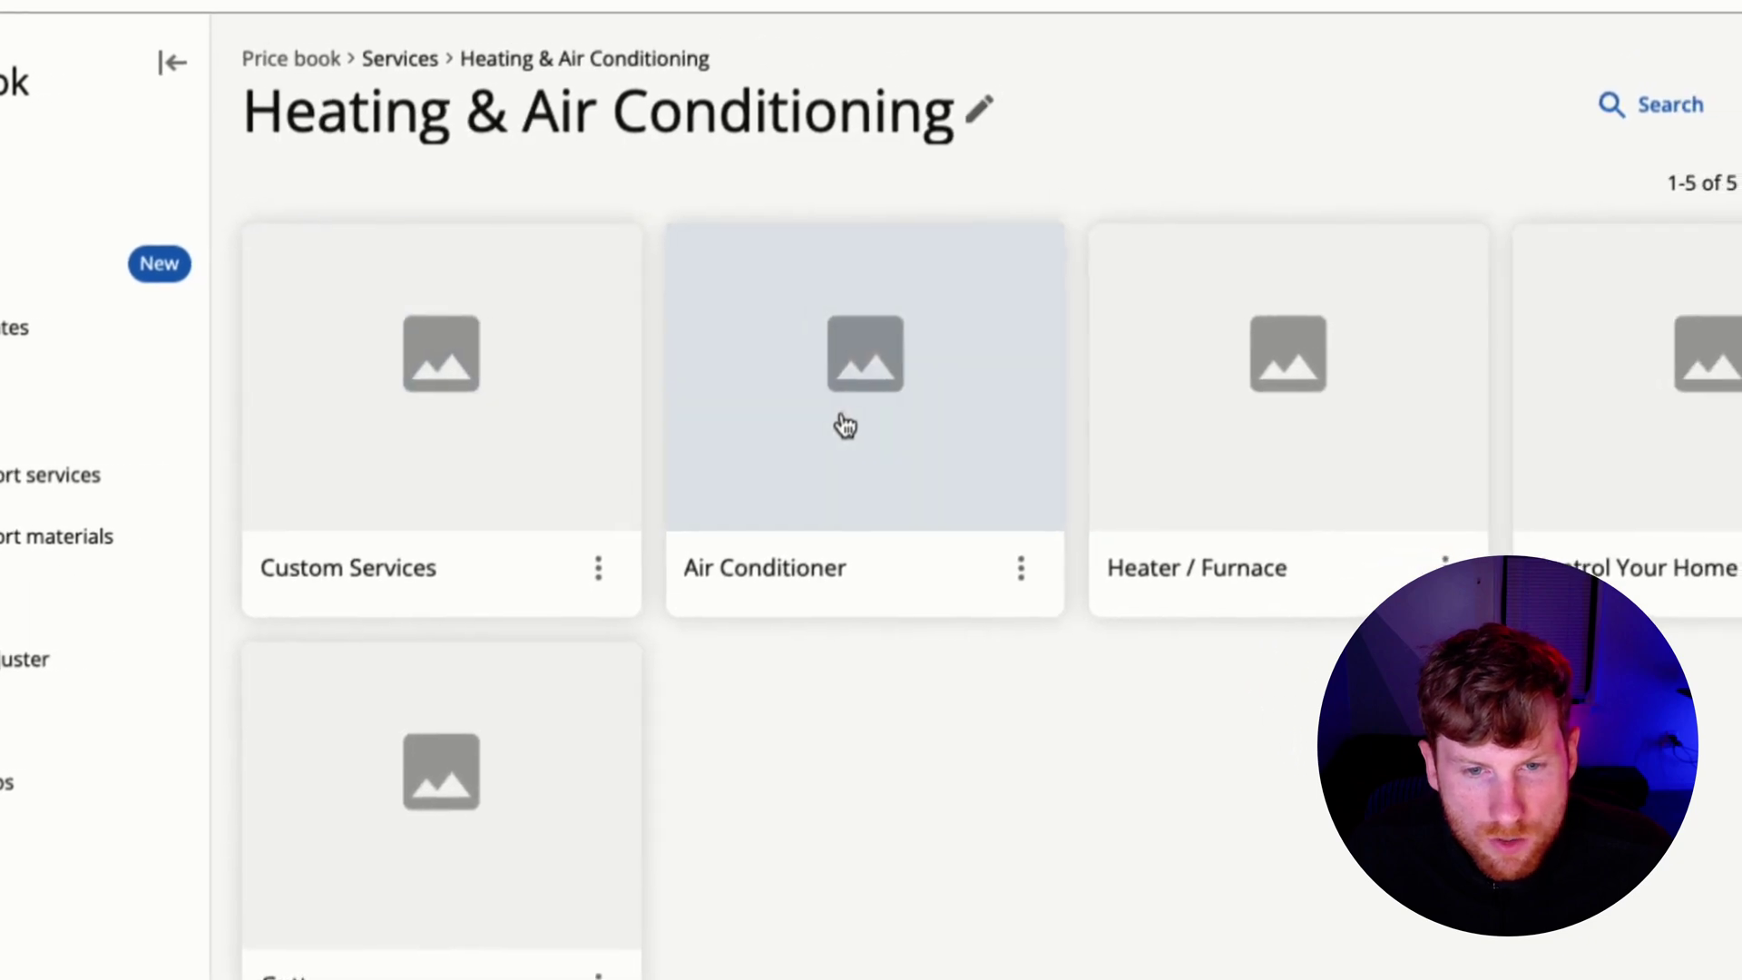
click(846, 424)
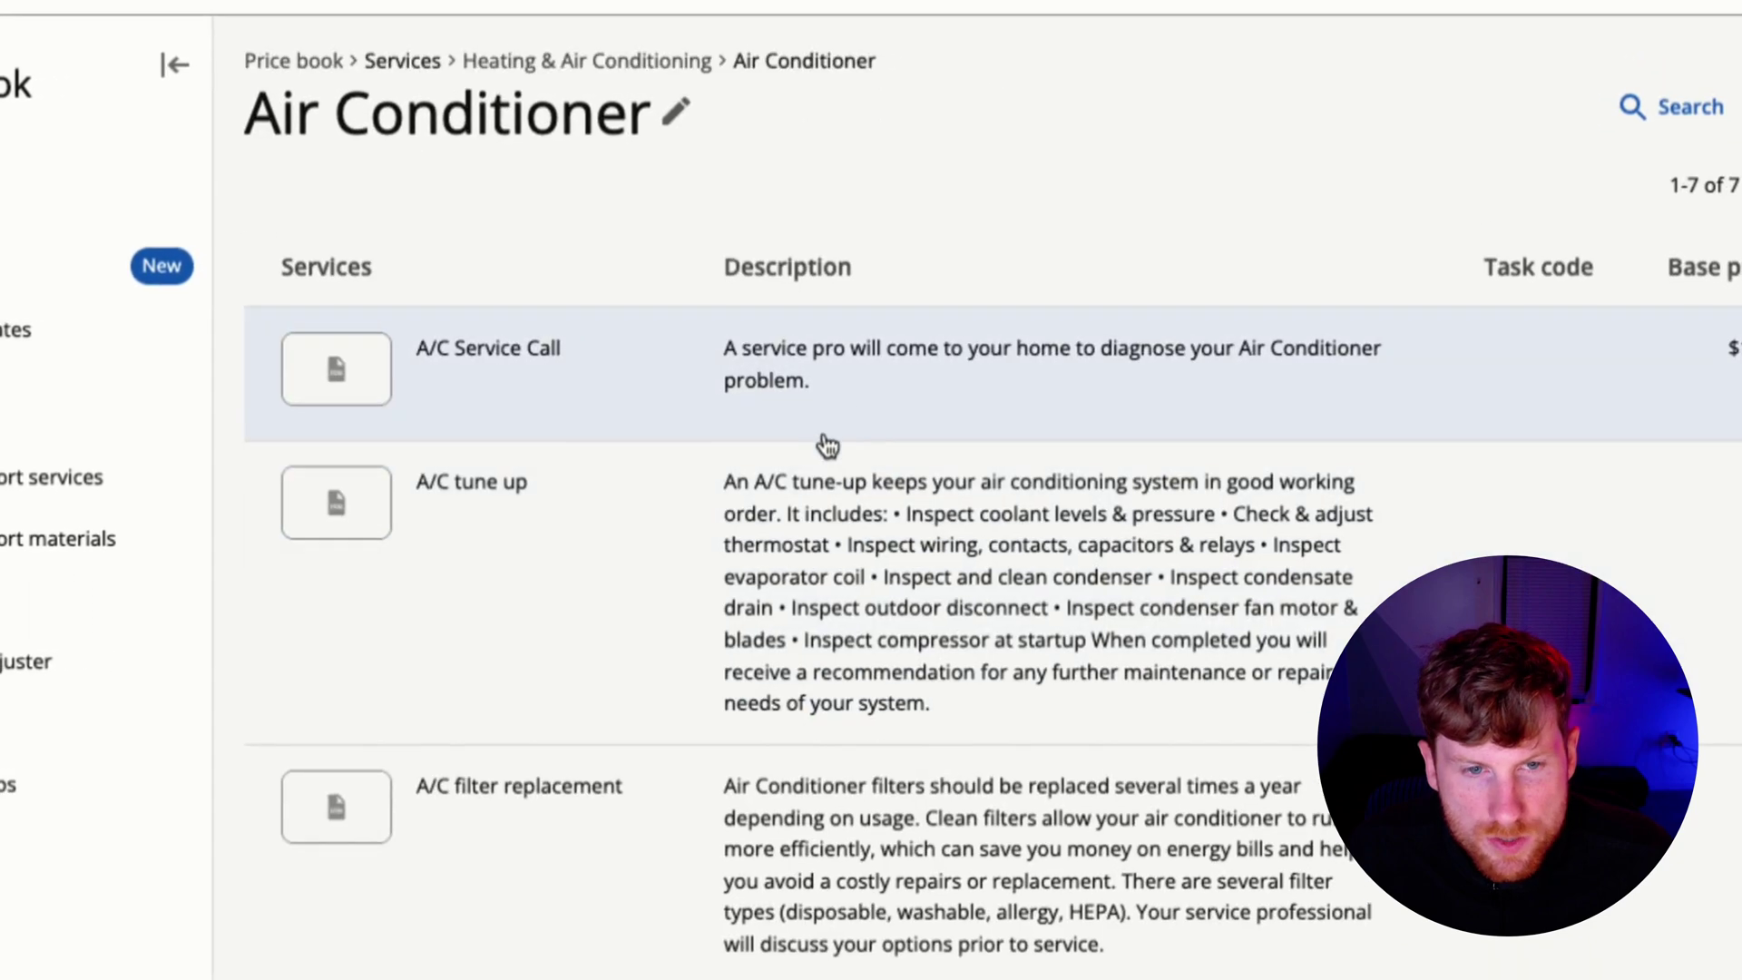
click(626, 373)
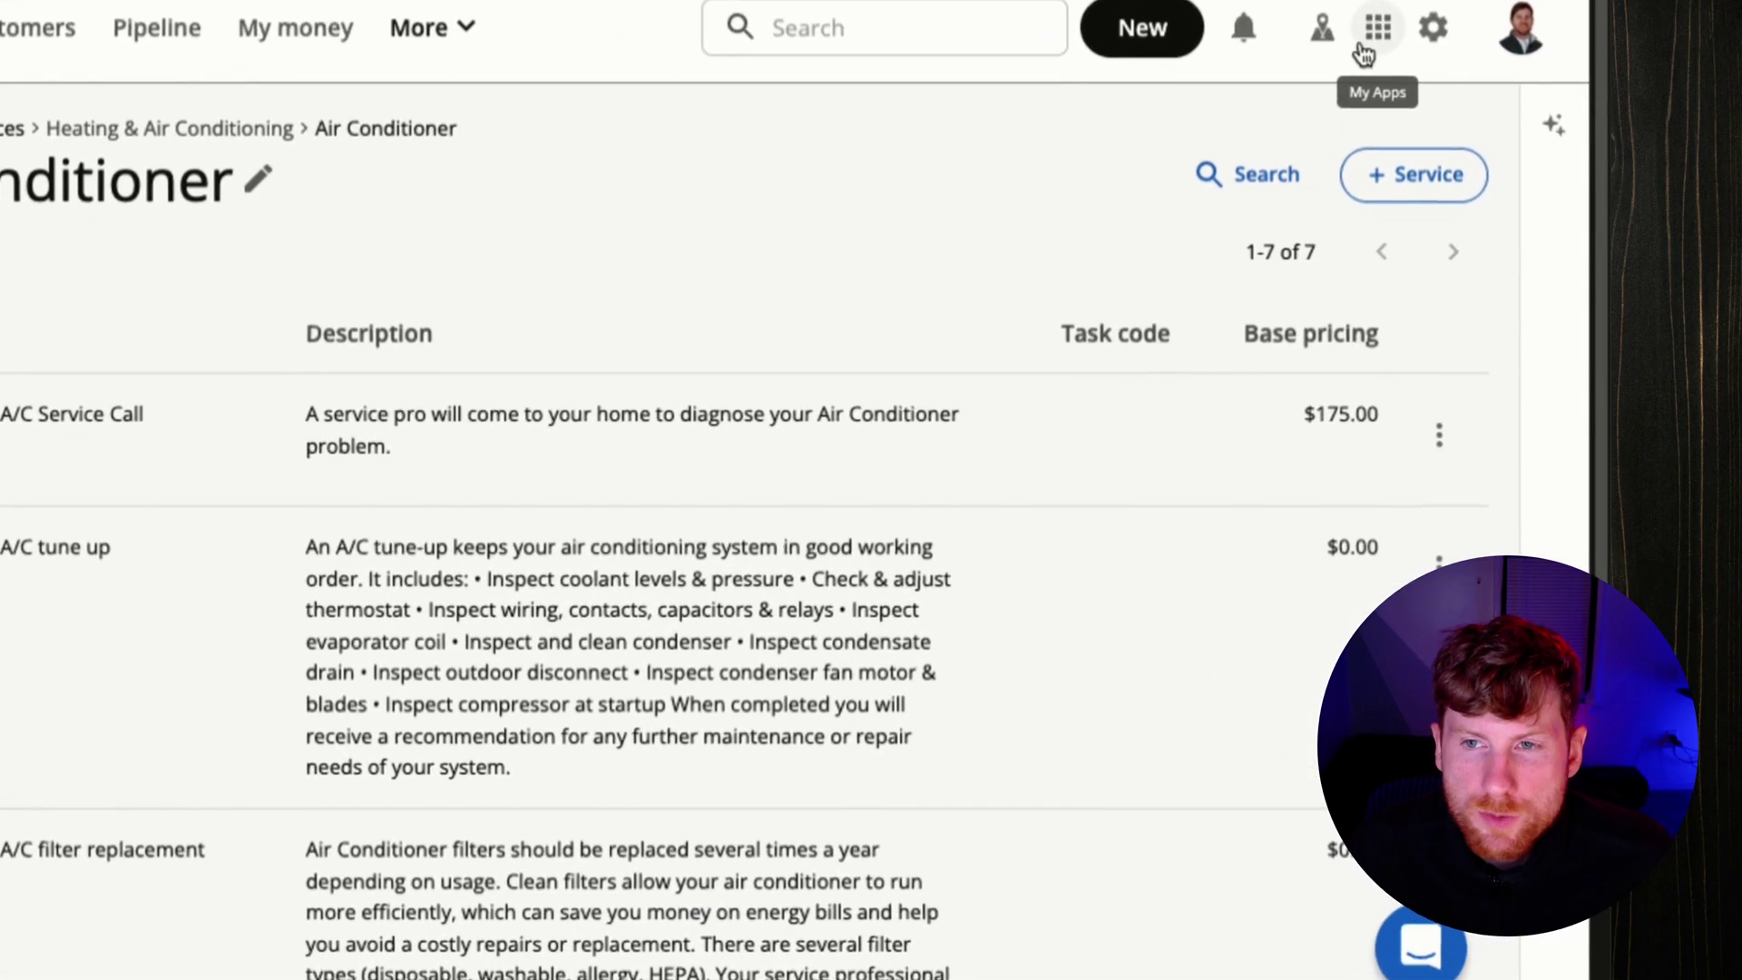
click(1378, 47)
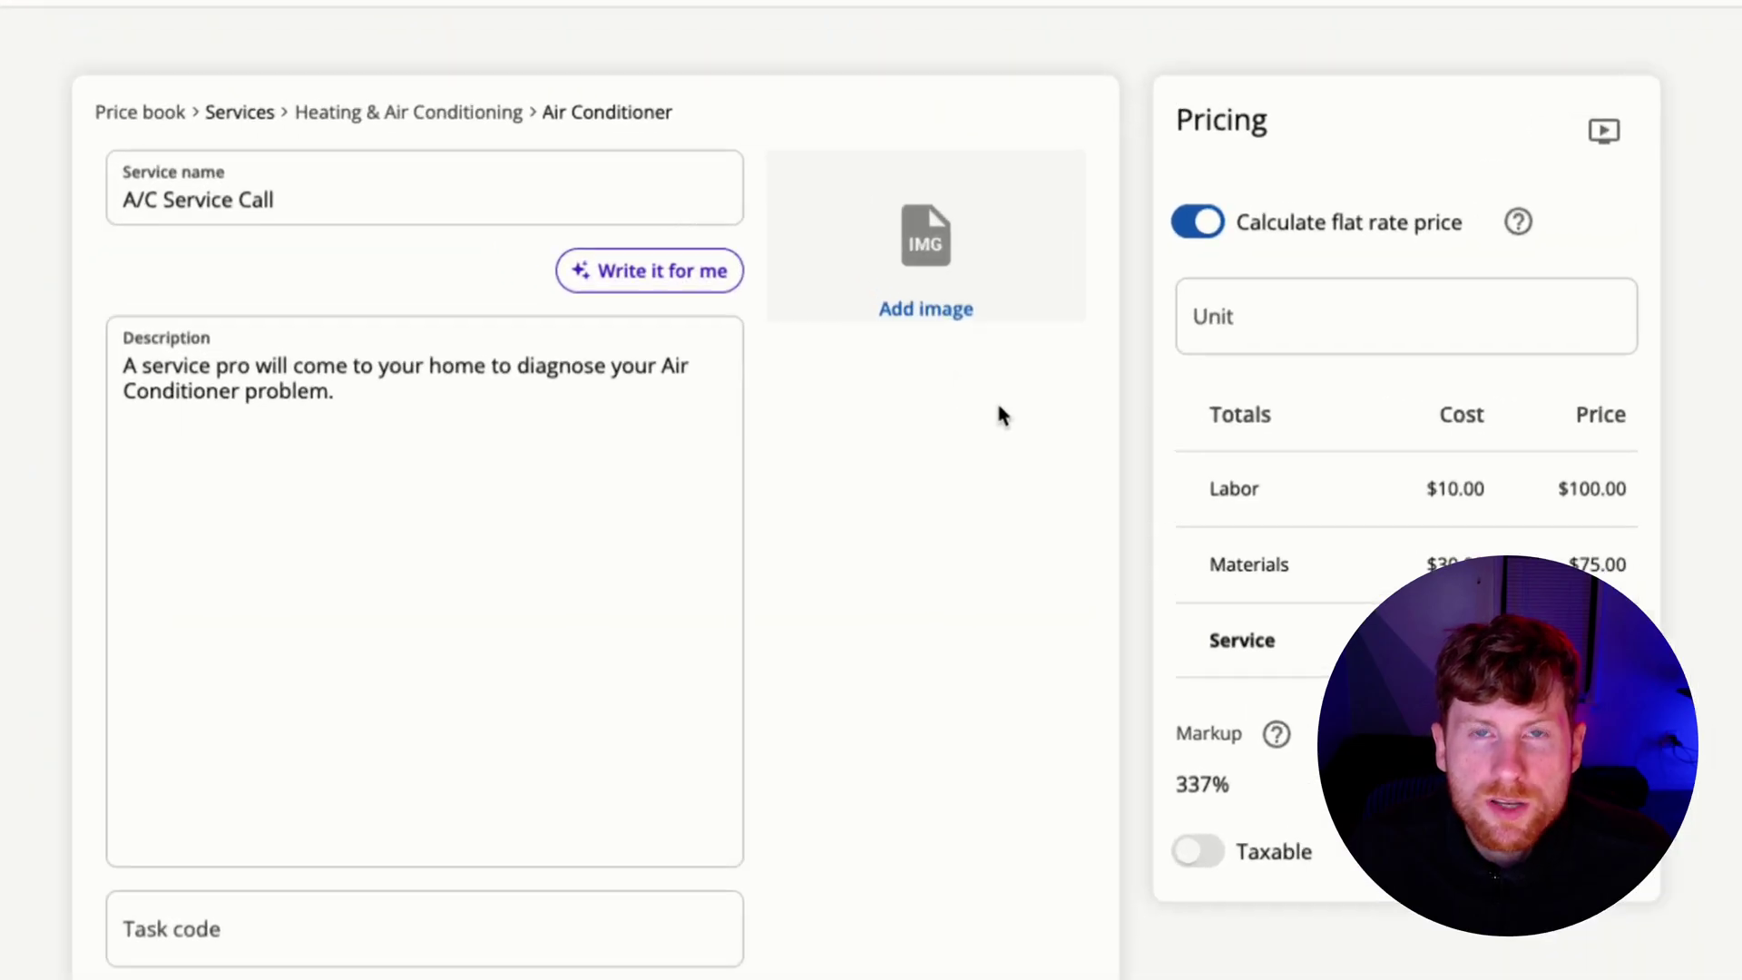
scroll(1049, 476, down, 5)
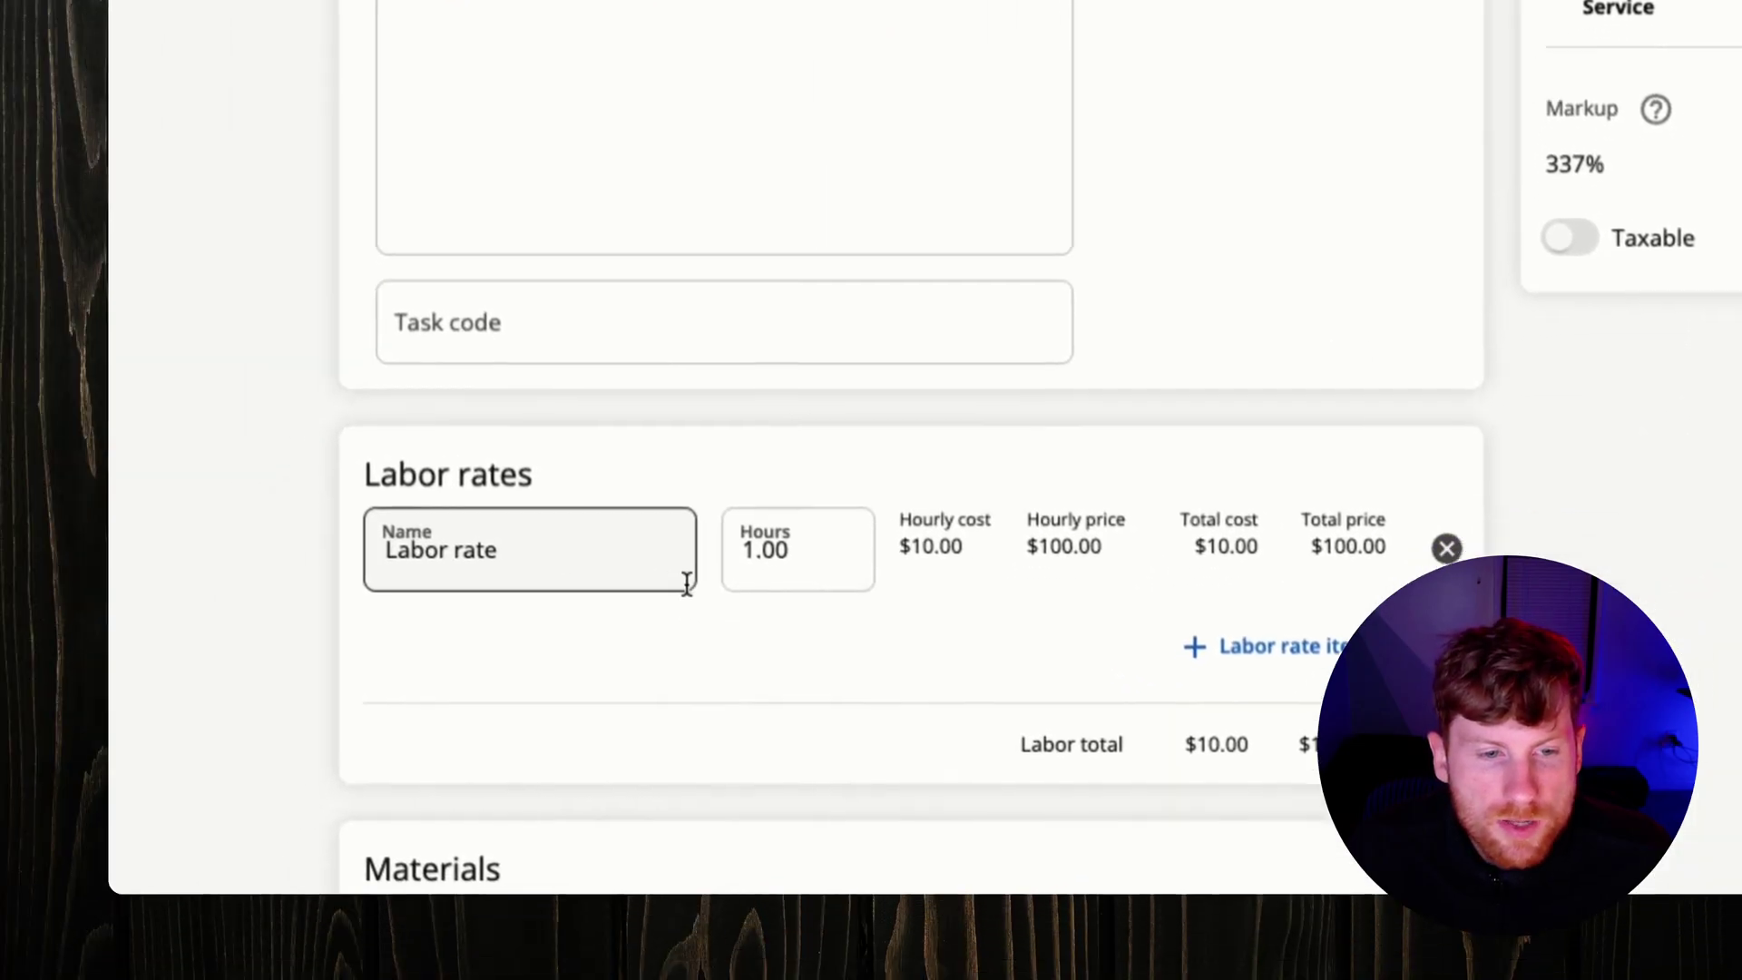
scroll(689, 580, down, 5)
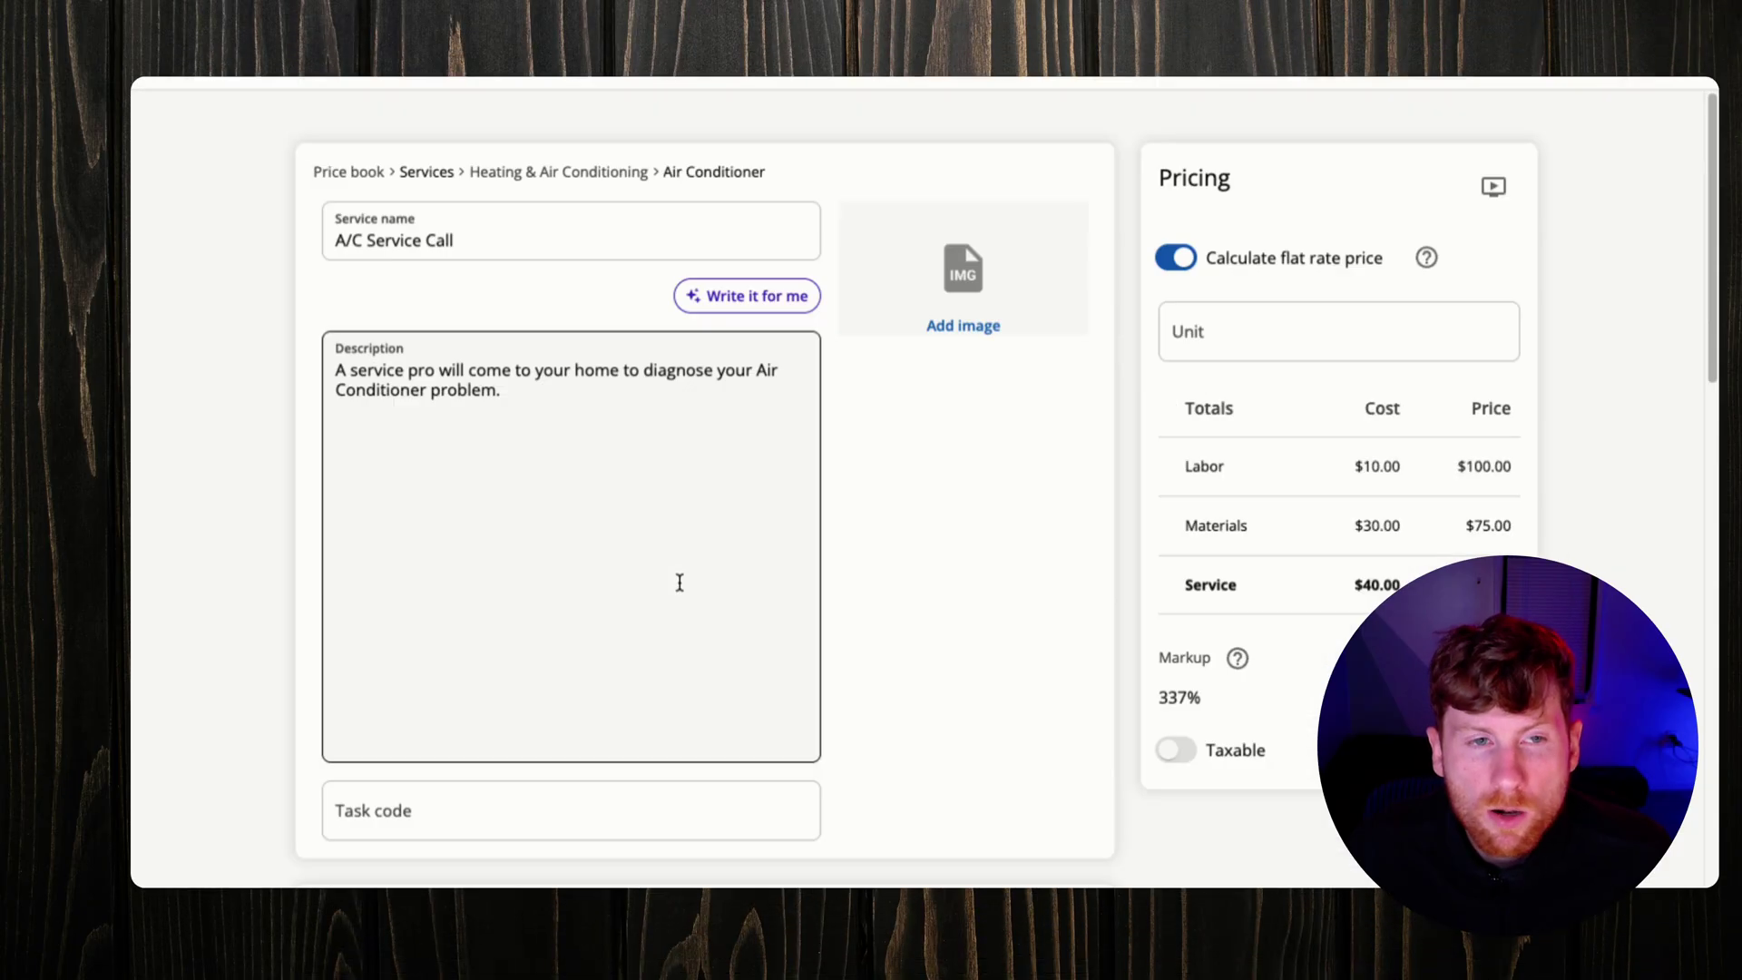
scroll(1003, 369, up, 1)
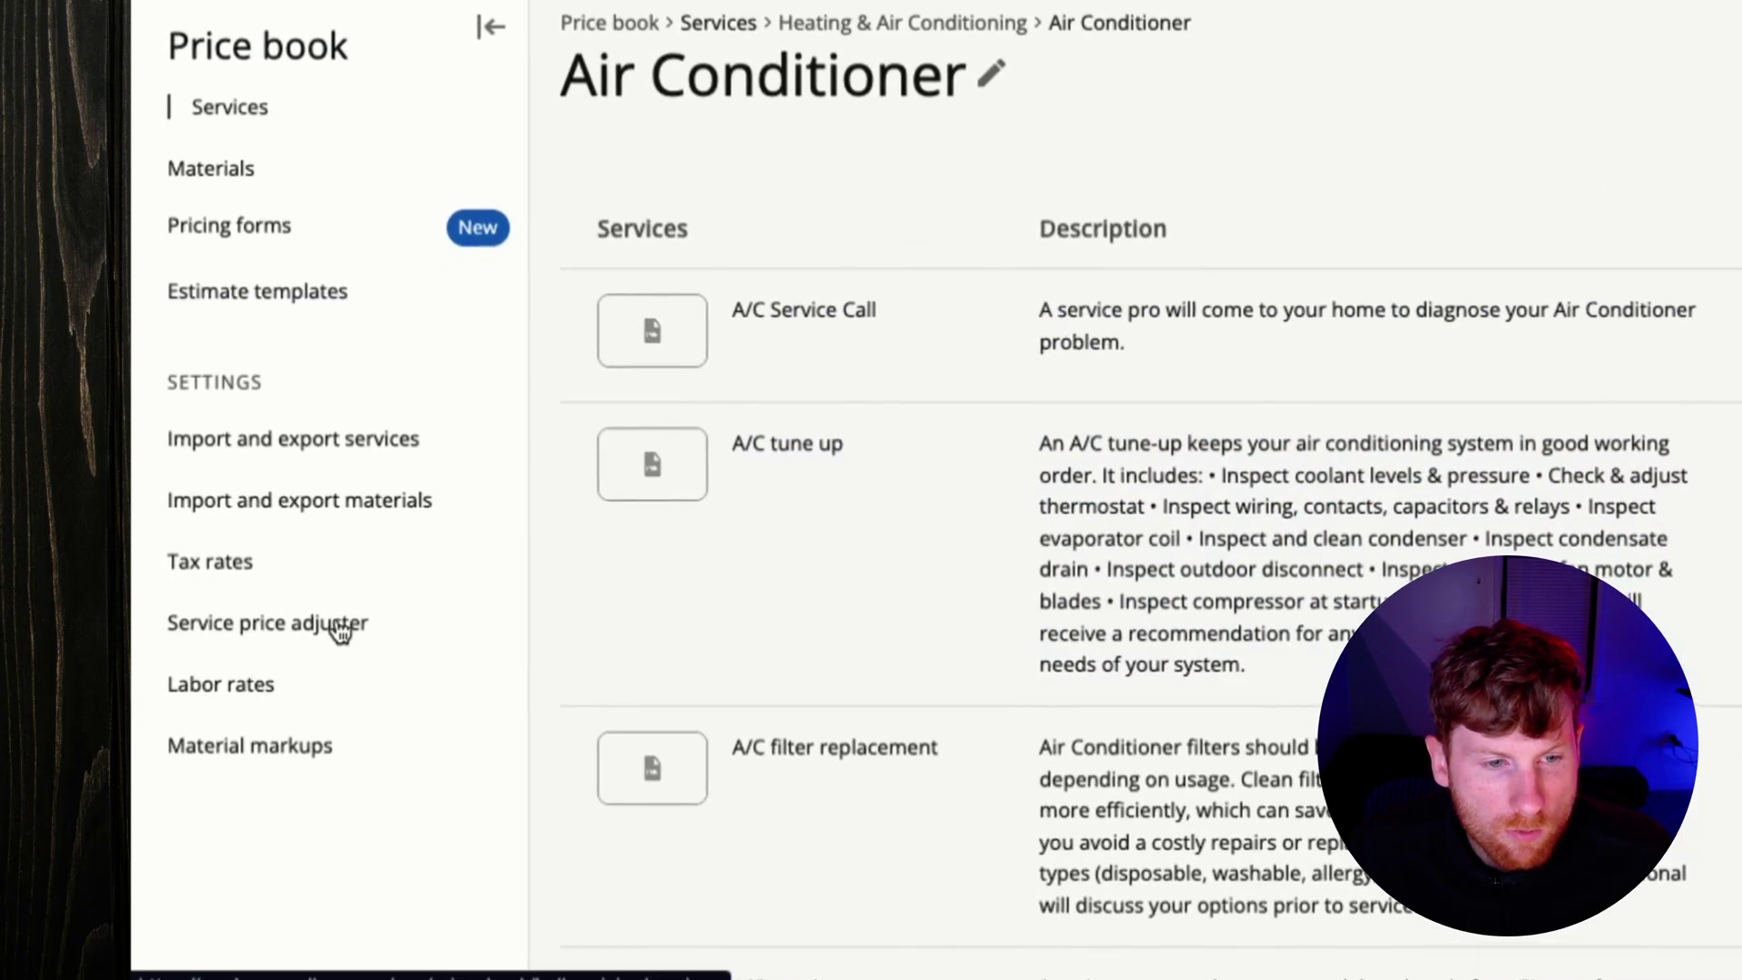
click(246, 701)
click(259, 762)
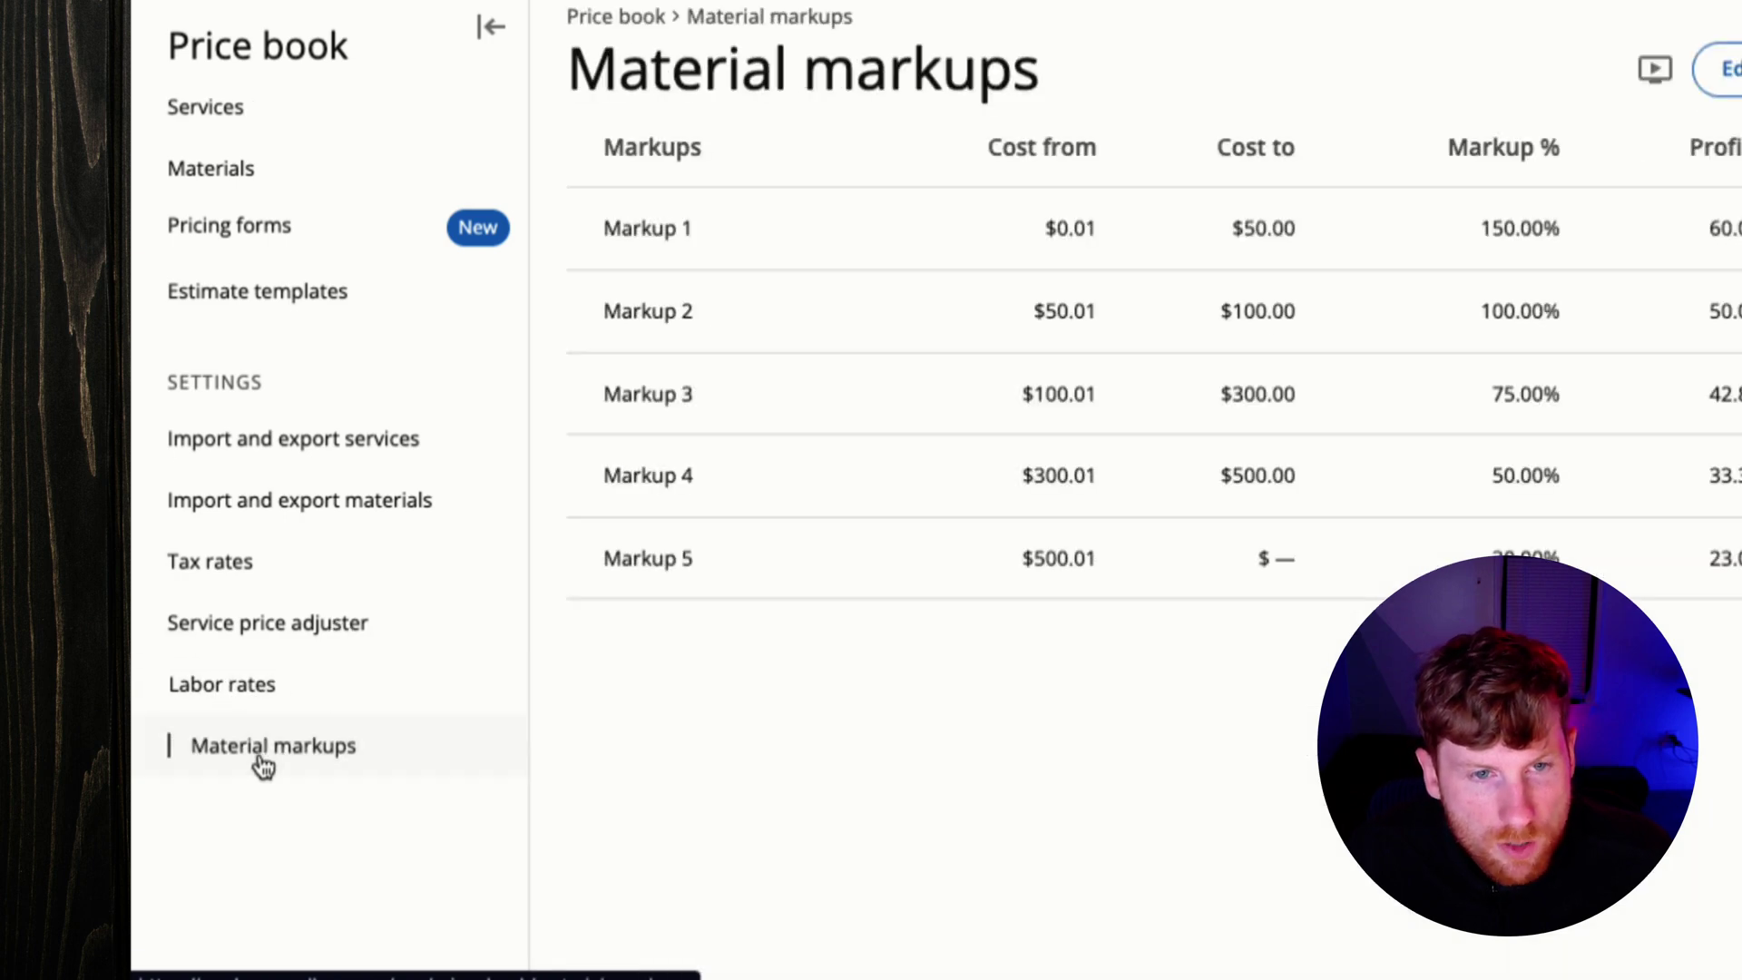
click(241, 174)
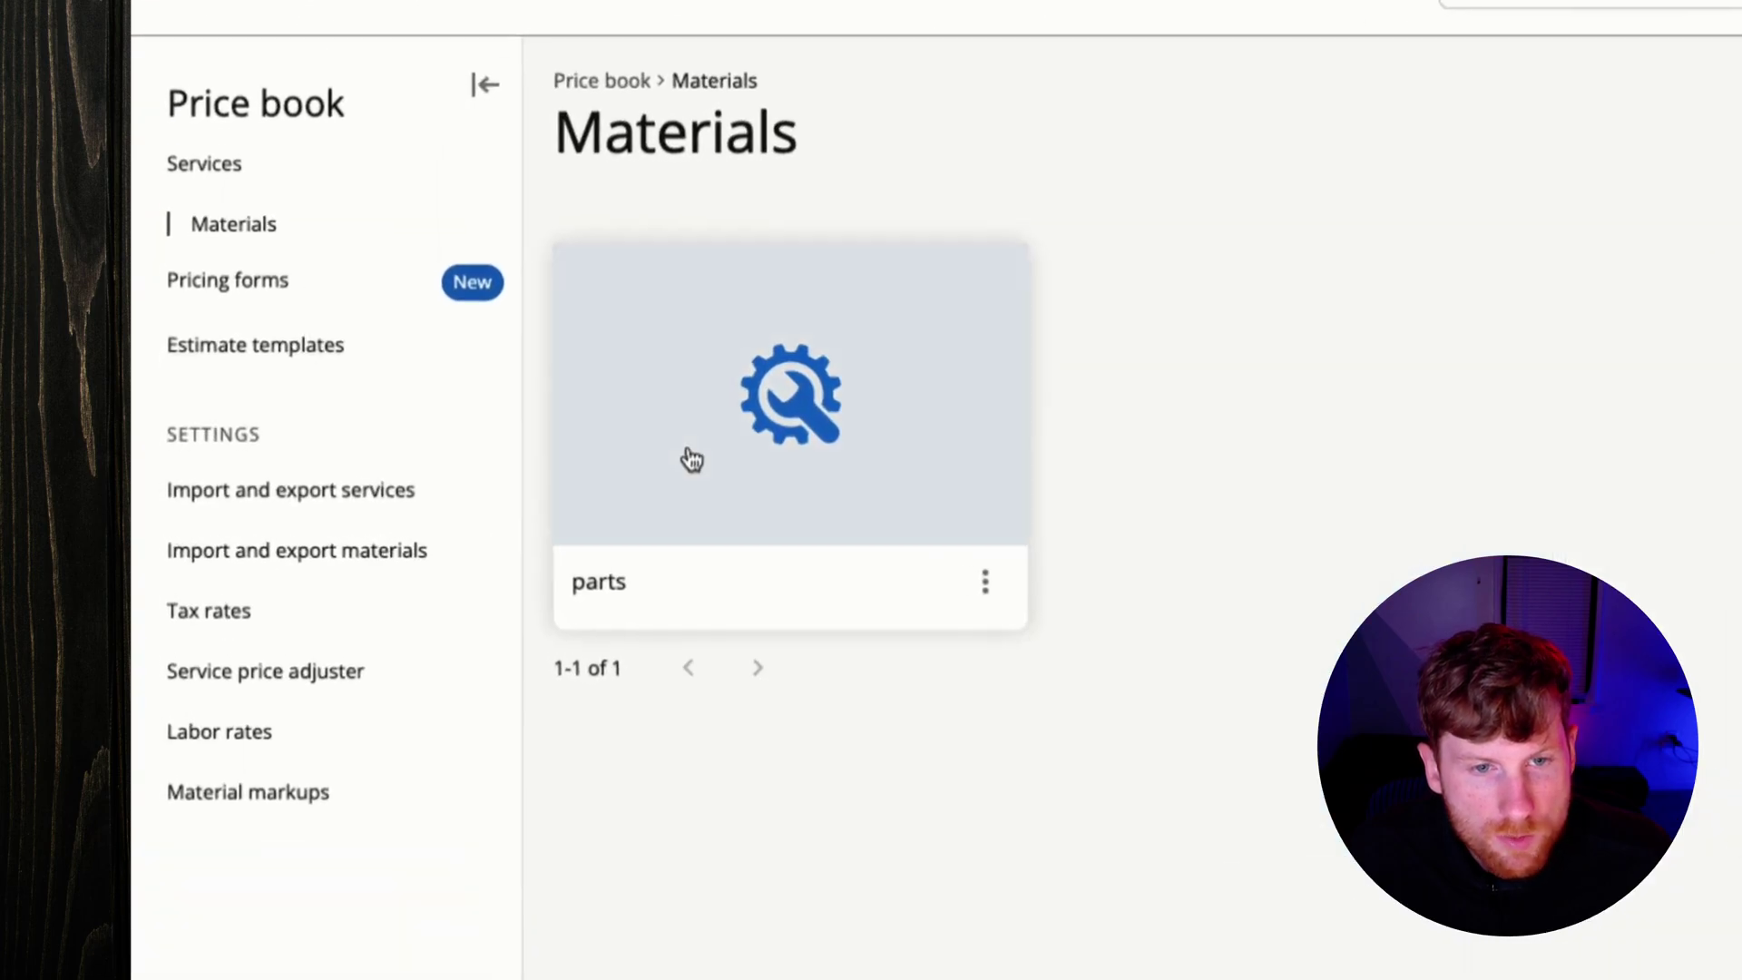
click(231, 172)
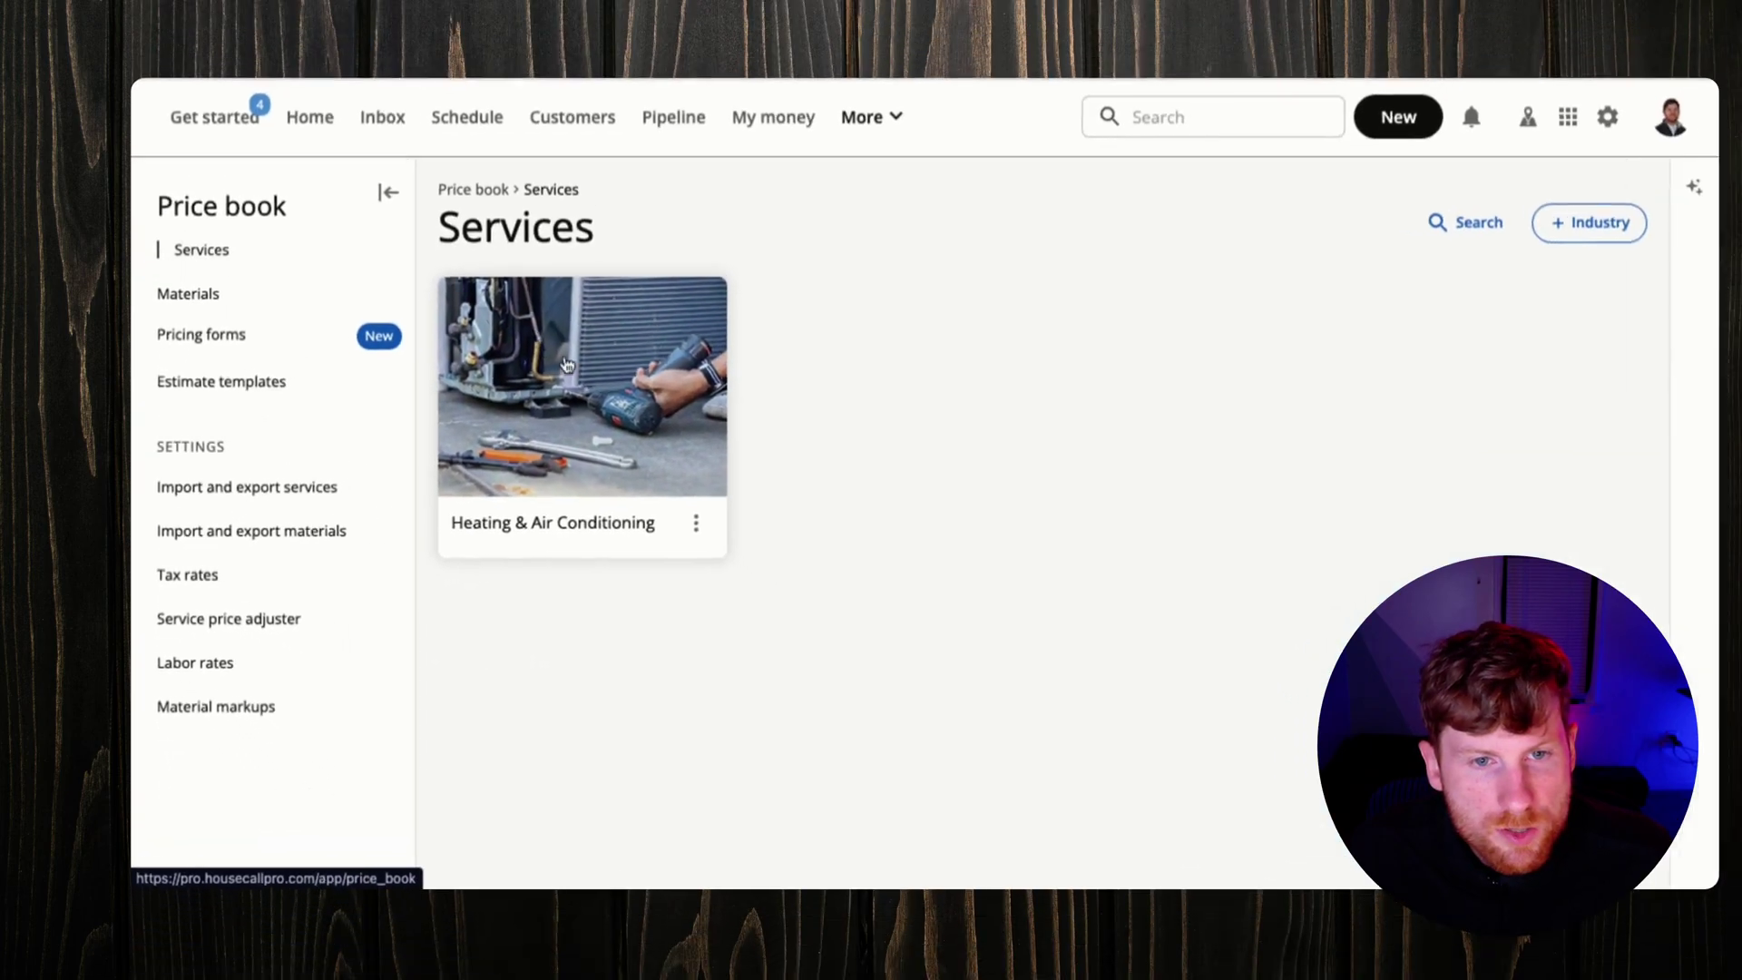
click(567, 365)
click(813, 459)
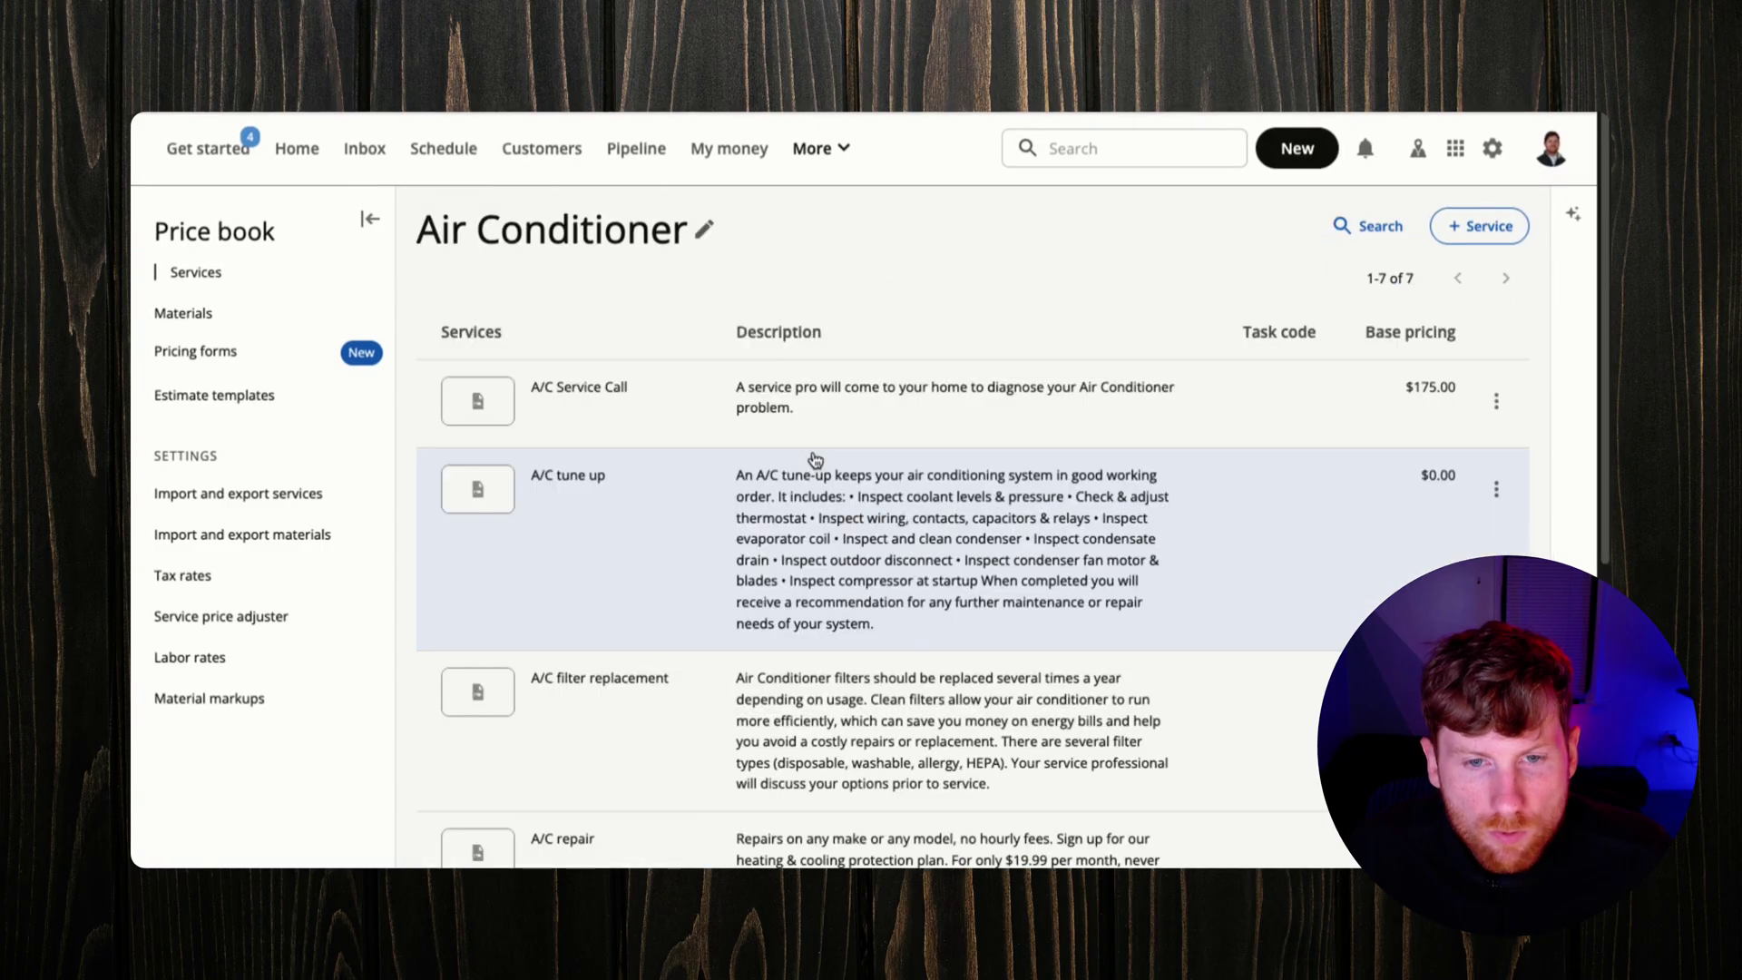
click(641, 408)
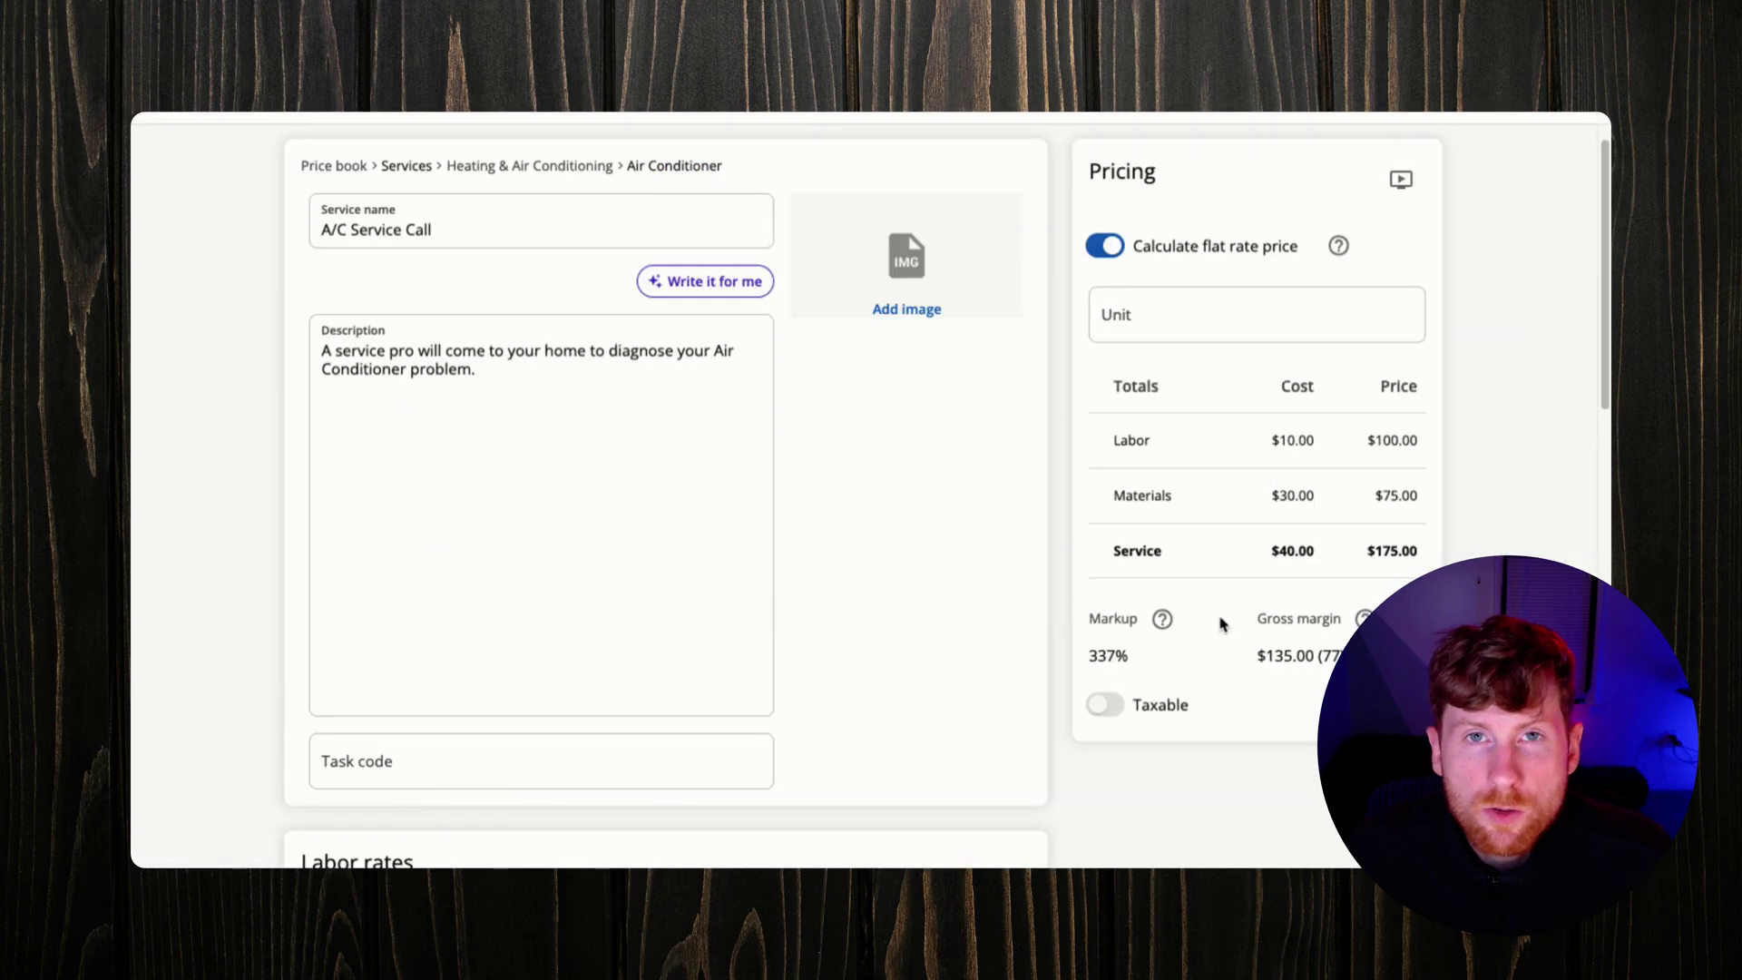
scroll(1220, 623, up, 1)
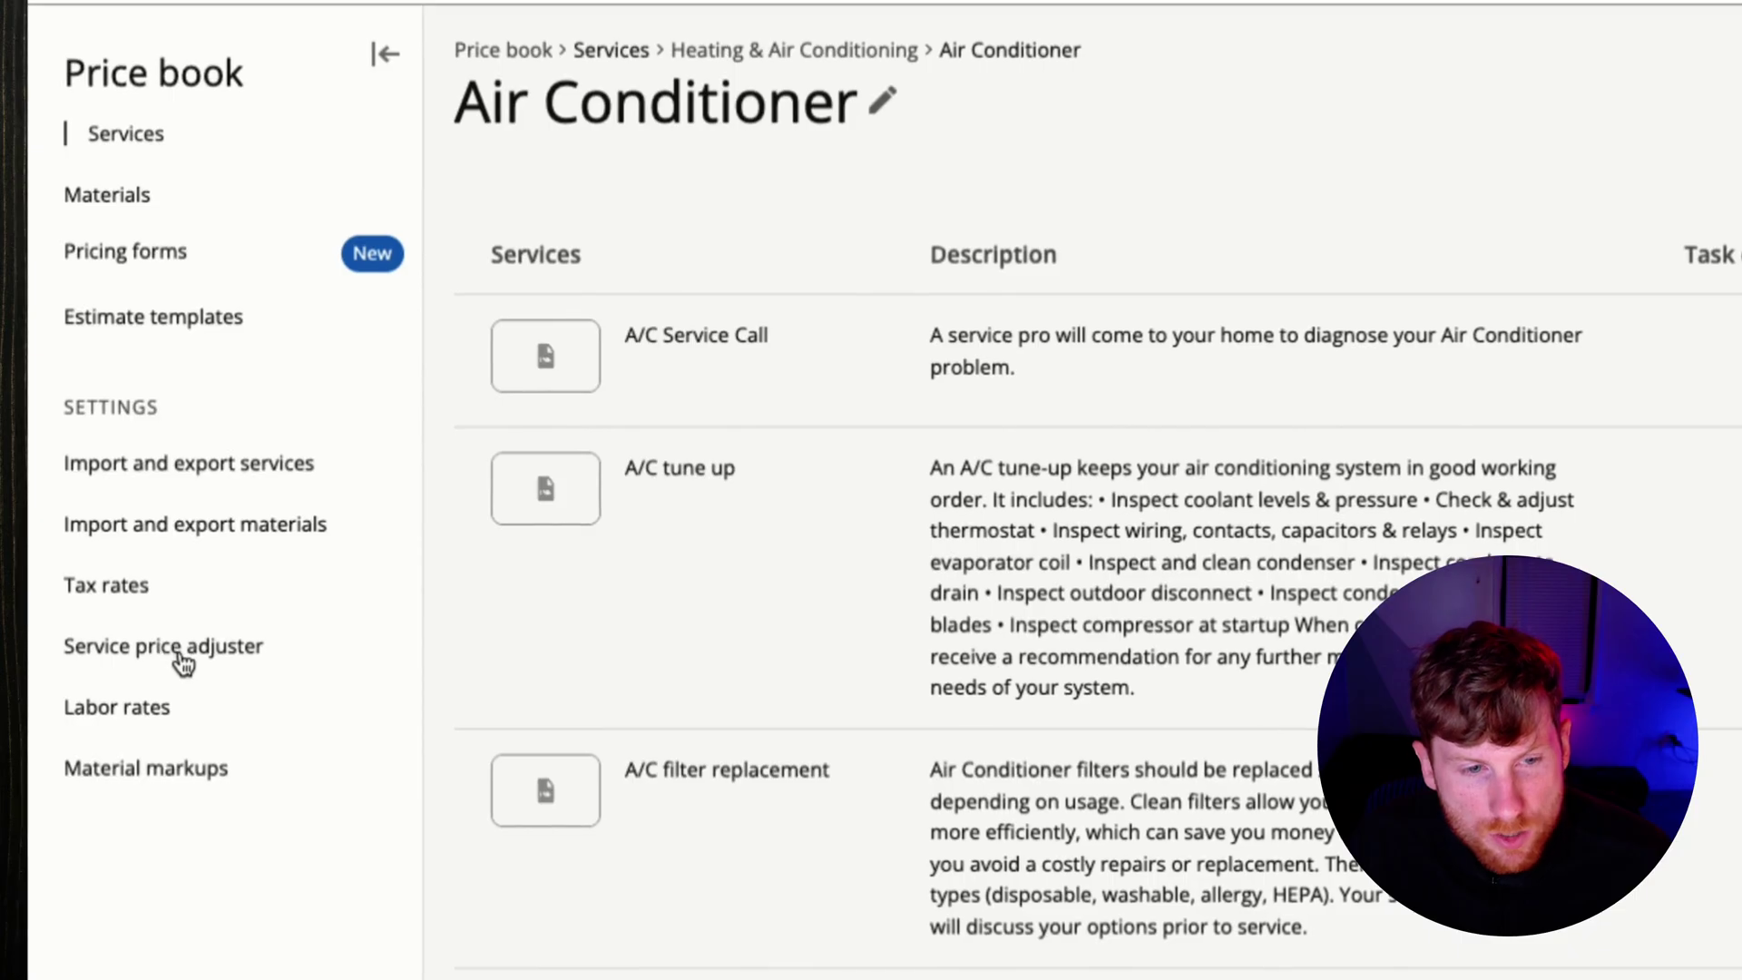
click(163, 664)
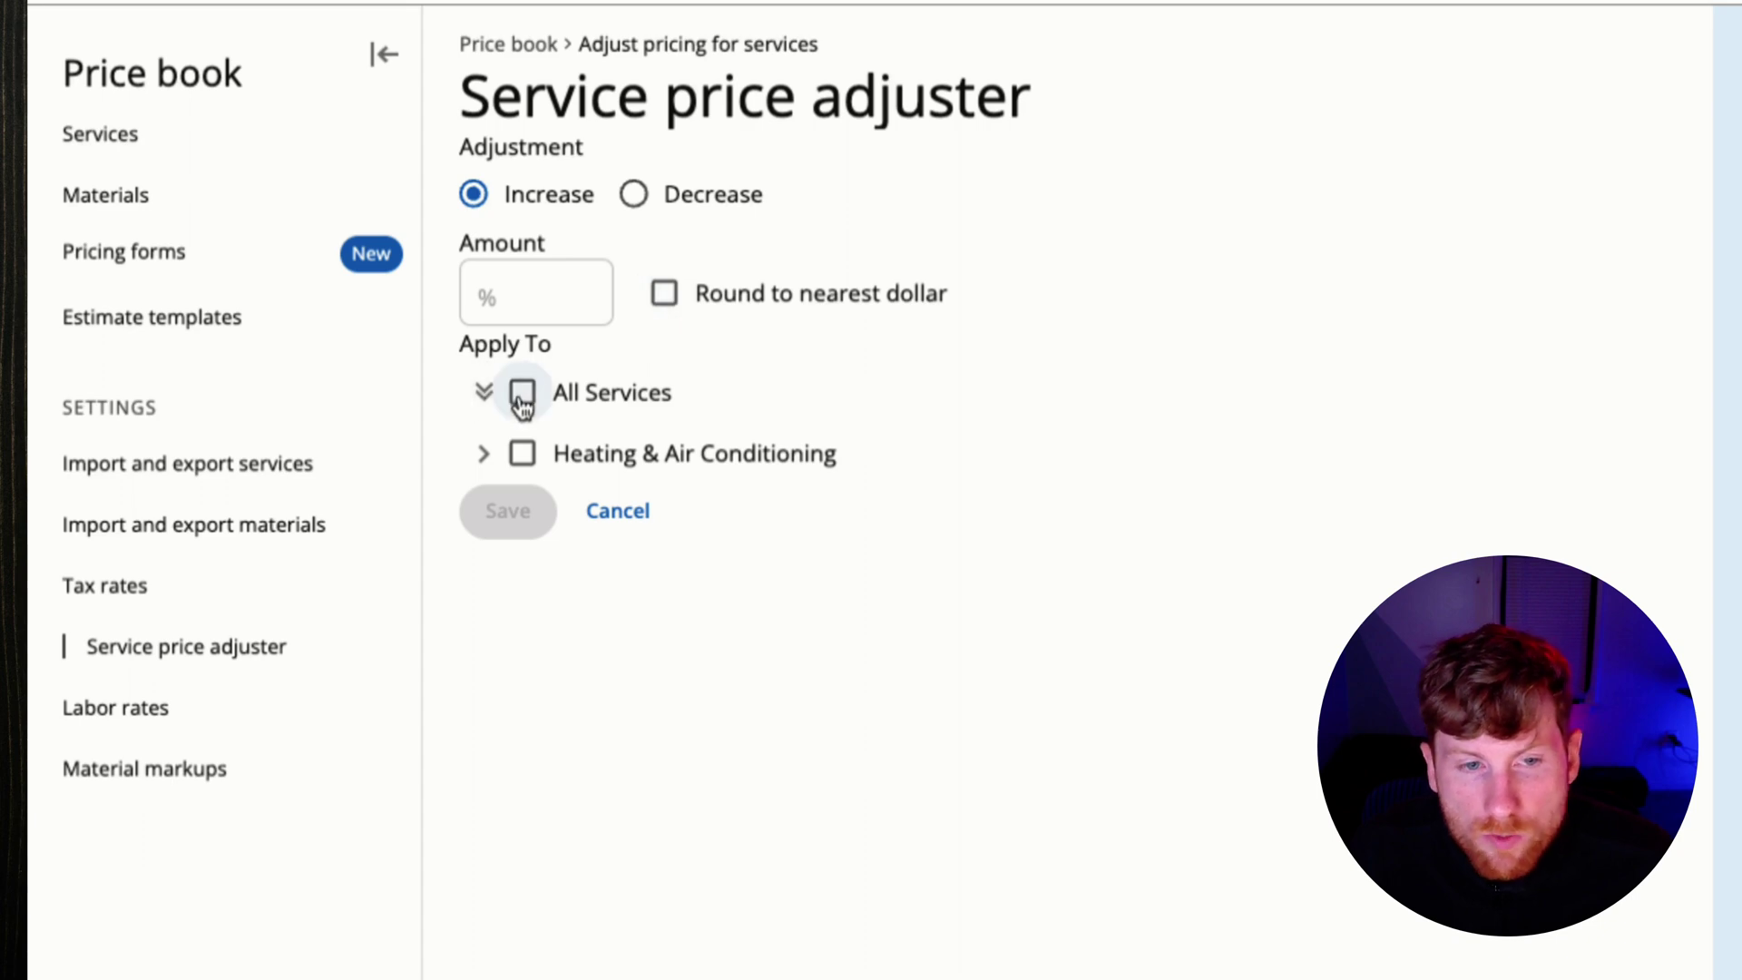
click(482, 458)
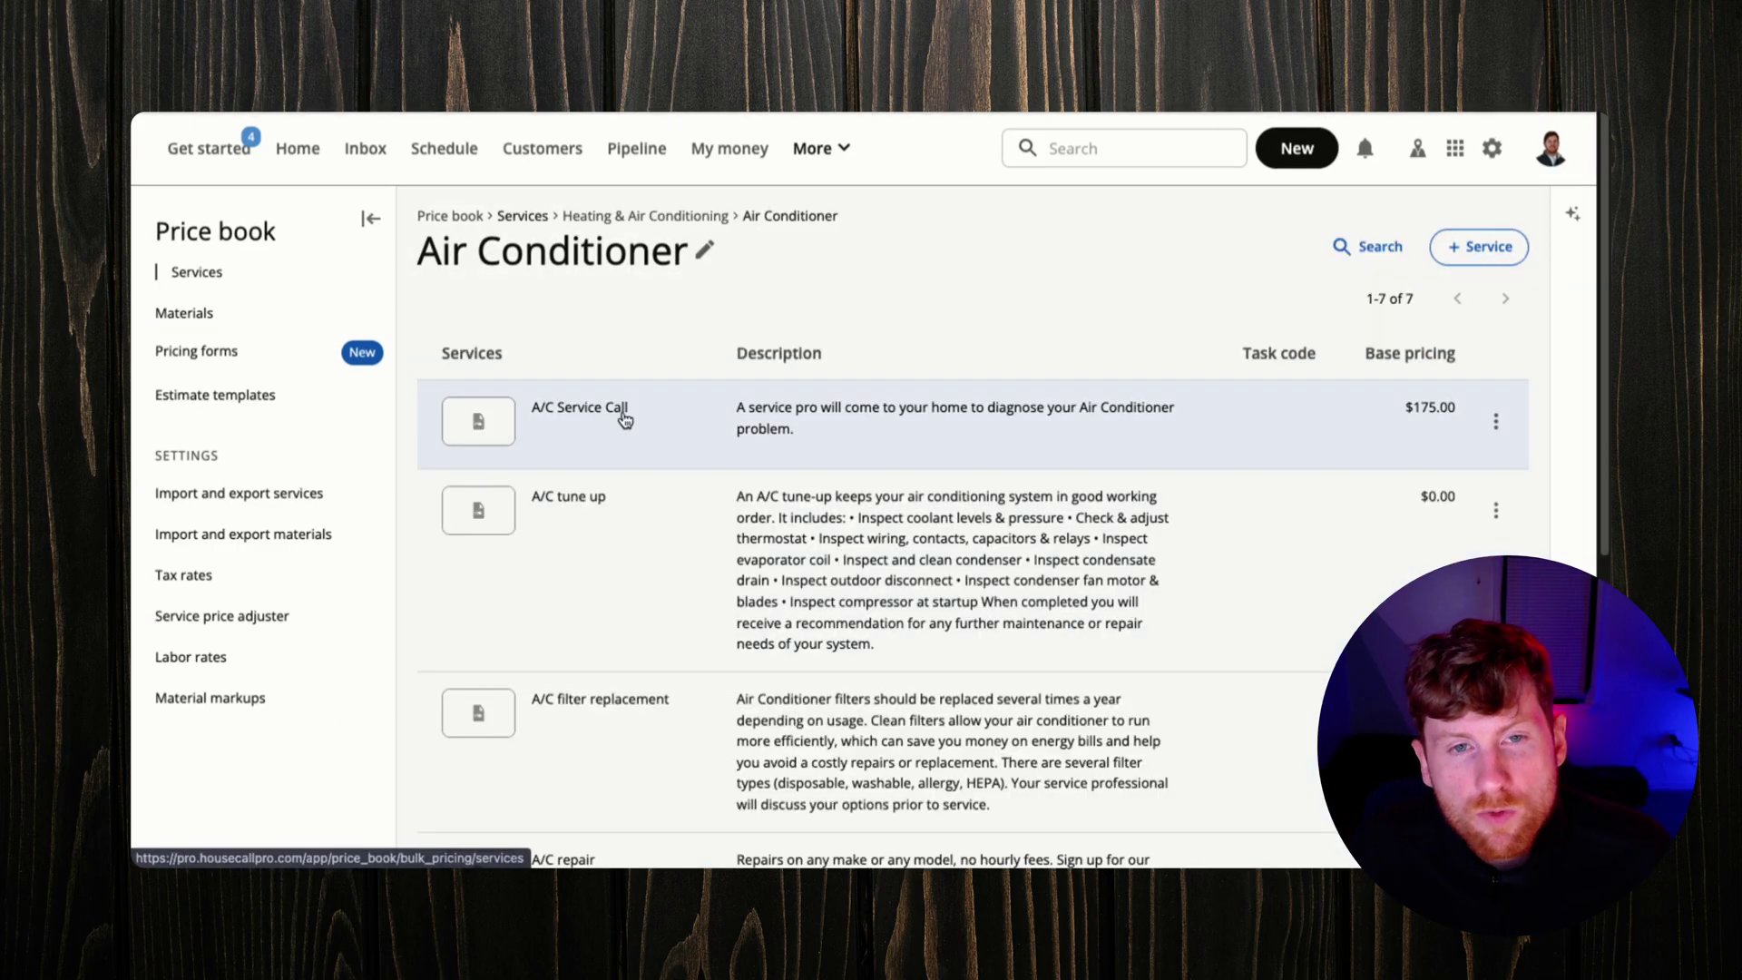
Show the All Customers list of 4 records, briefly checking the New record options.
click(533, 165)
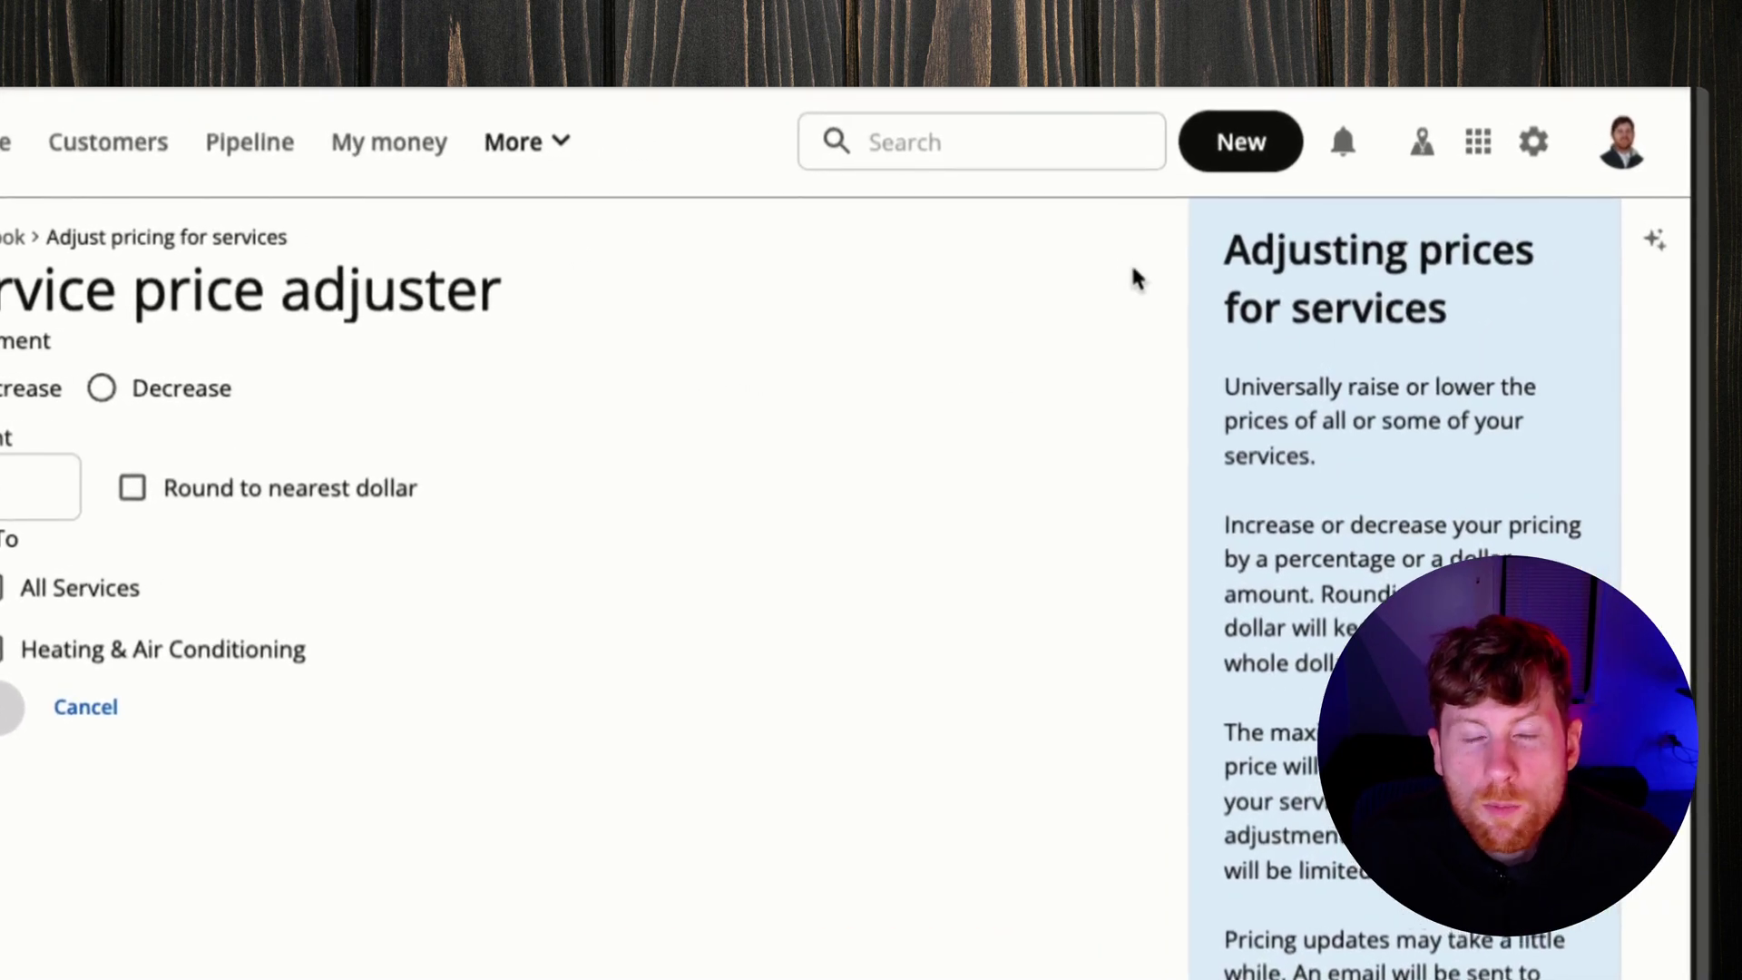
click(1243, 150)
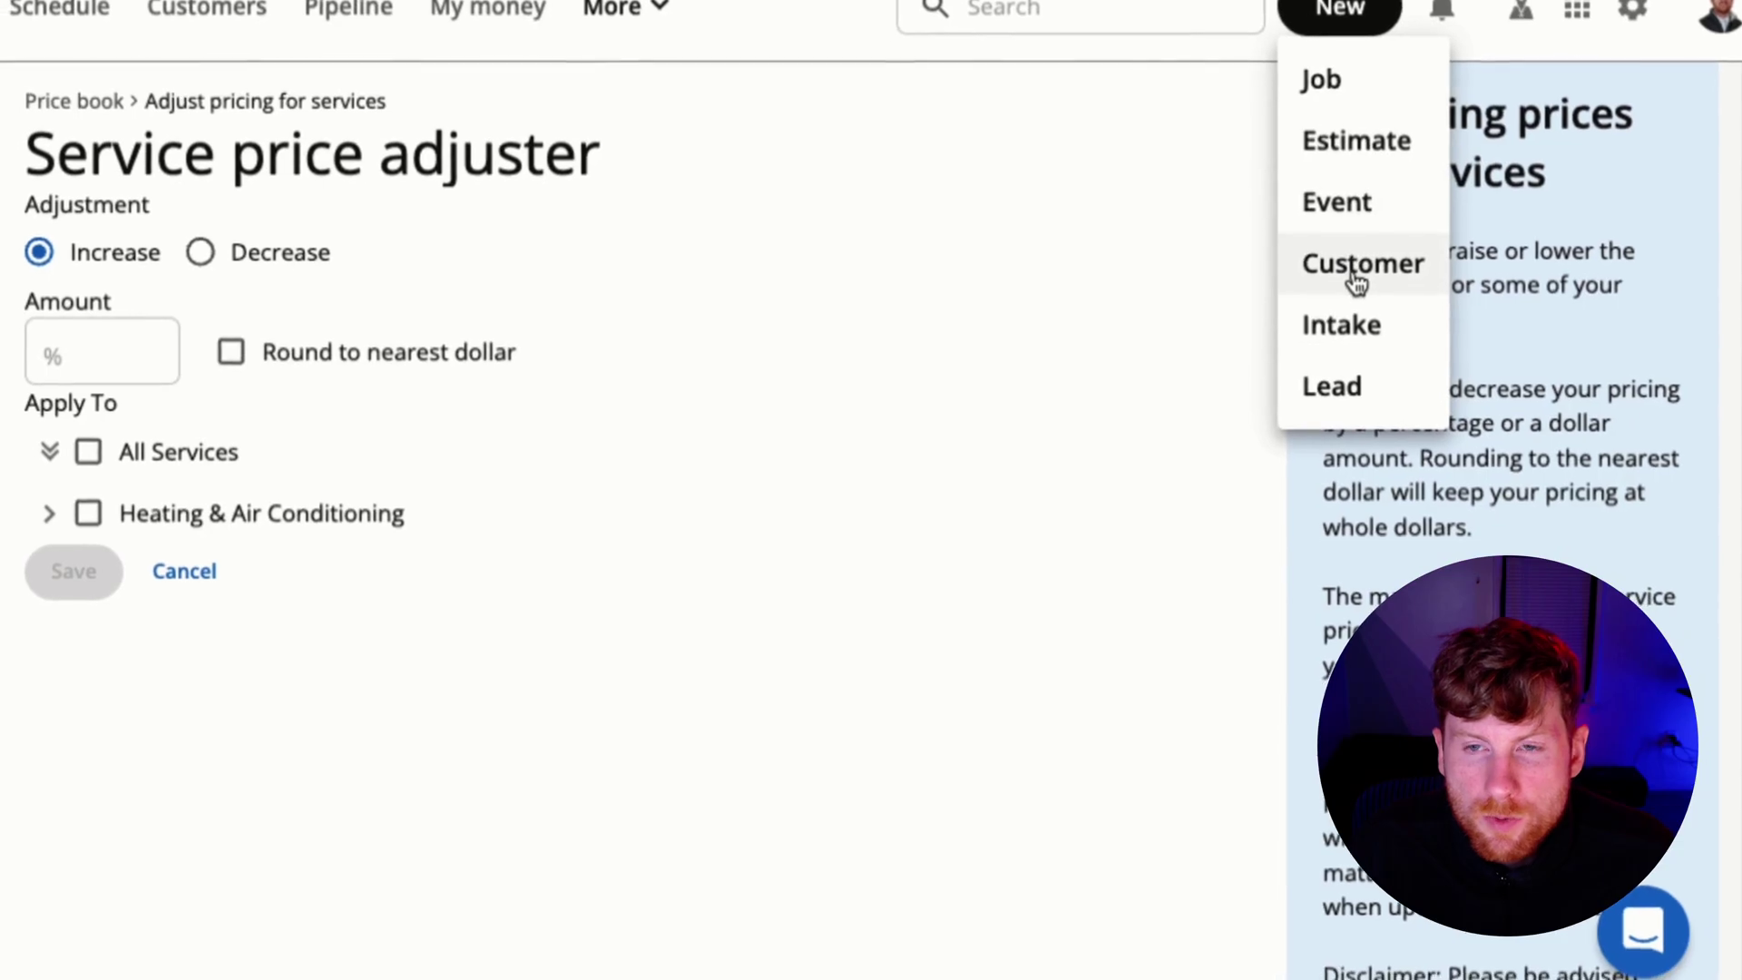
click(1042, 272)
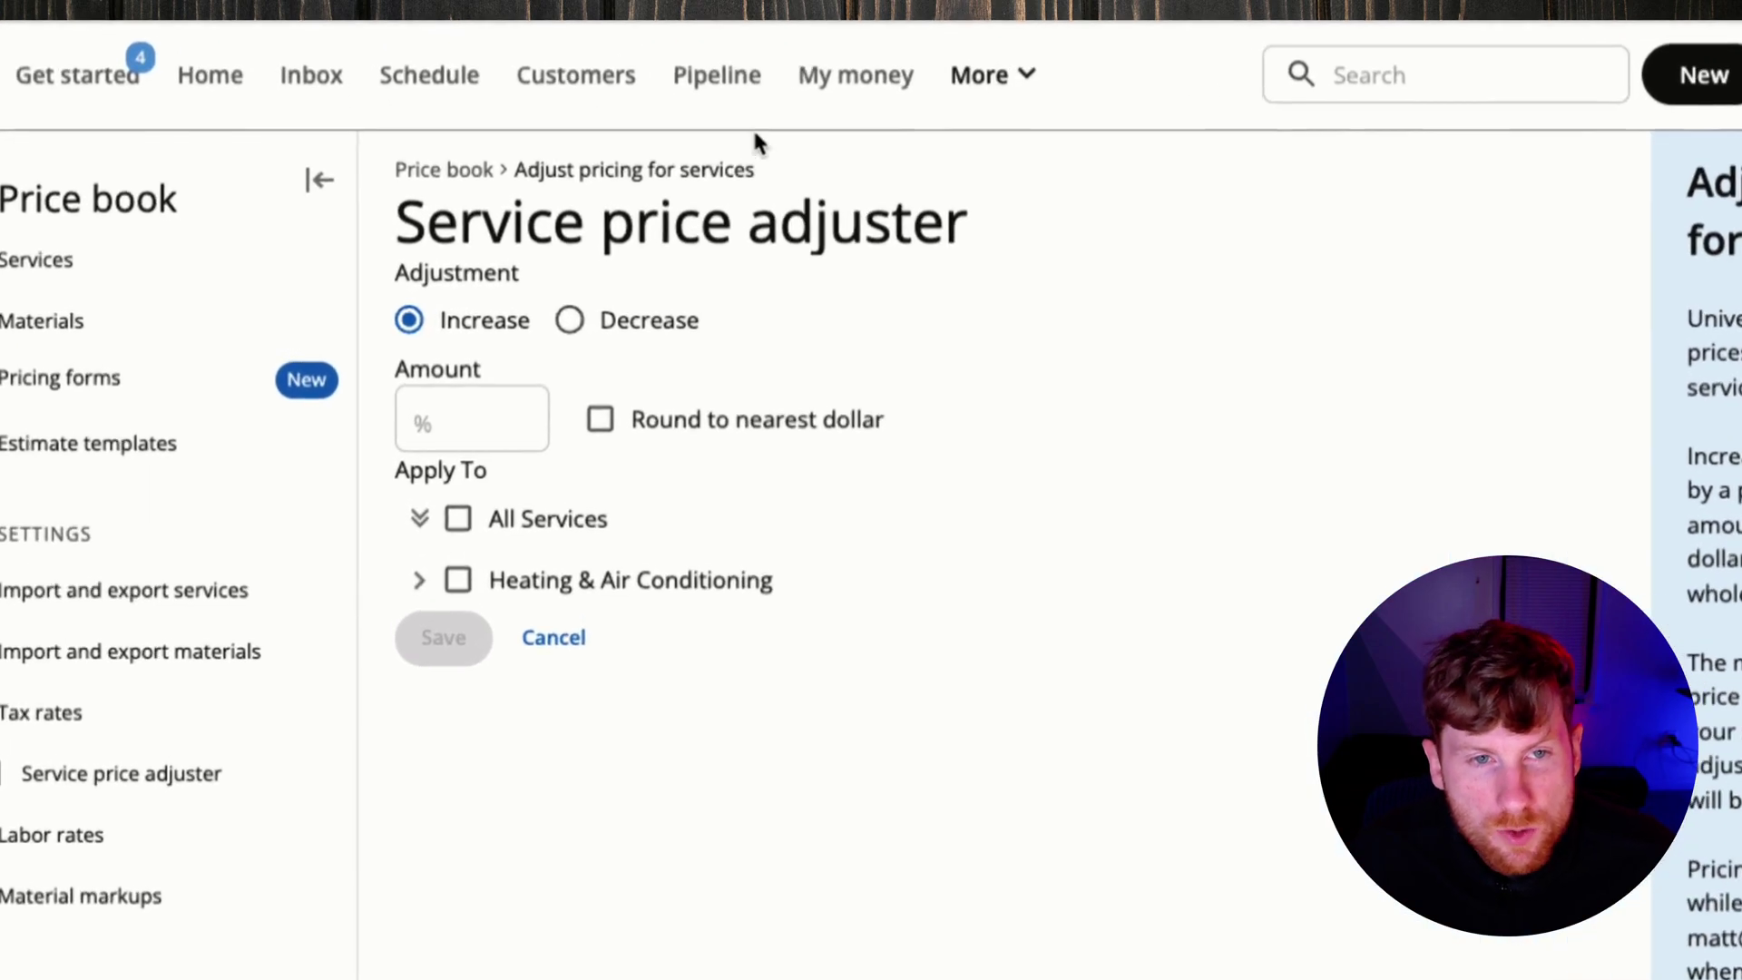
click(579, 80)
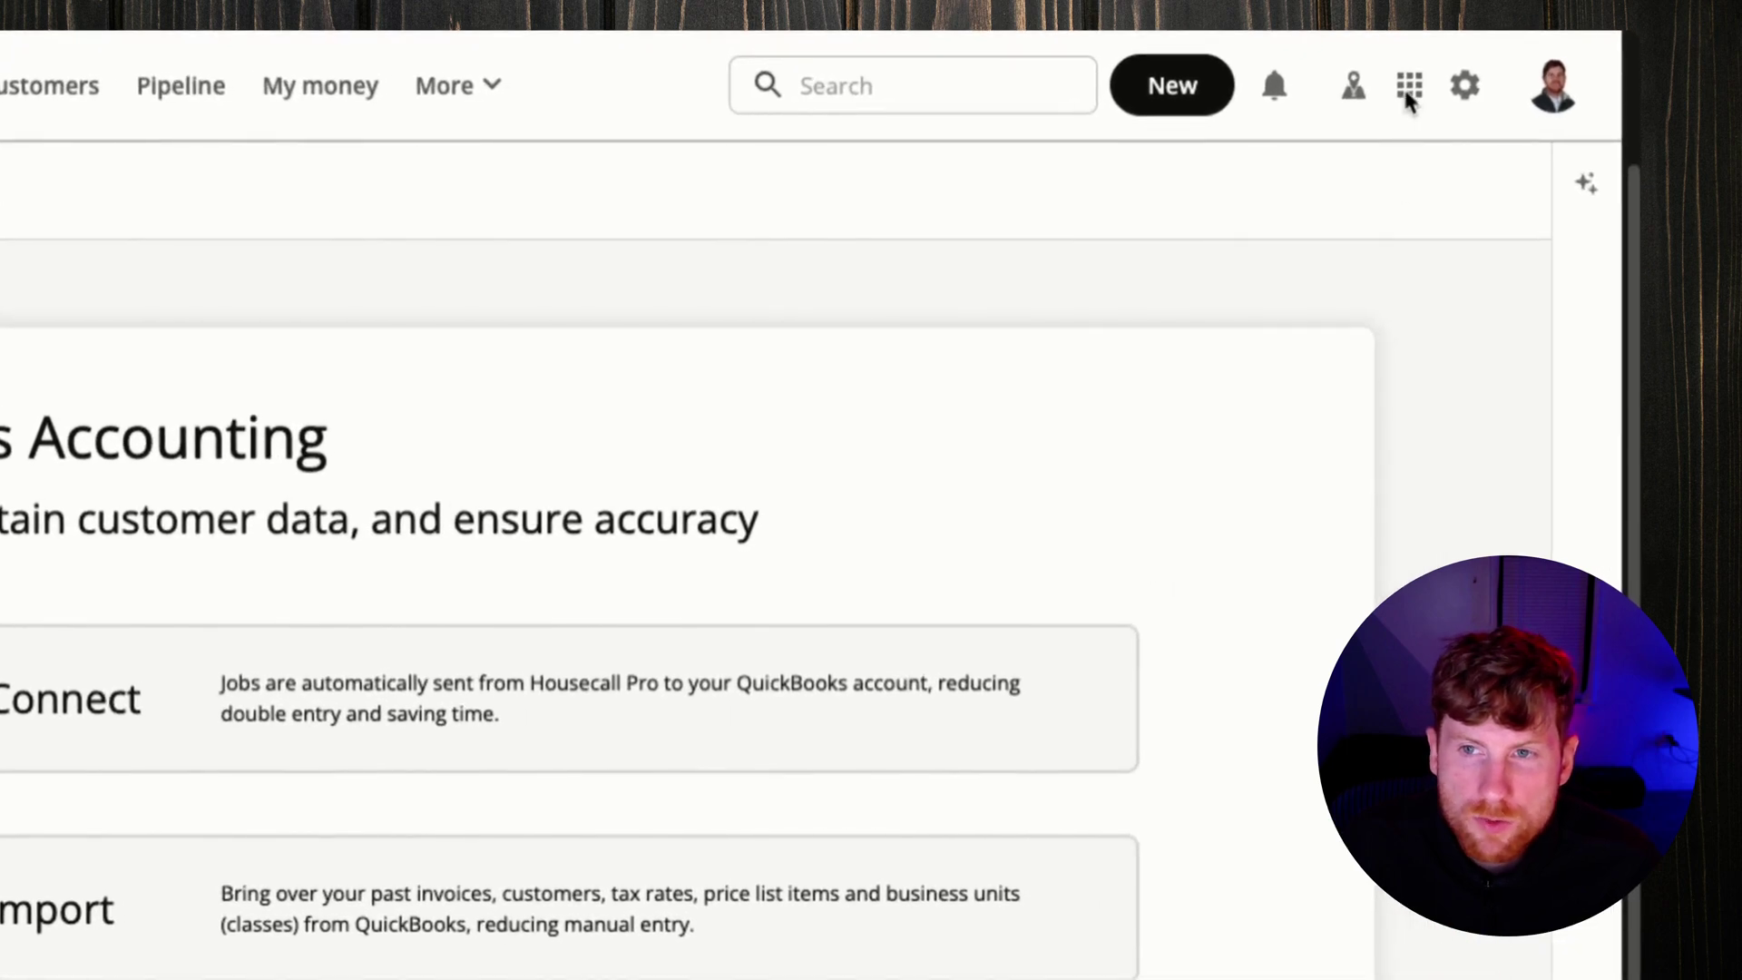
Search the App store for 'quick' and open the QuickBooks Online integration details.
click(1411, 93)
click(1369, 190)
text(quick)
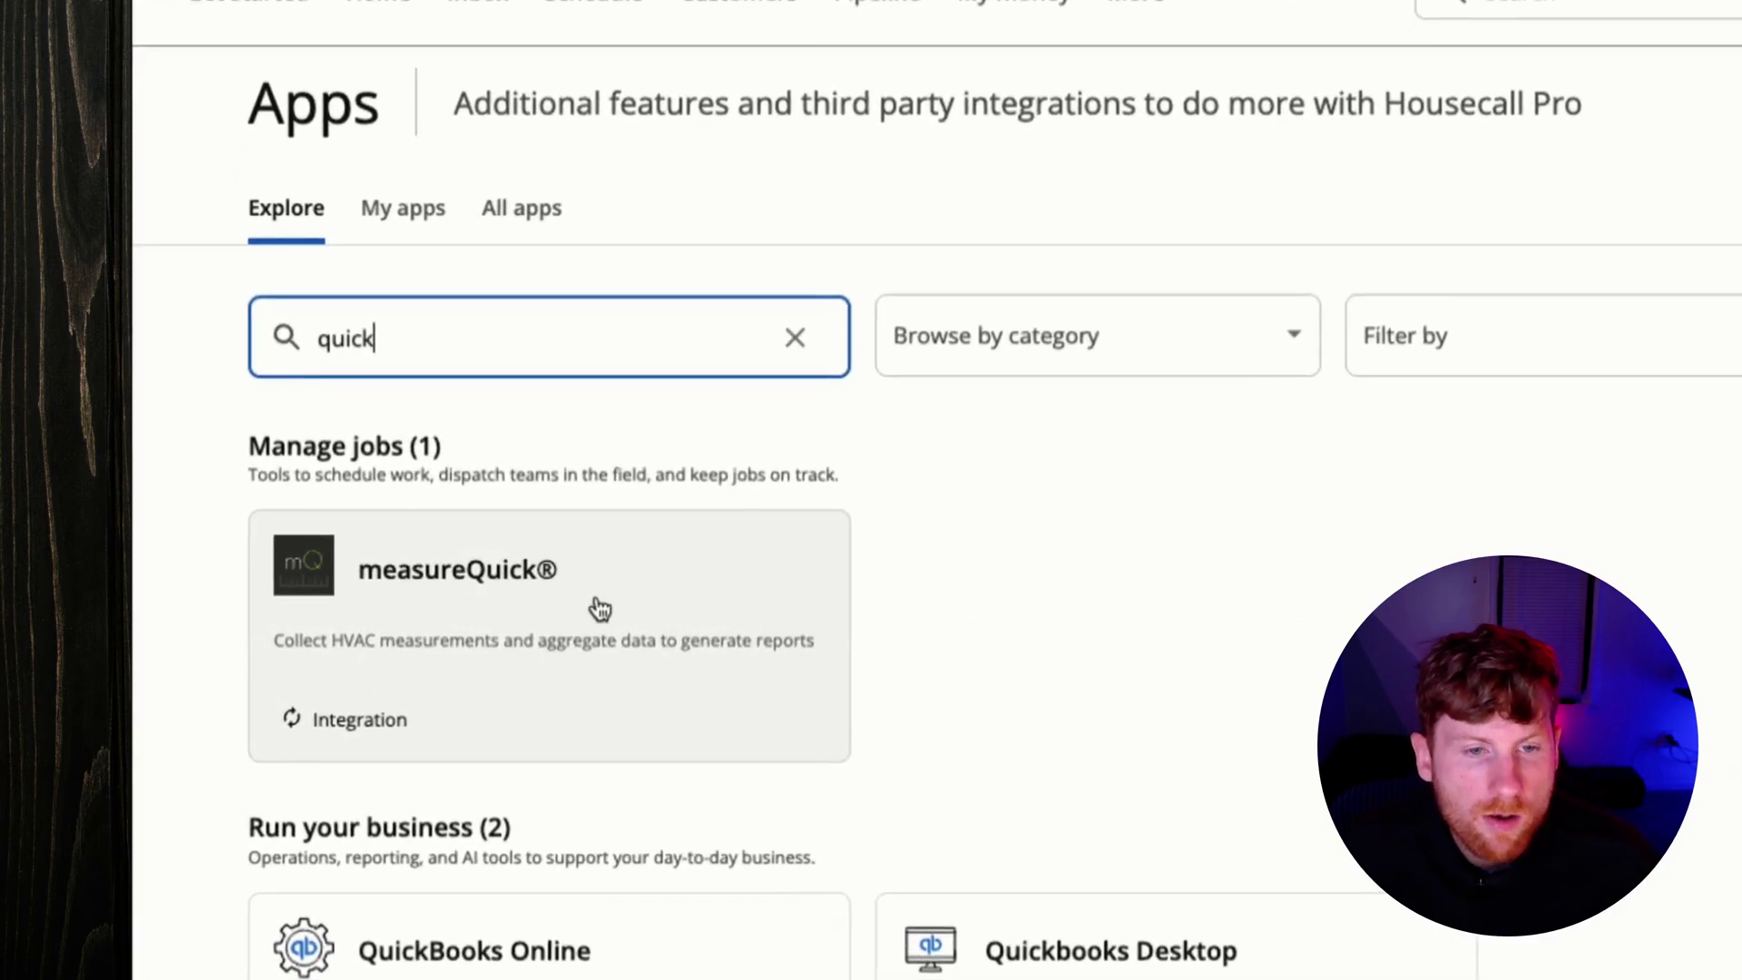
scroll(606, 589, down, 2)
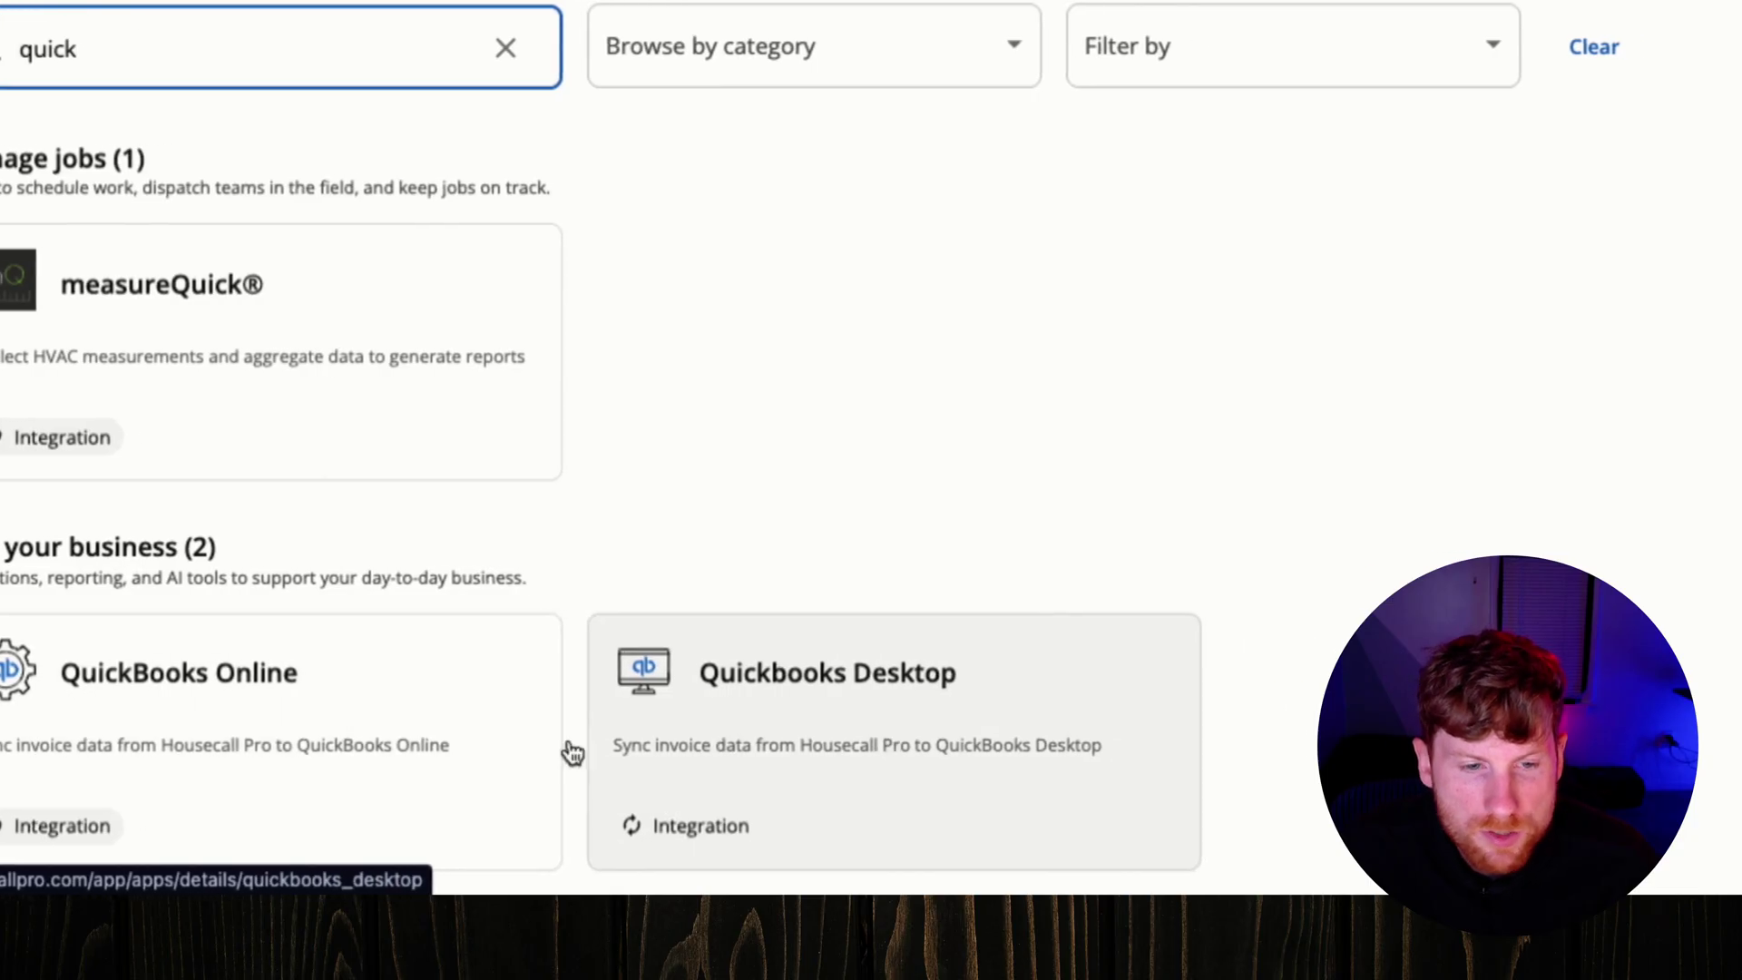
click(272, 740)
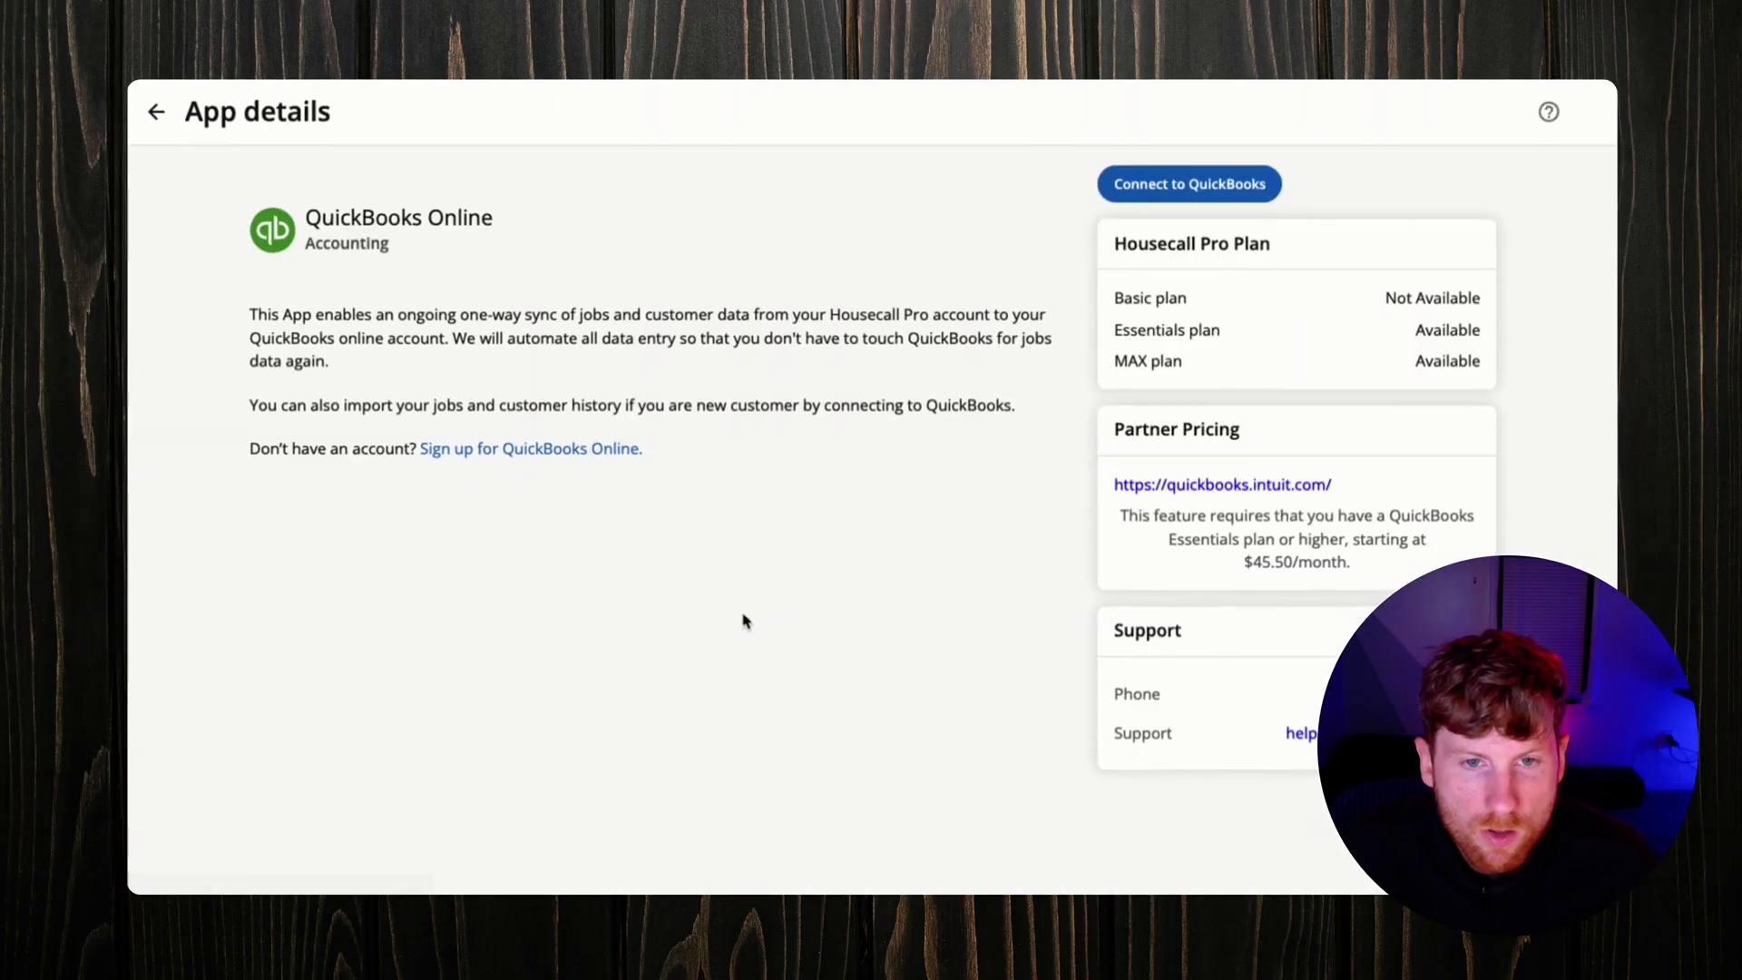
Start the Connect to QuickBooks flow for QuickBooks Online.
click(1174, 190)
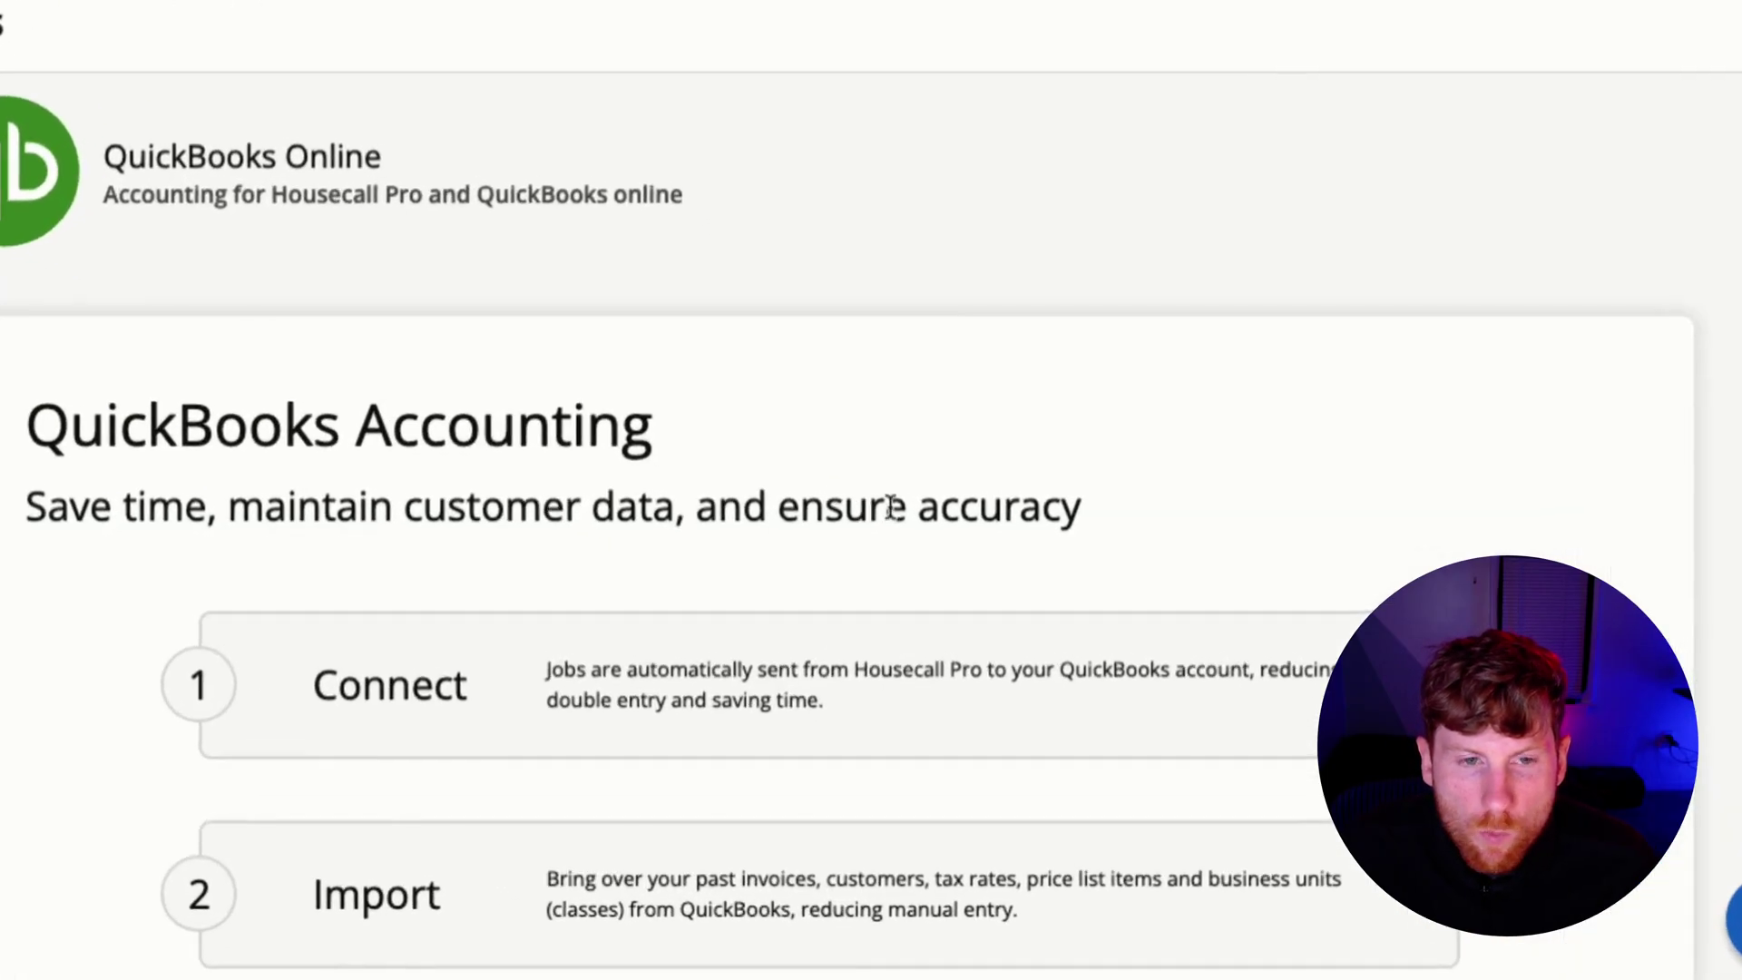
scroll(879, 544, down, 1)
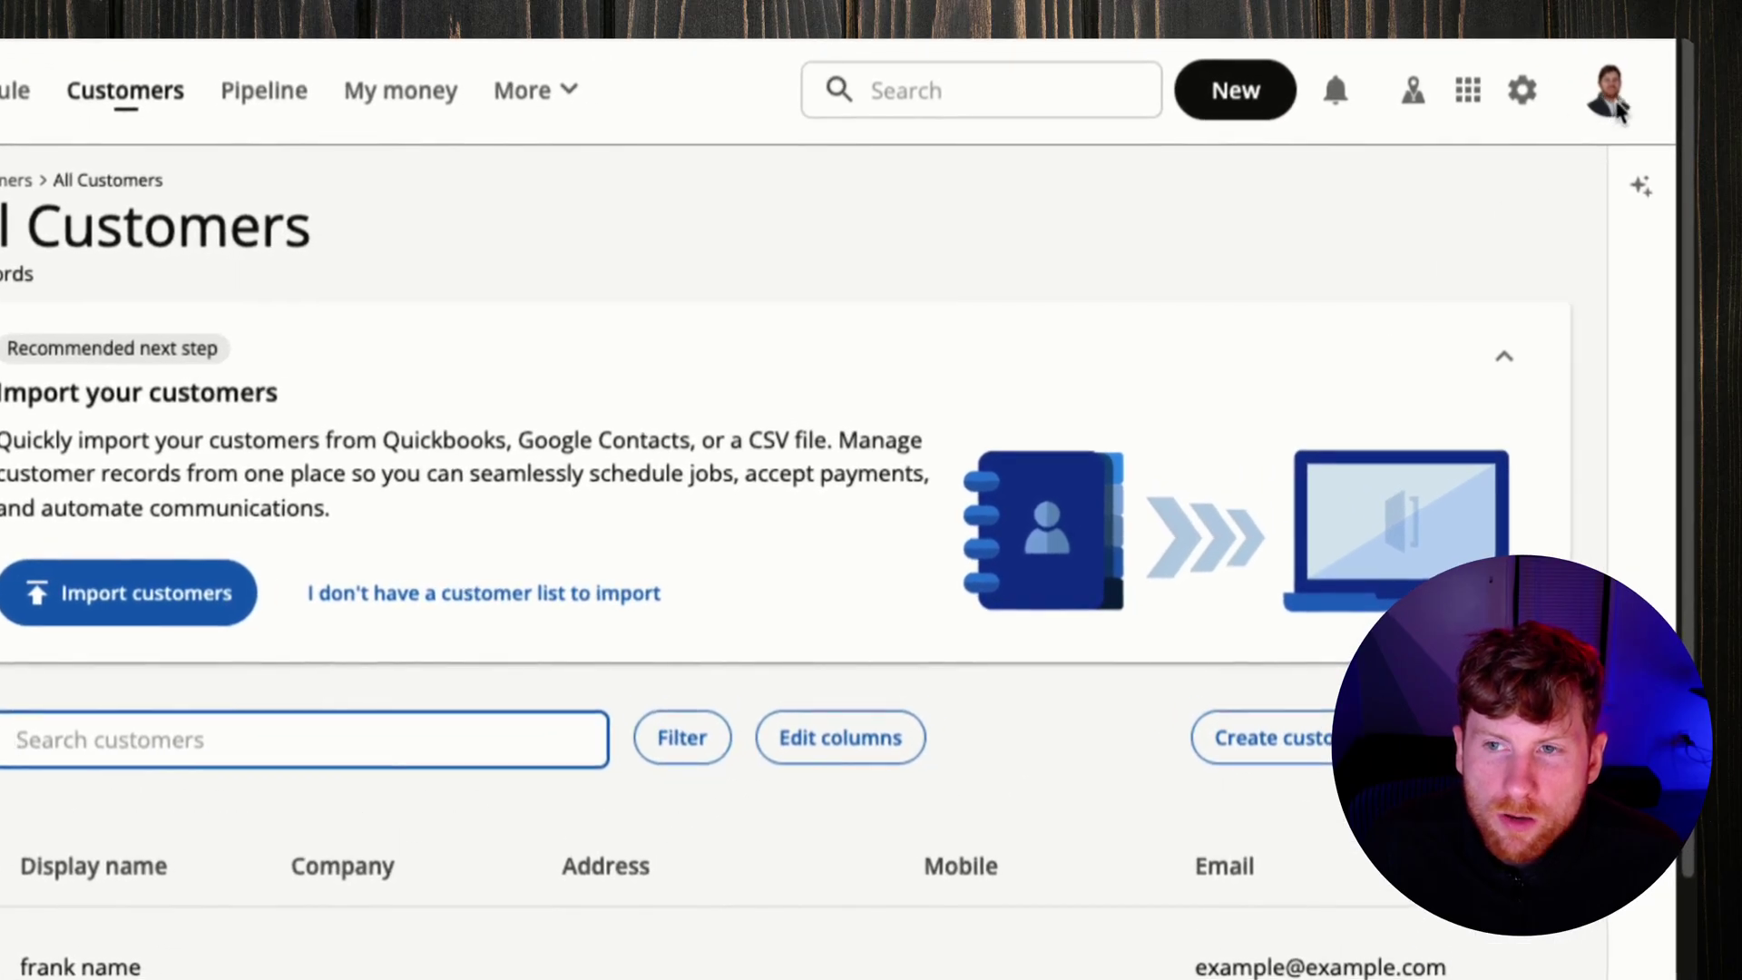
click(1614, 107)
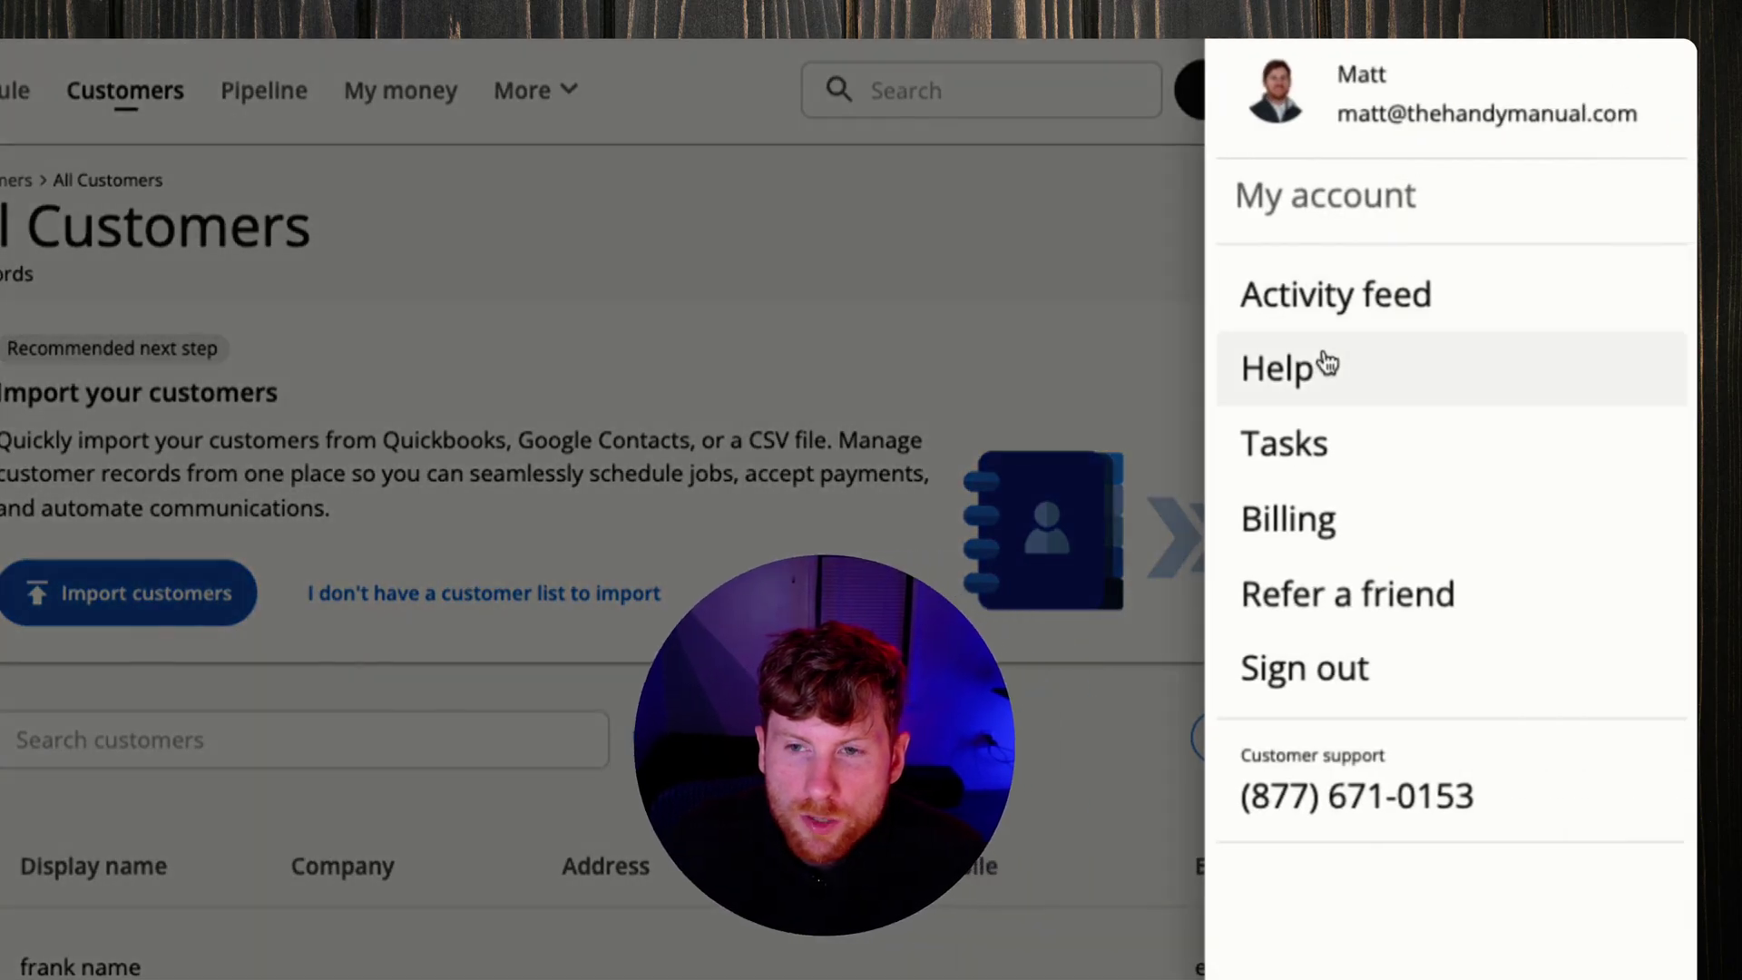
click(1368, 299)
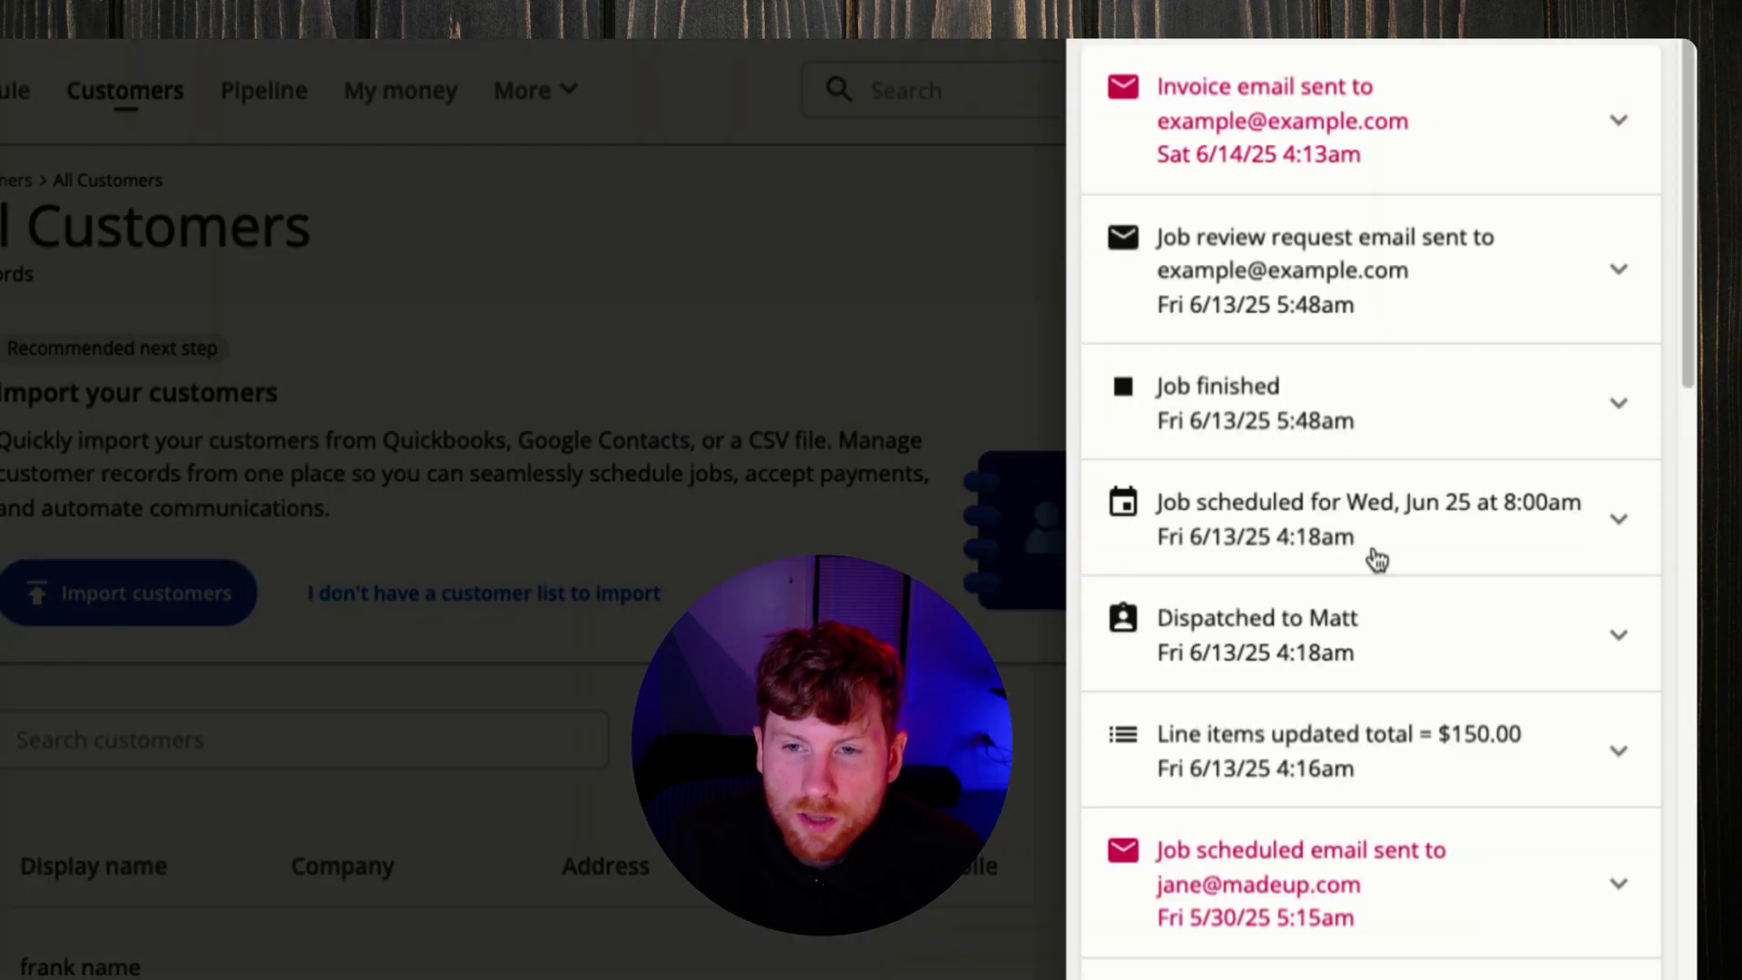